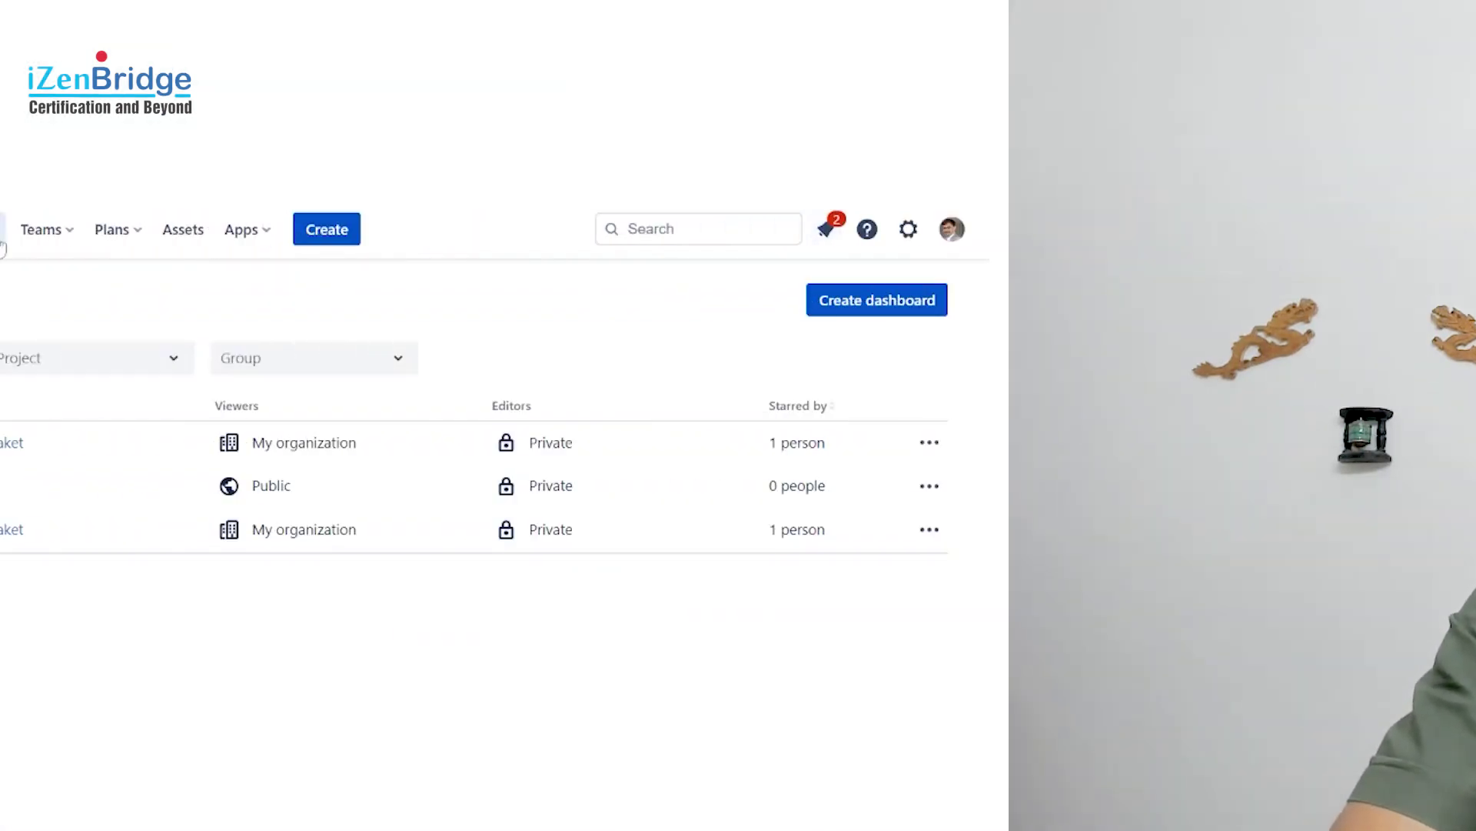
Step: Start creating a new dashboard and name it "Daily TM Dashbaord"
left_click(315, 238)
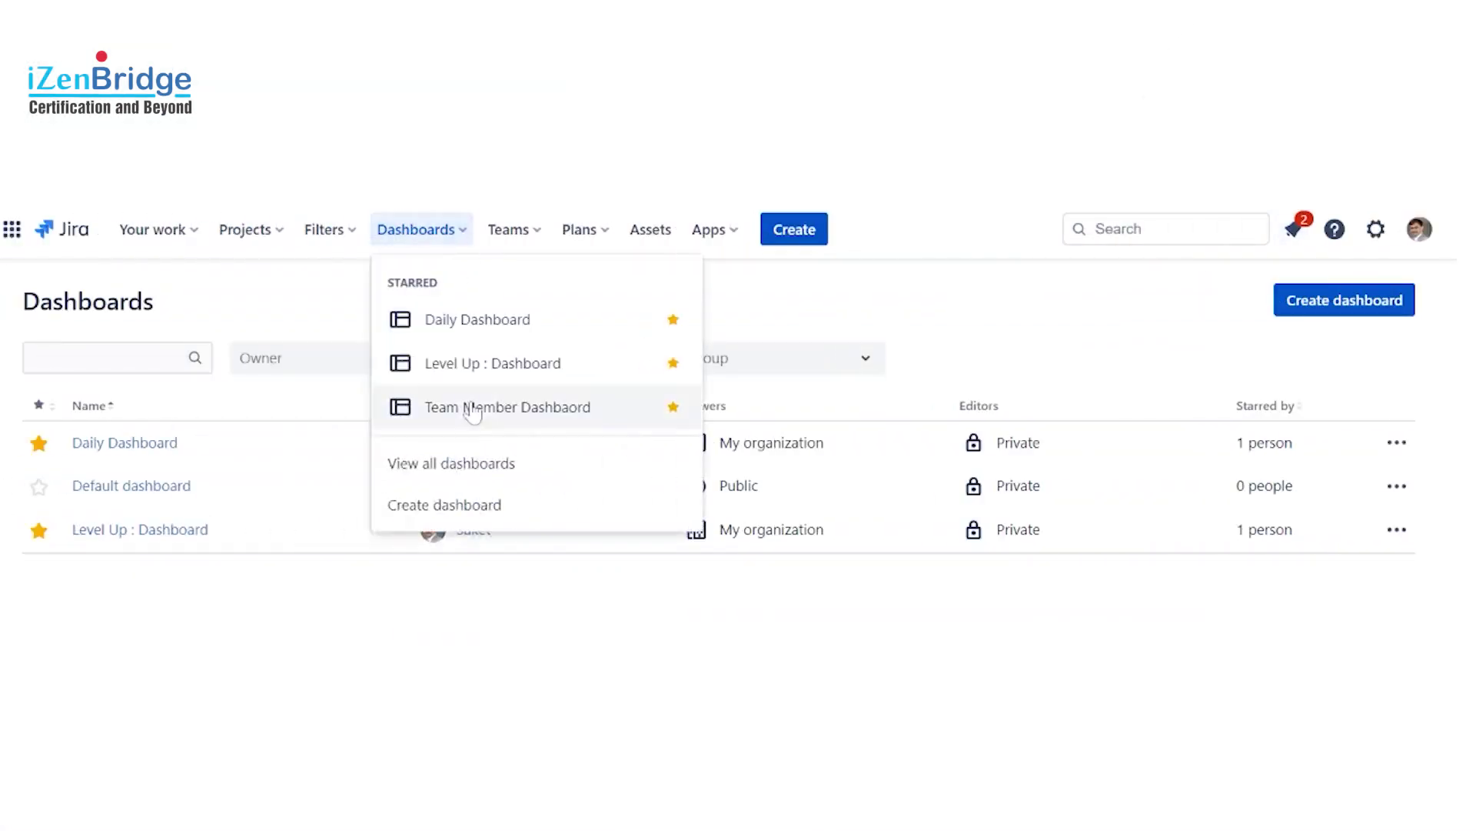
left_click(323, 504)
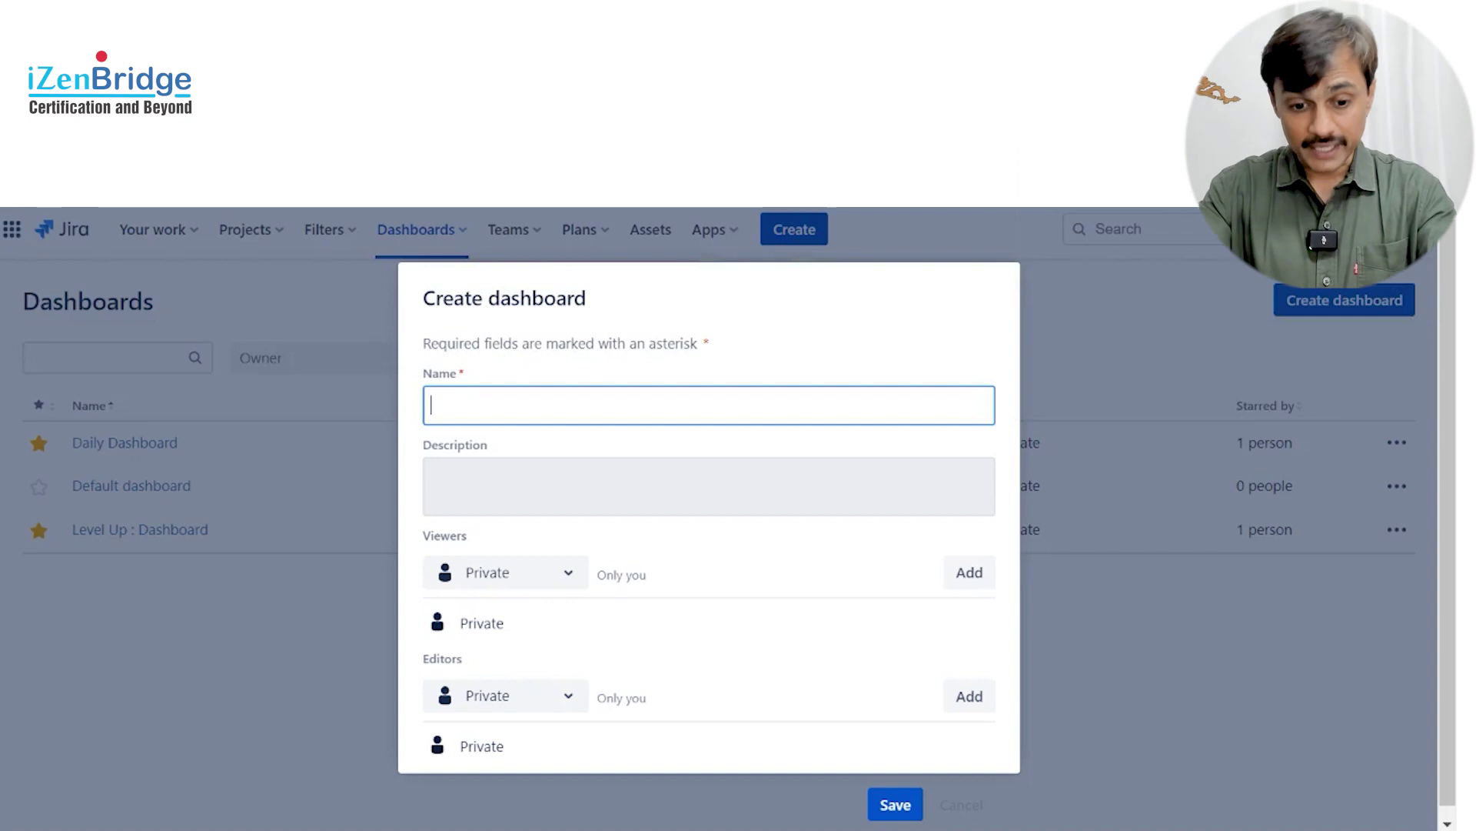
type("Da")
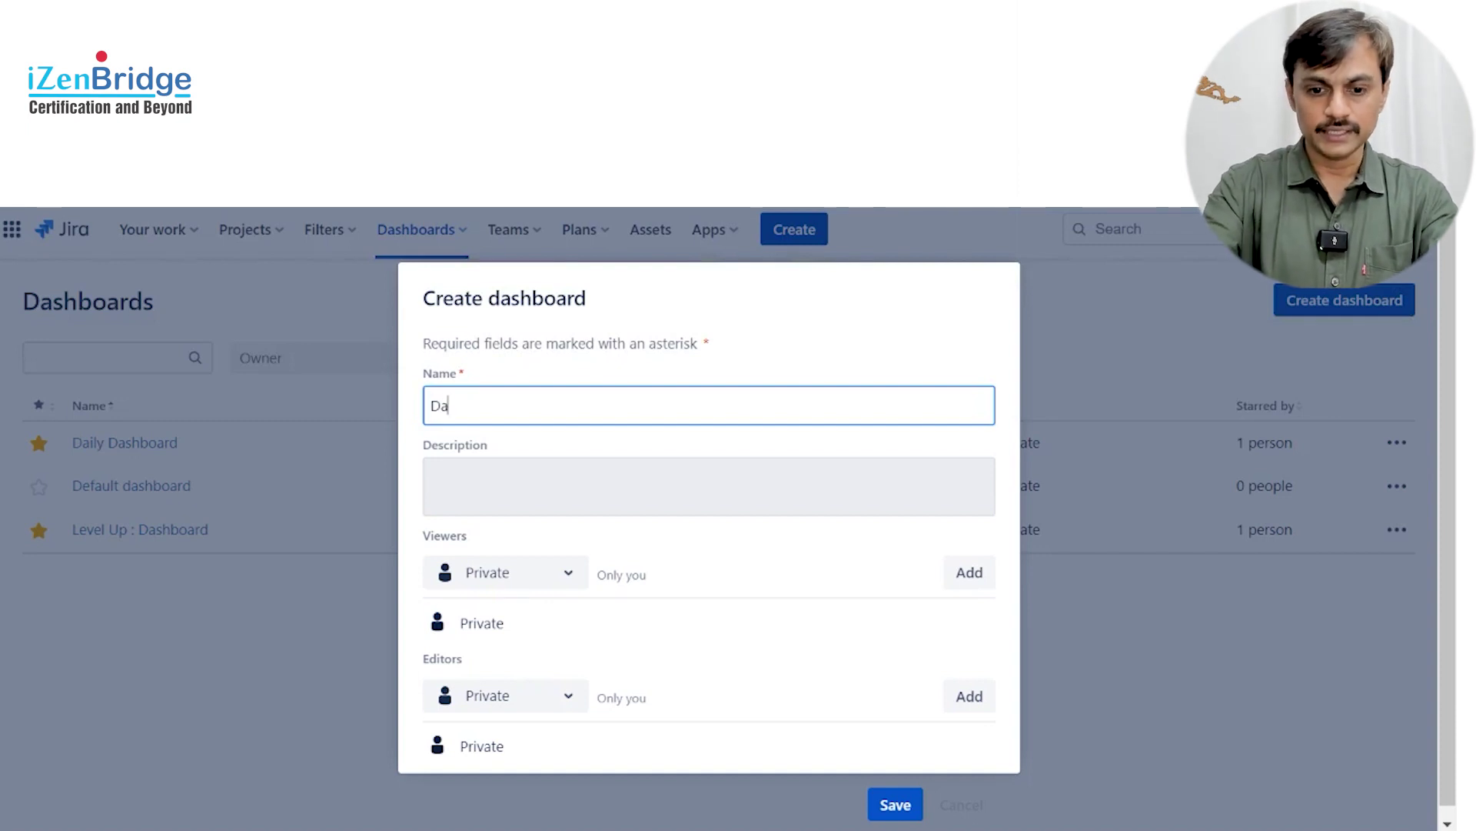
type("ily TM ")
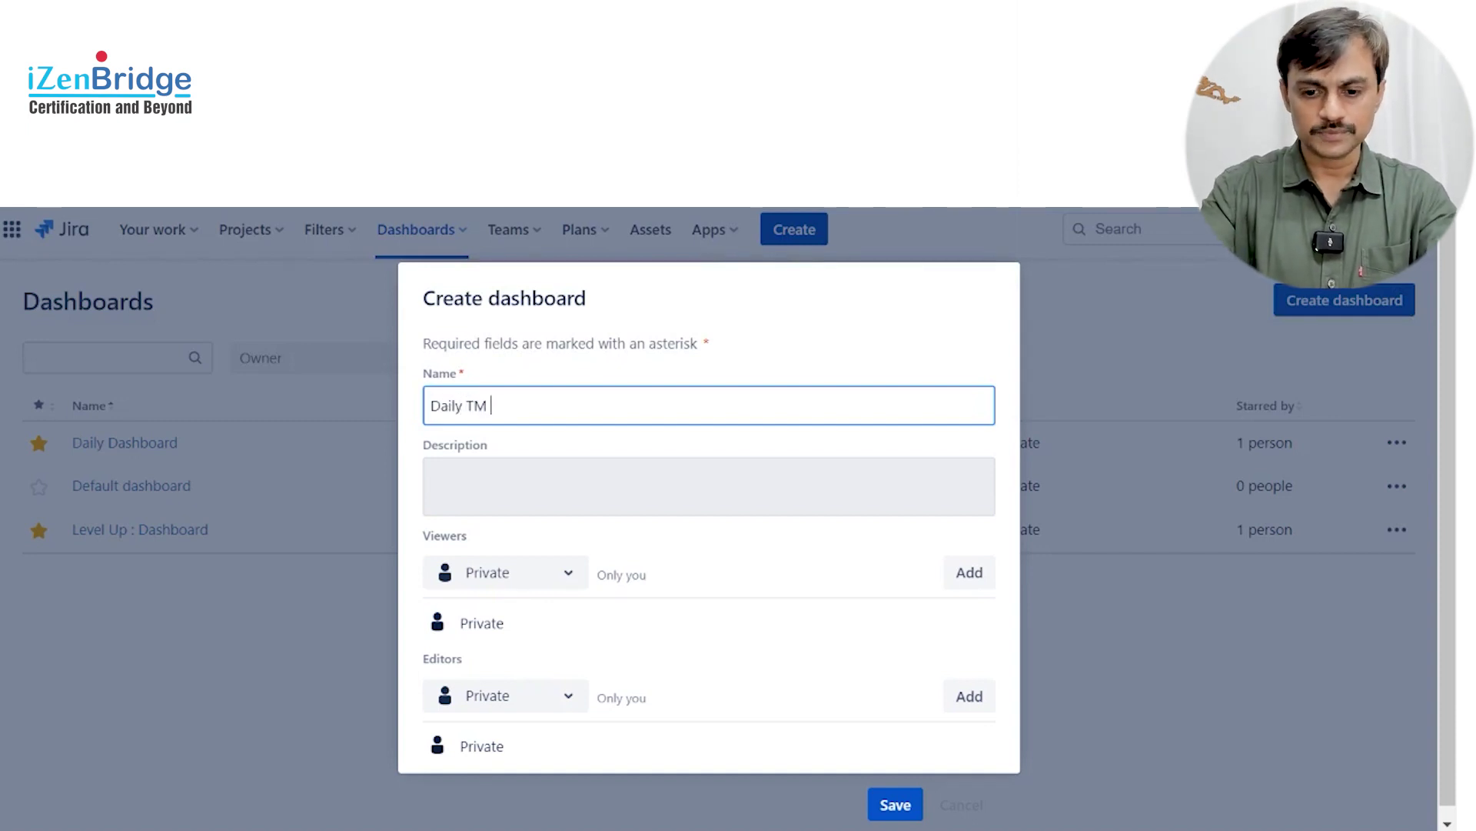
type("Dashboard")
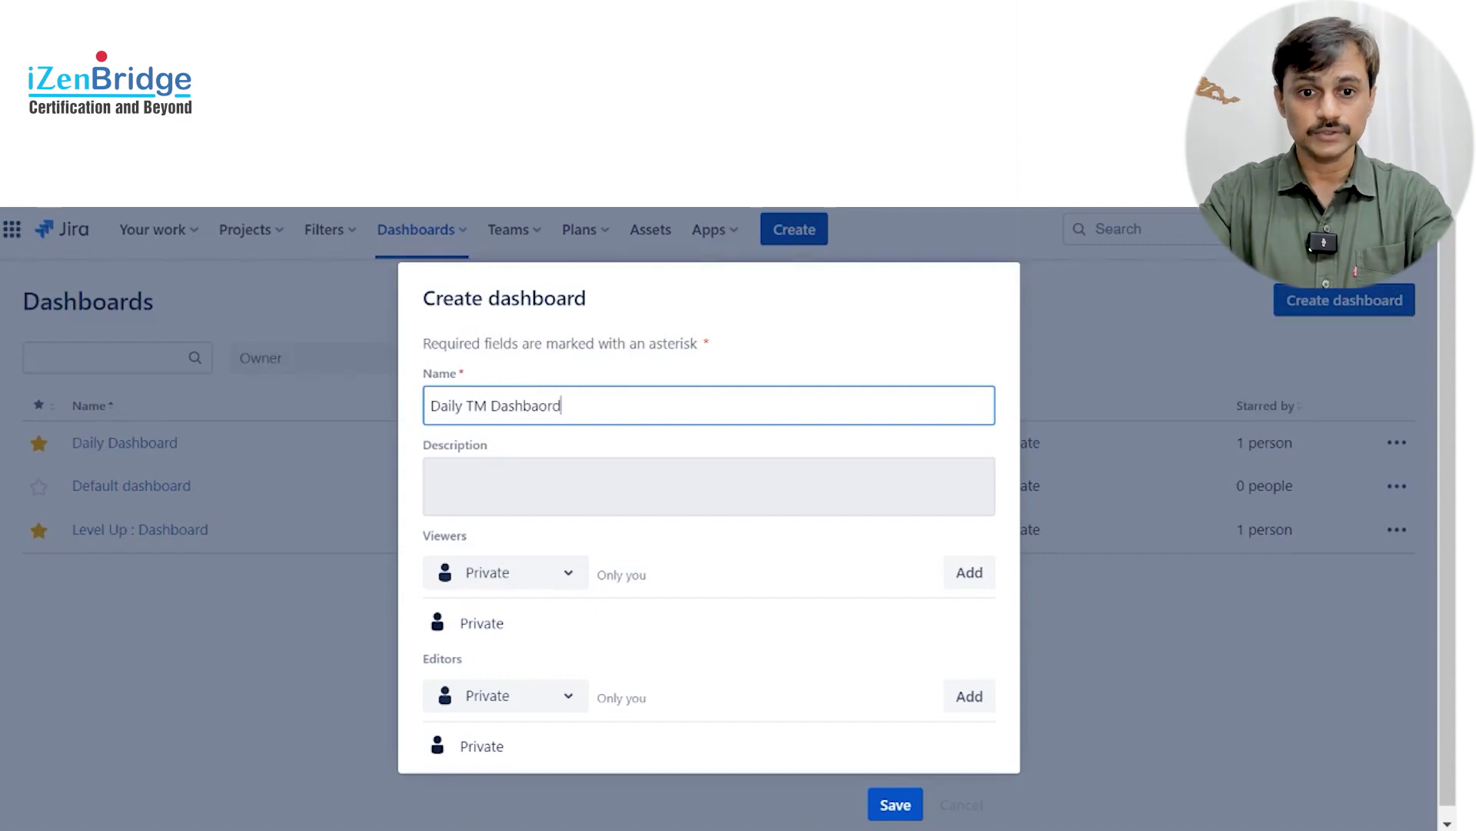
Step: Add My organization as the dashboard's viewers, leave the description blank and editors private, and save the dashboard
left_click(431, 475)
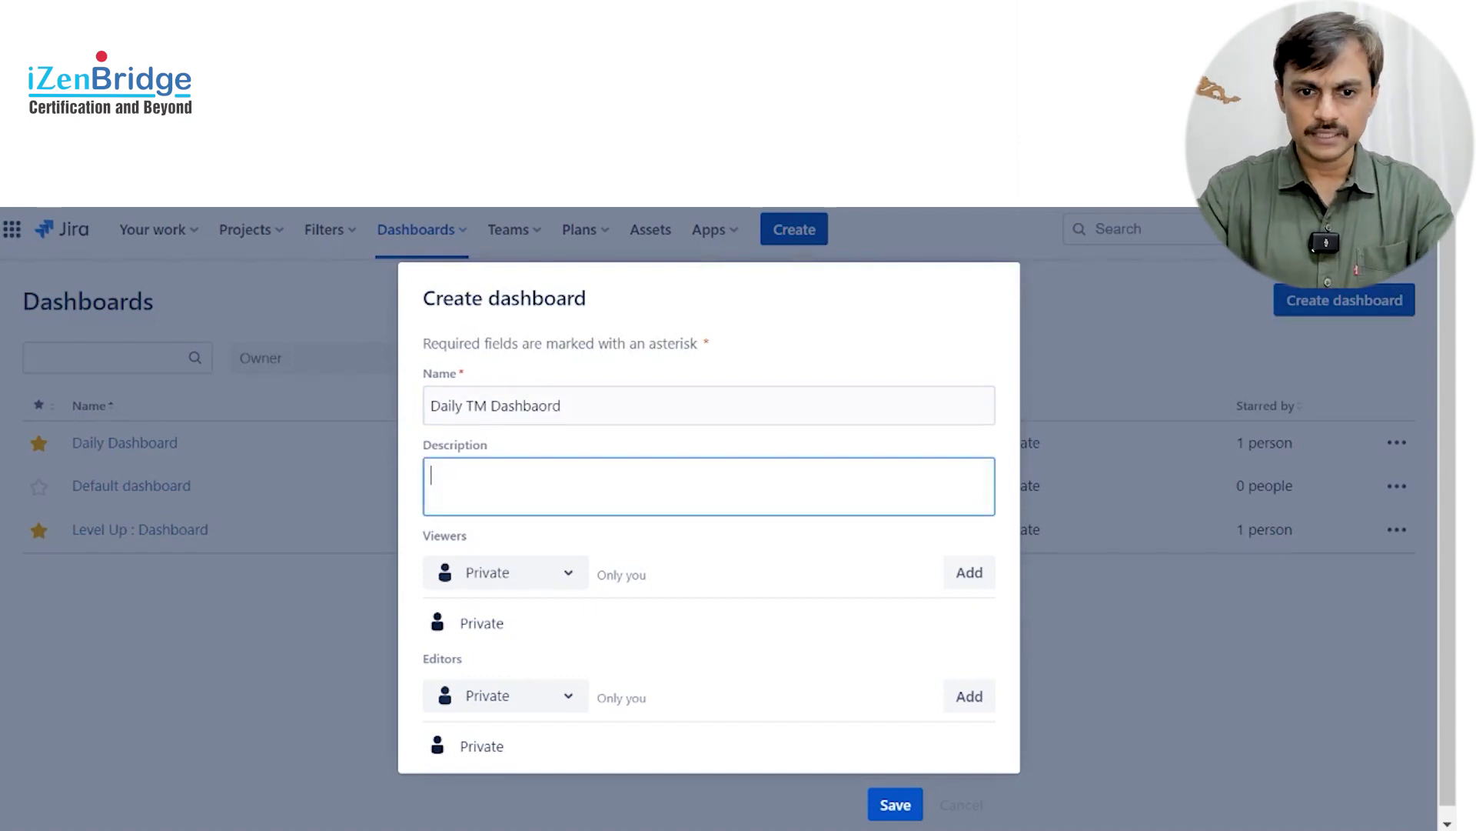
left_click(572, 578)
left_click(571, 577)
left_click(572, 577)
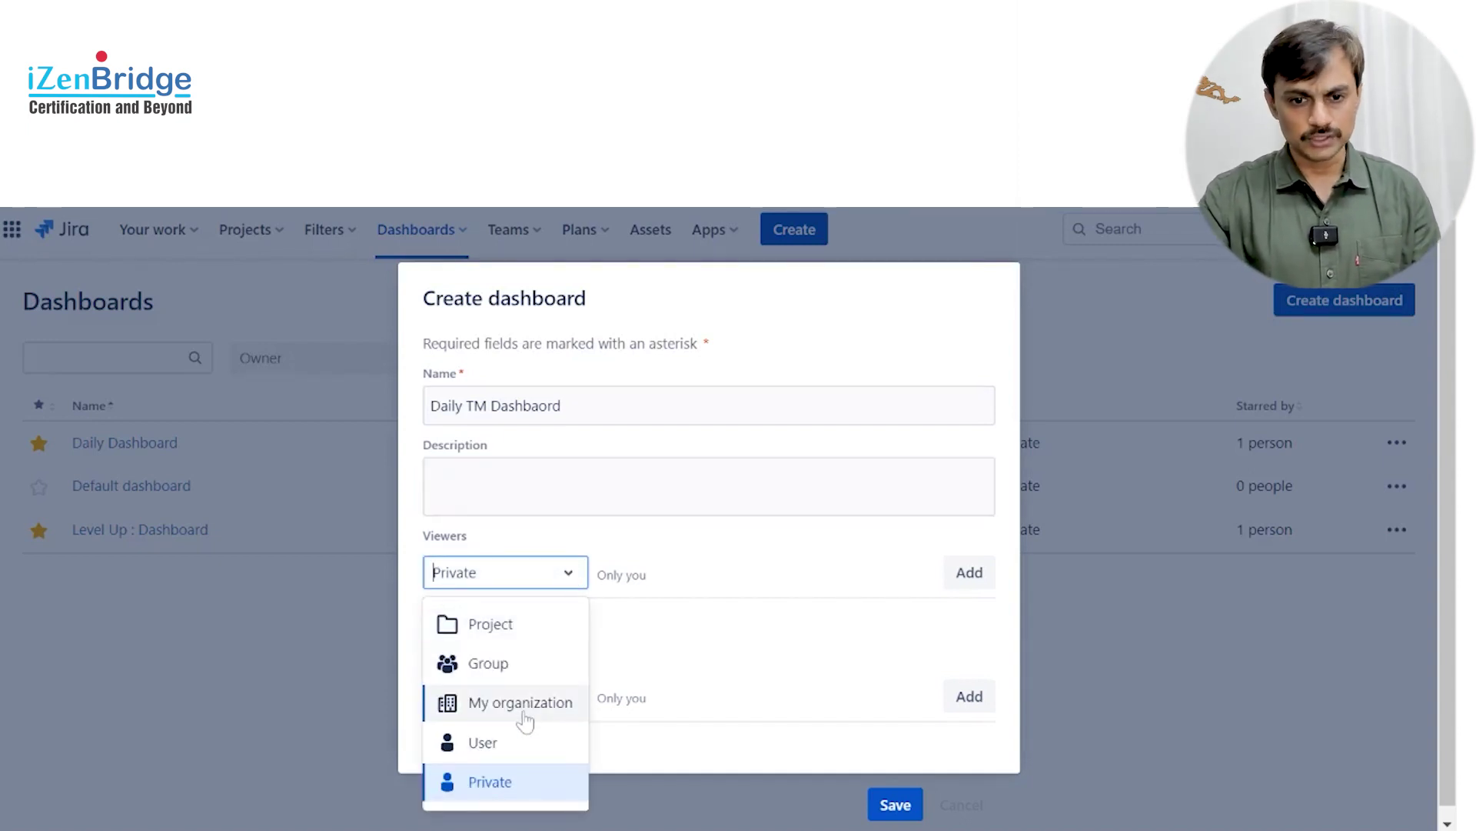
left_click(495, 700)
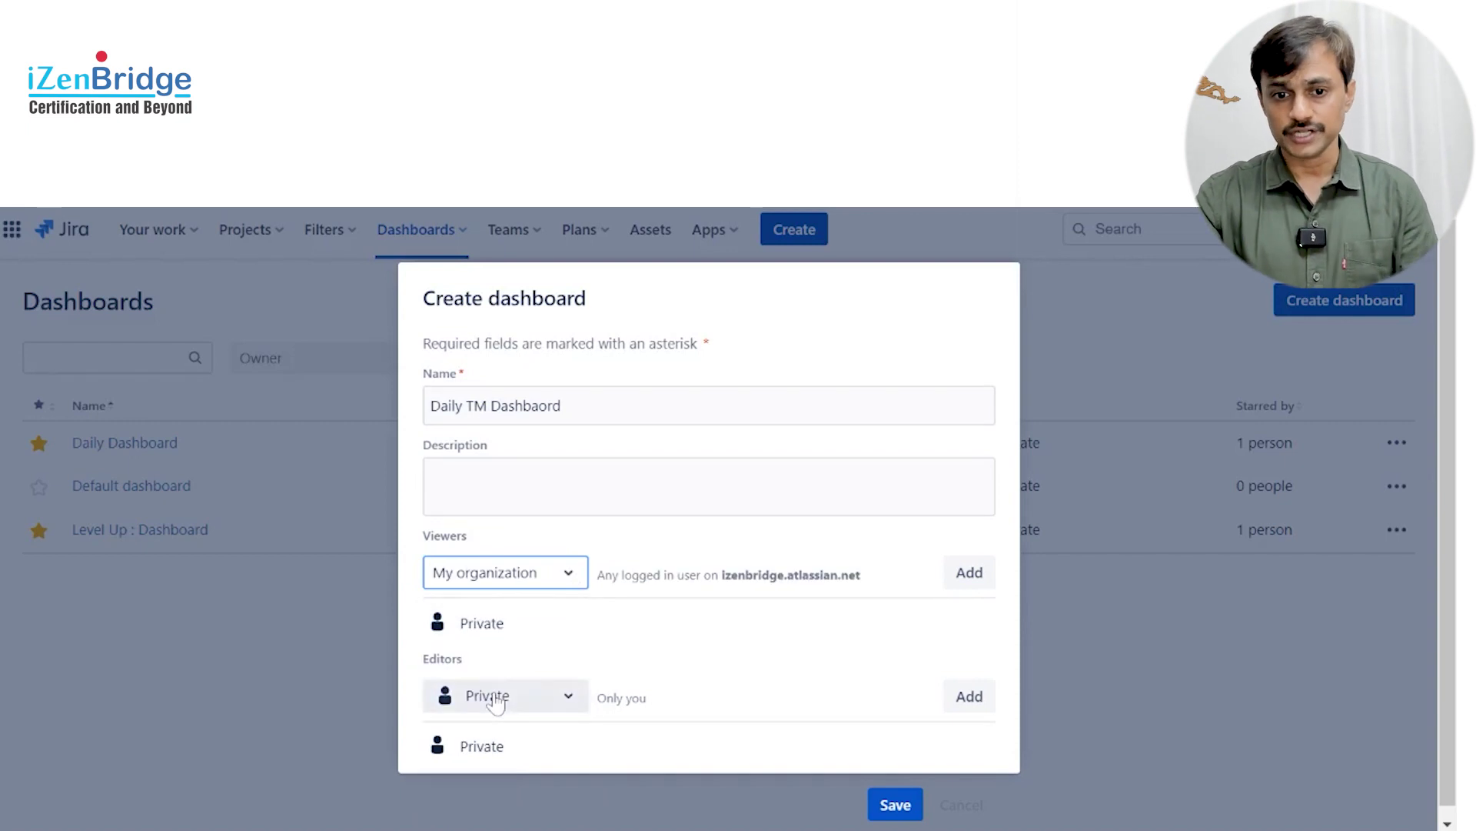
left_click(968, 579)
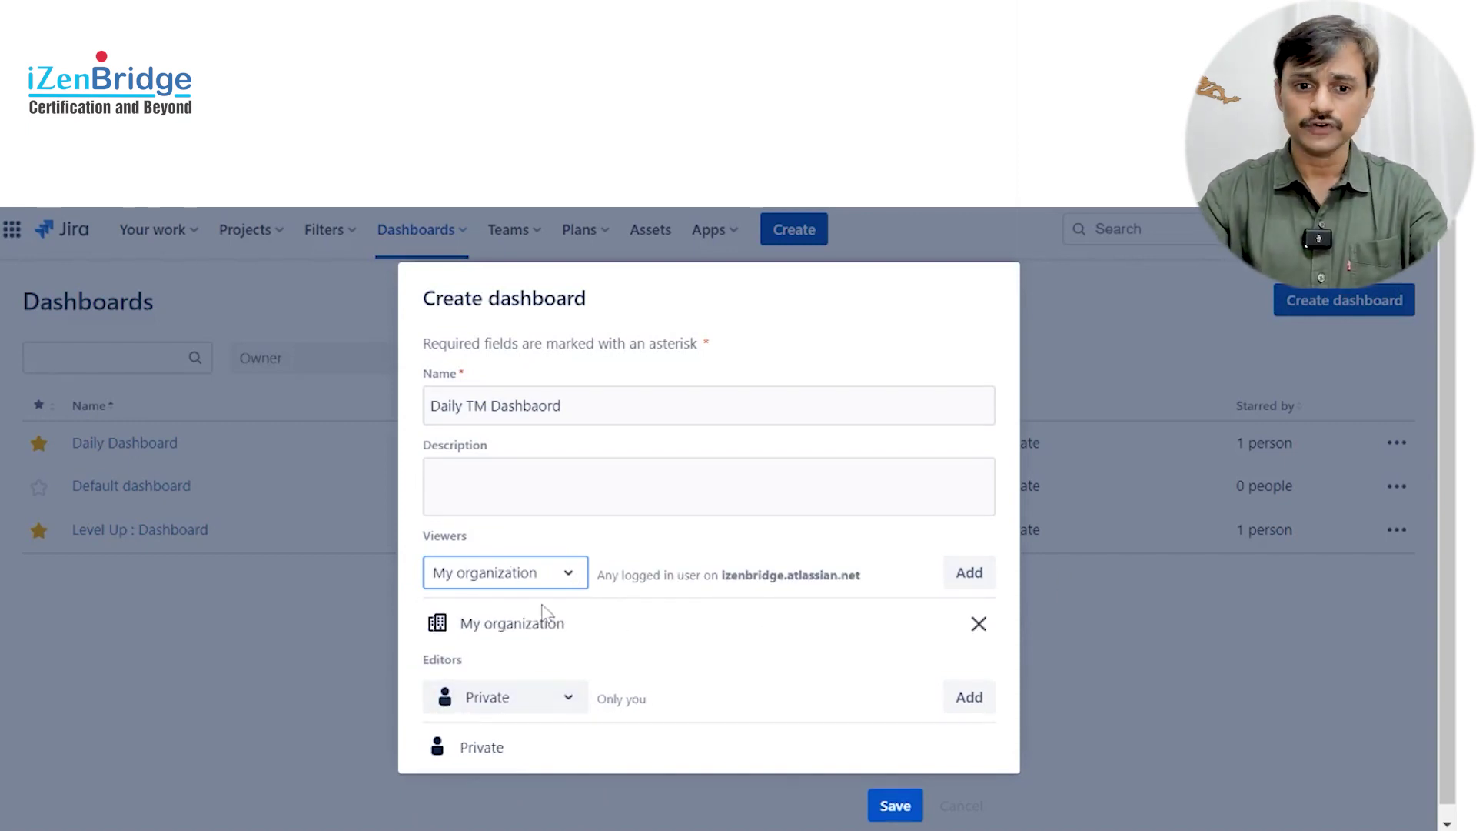
left_click(900, 812)
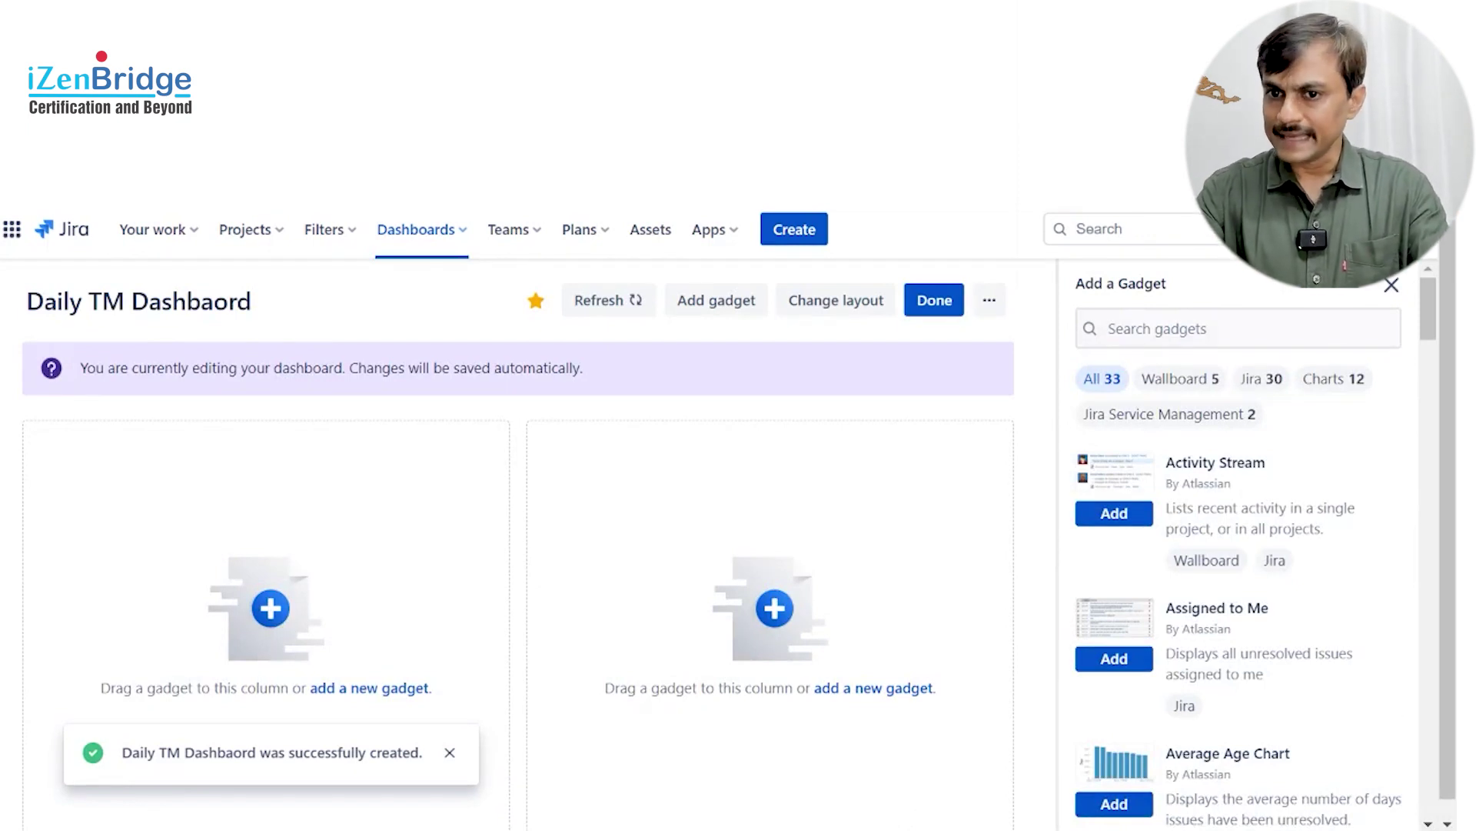
Step: Open the Activity Streams gadget's configuration and add a filter row for Project with the "is" condition
double_click(1129, 283)
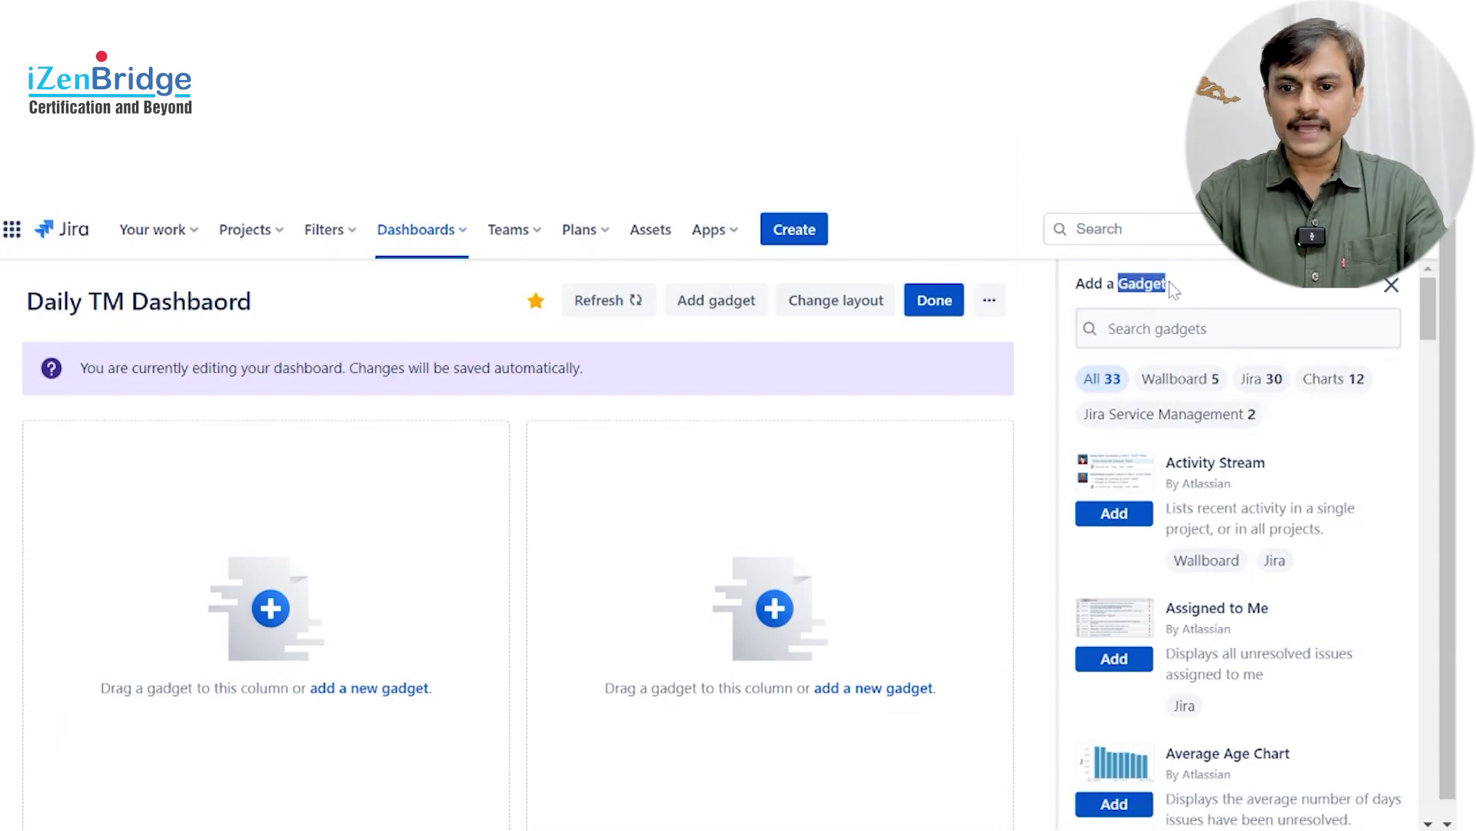
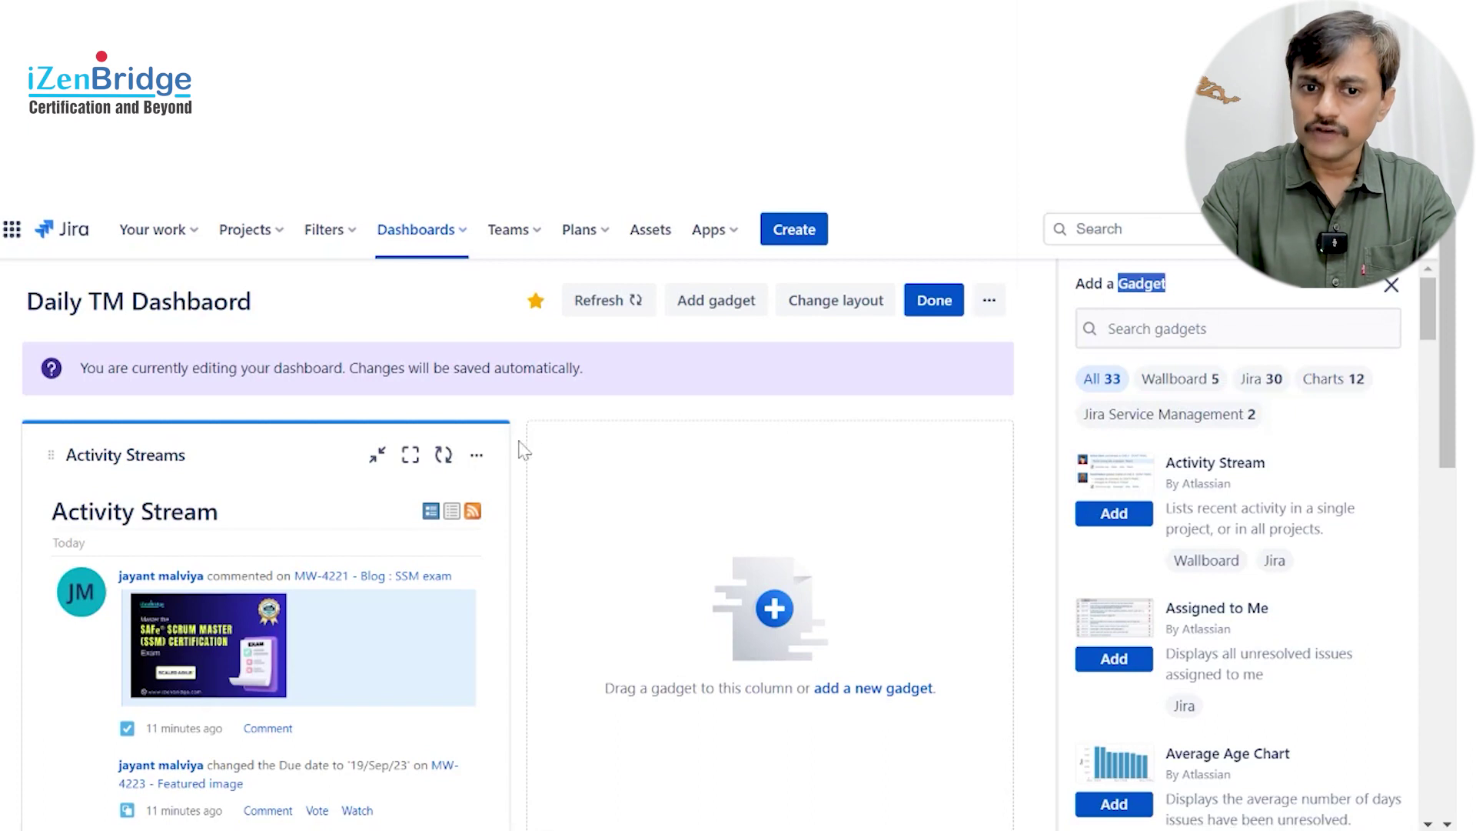
left_click(477, 454)
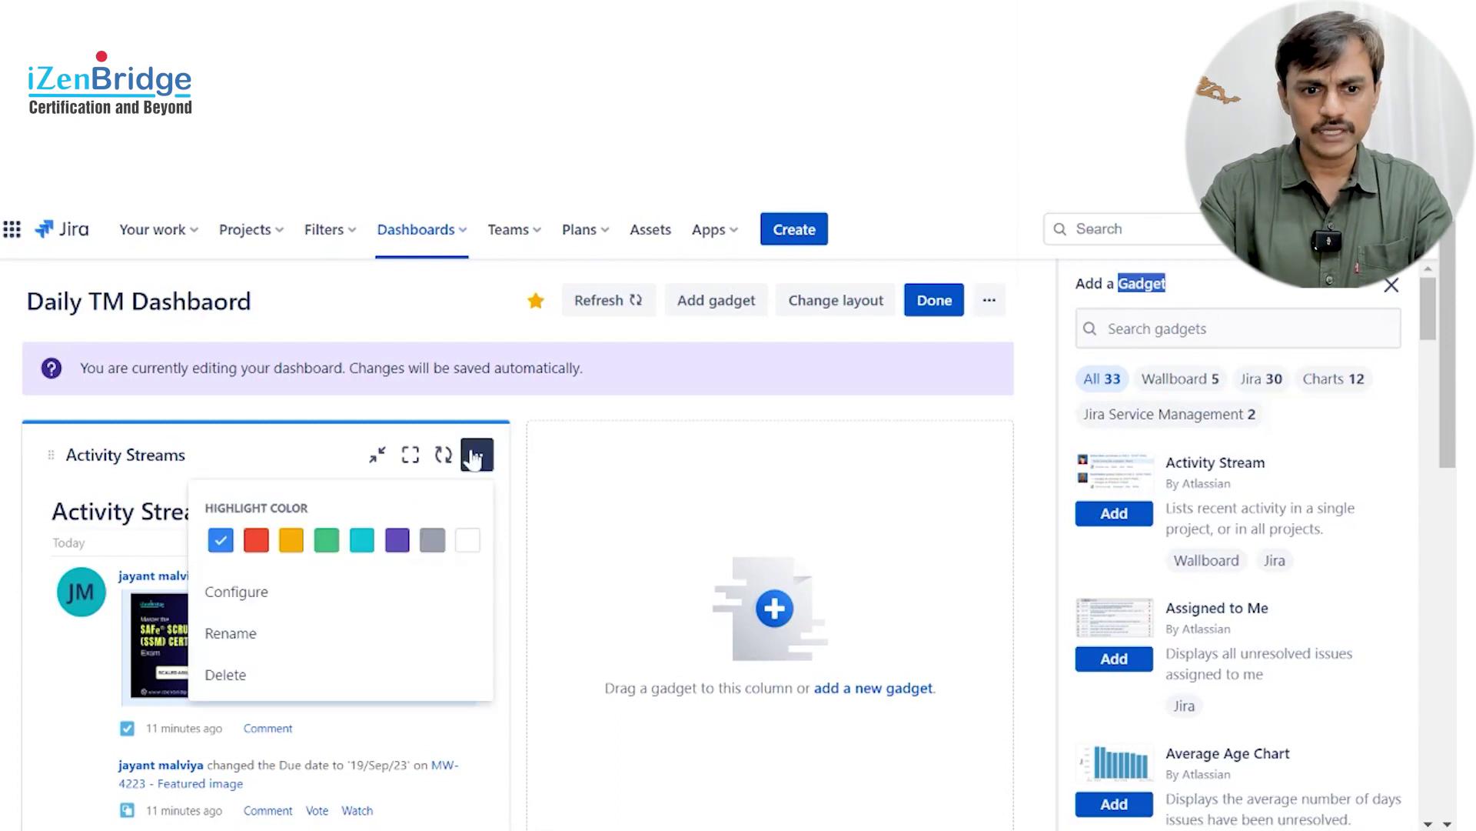
left_click(284, 604)
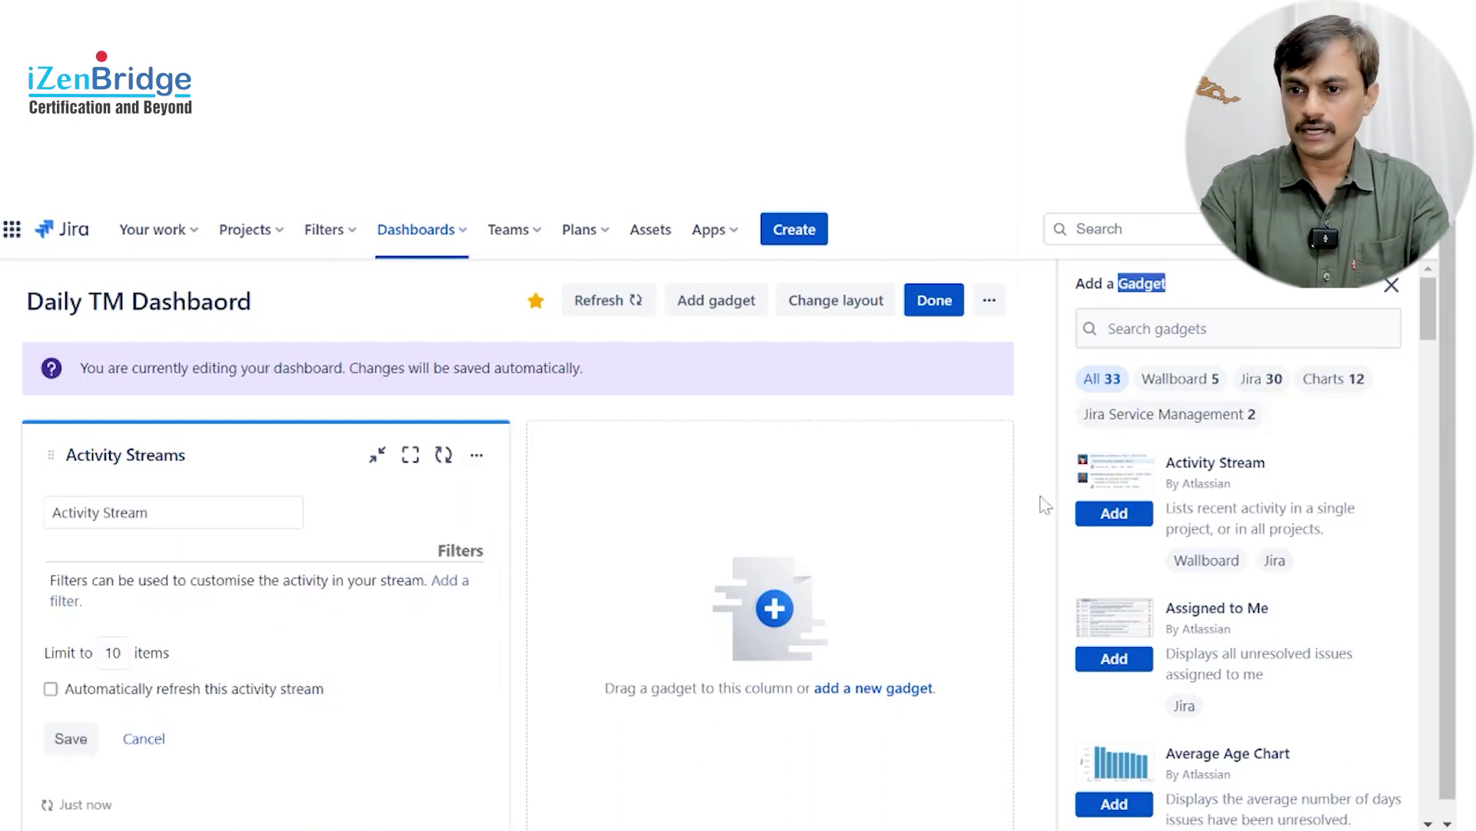
scroll(1428, 337, "down", 2)
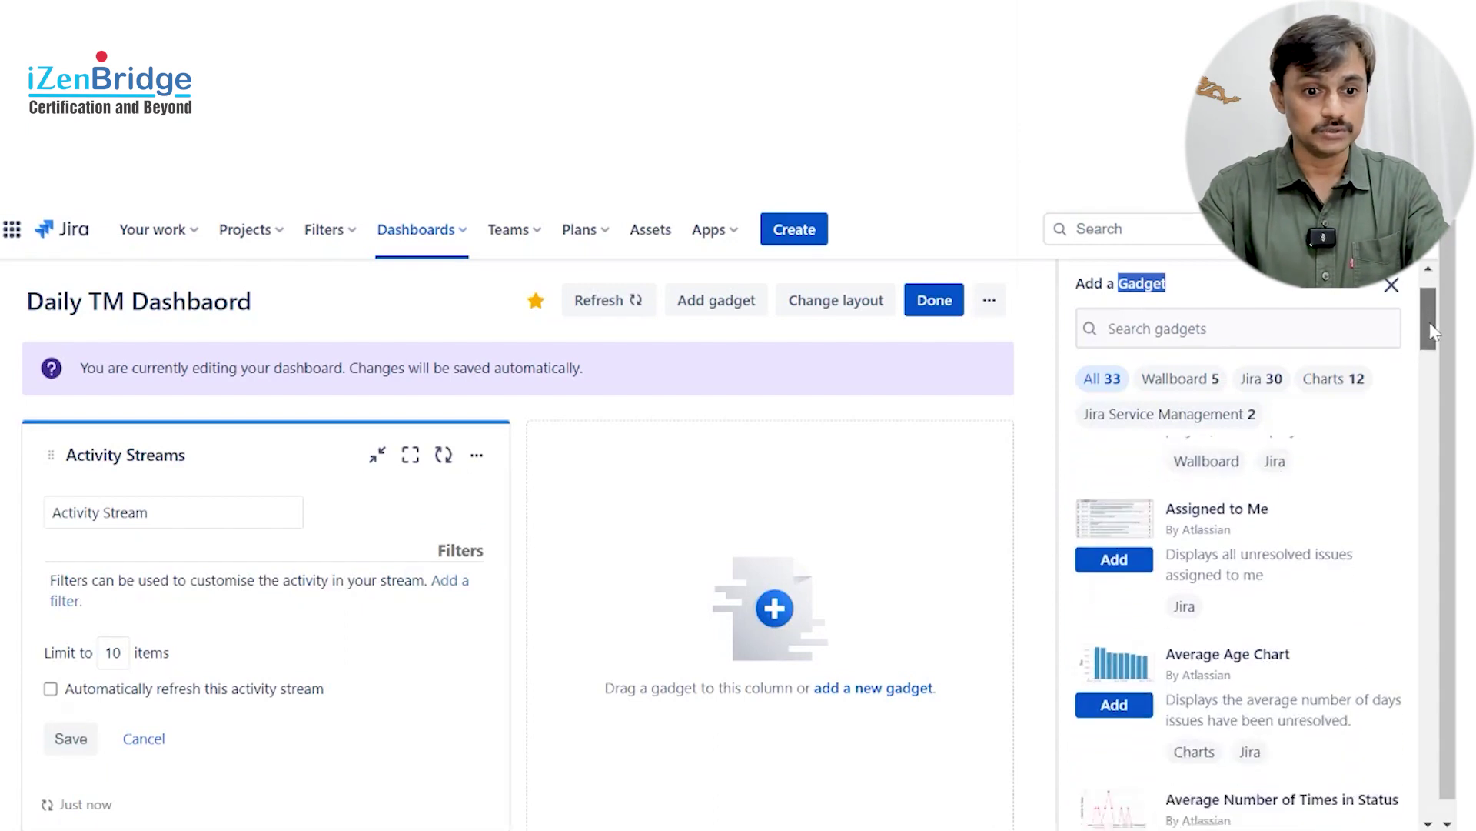
scroll(853, 530, "down", 1)
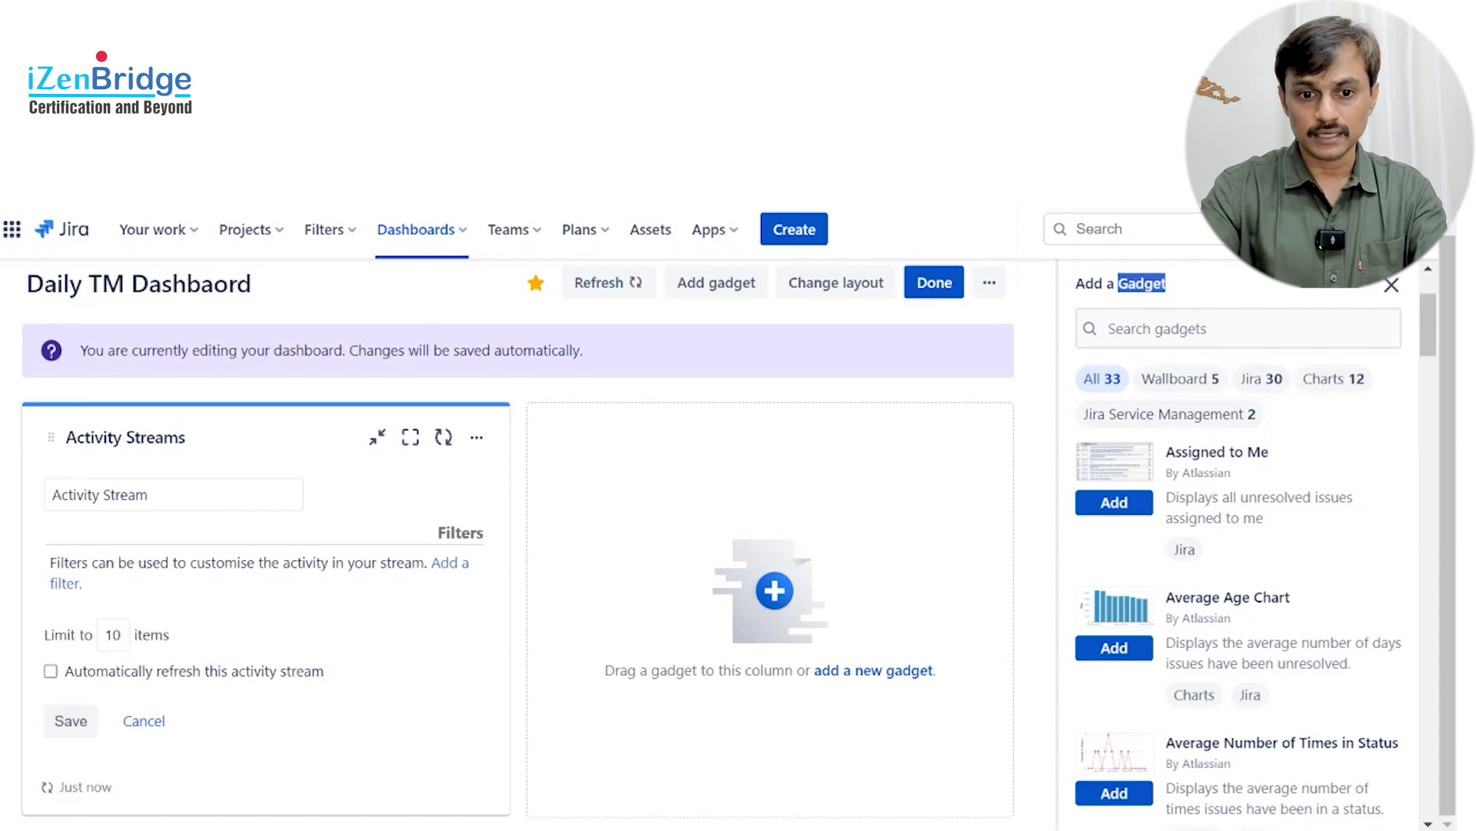
left_click(452, 568)
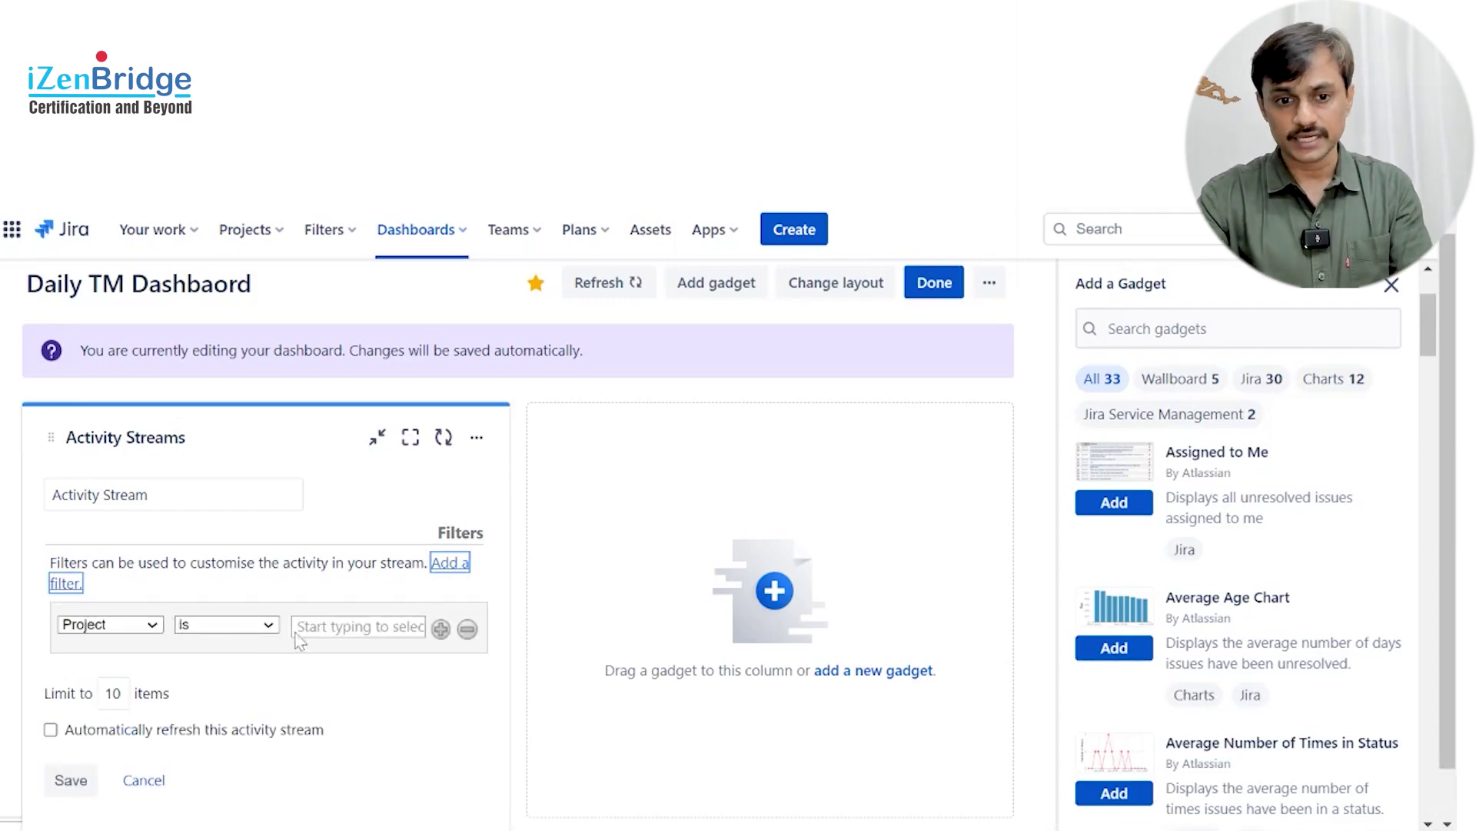
left_click(358, 626)
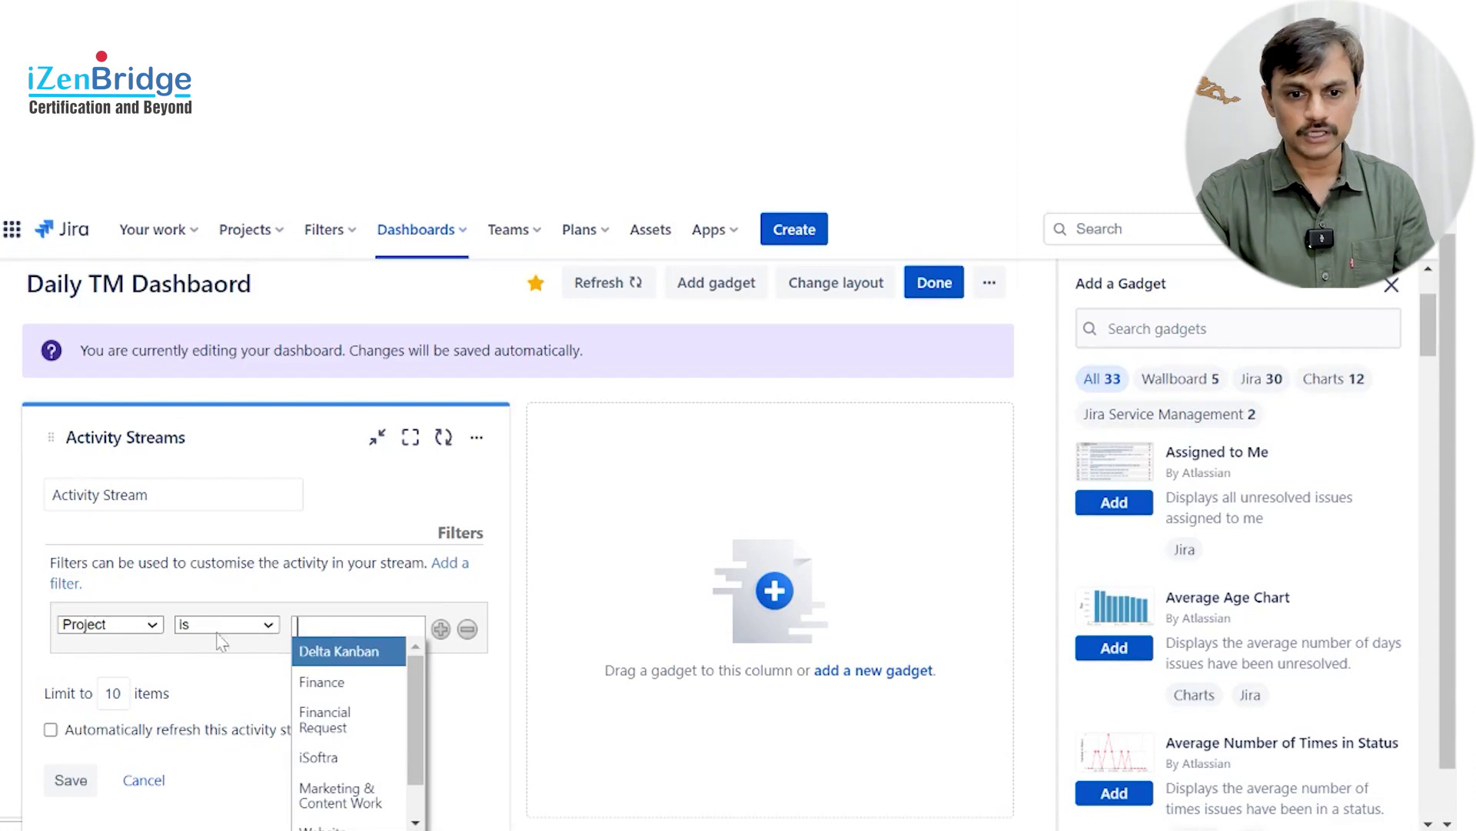
Step: Add a second filter row for Activity with the "is" condition and look through the available activity types
left_click(442, 631)
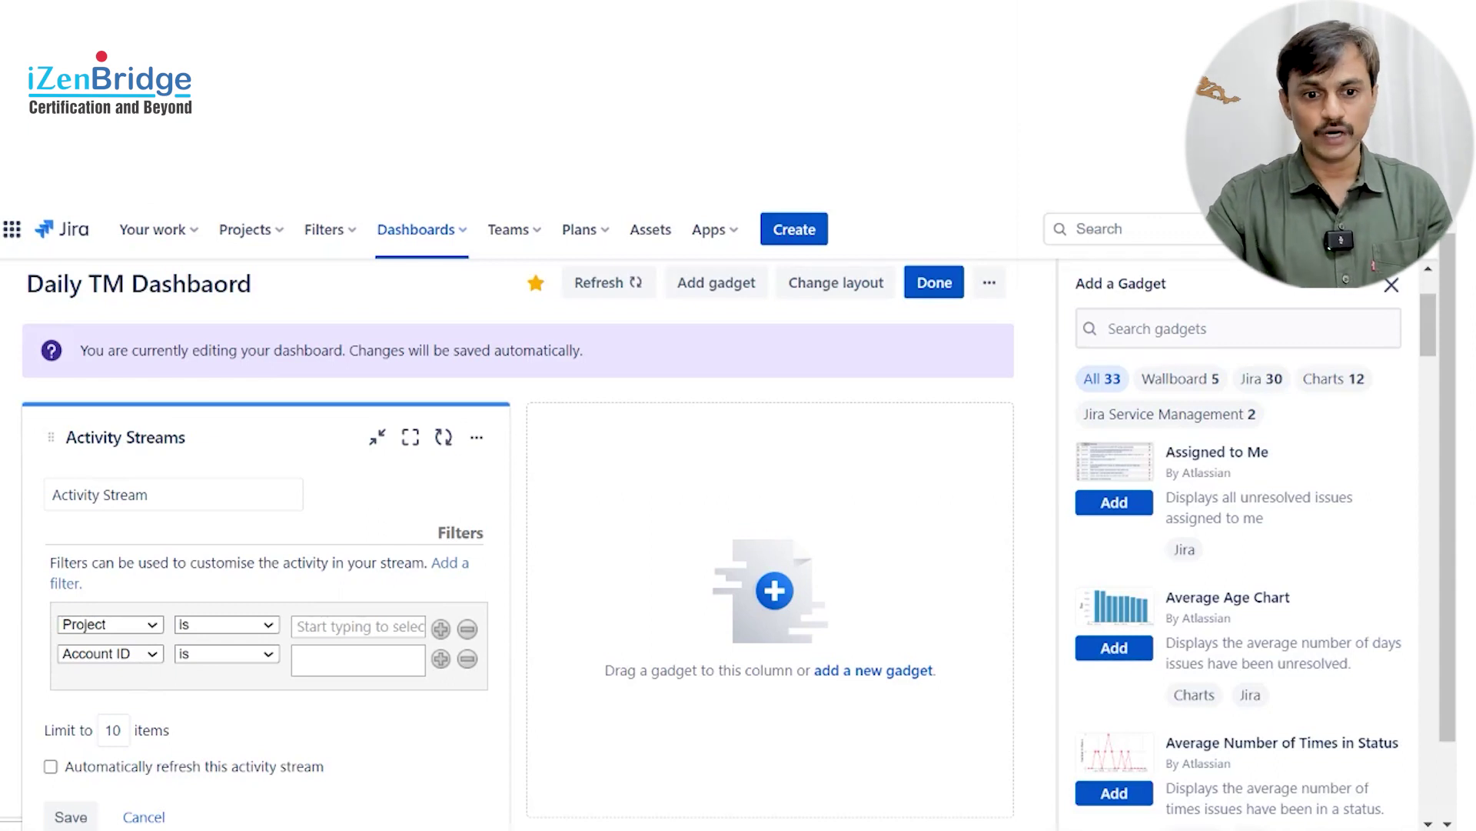
left_click(299, 677)
left_click(358, 655)
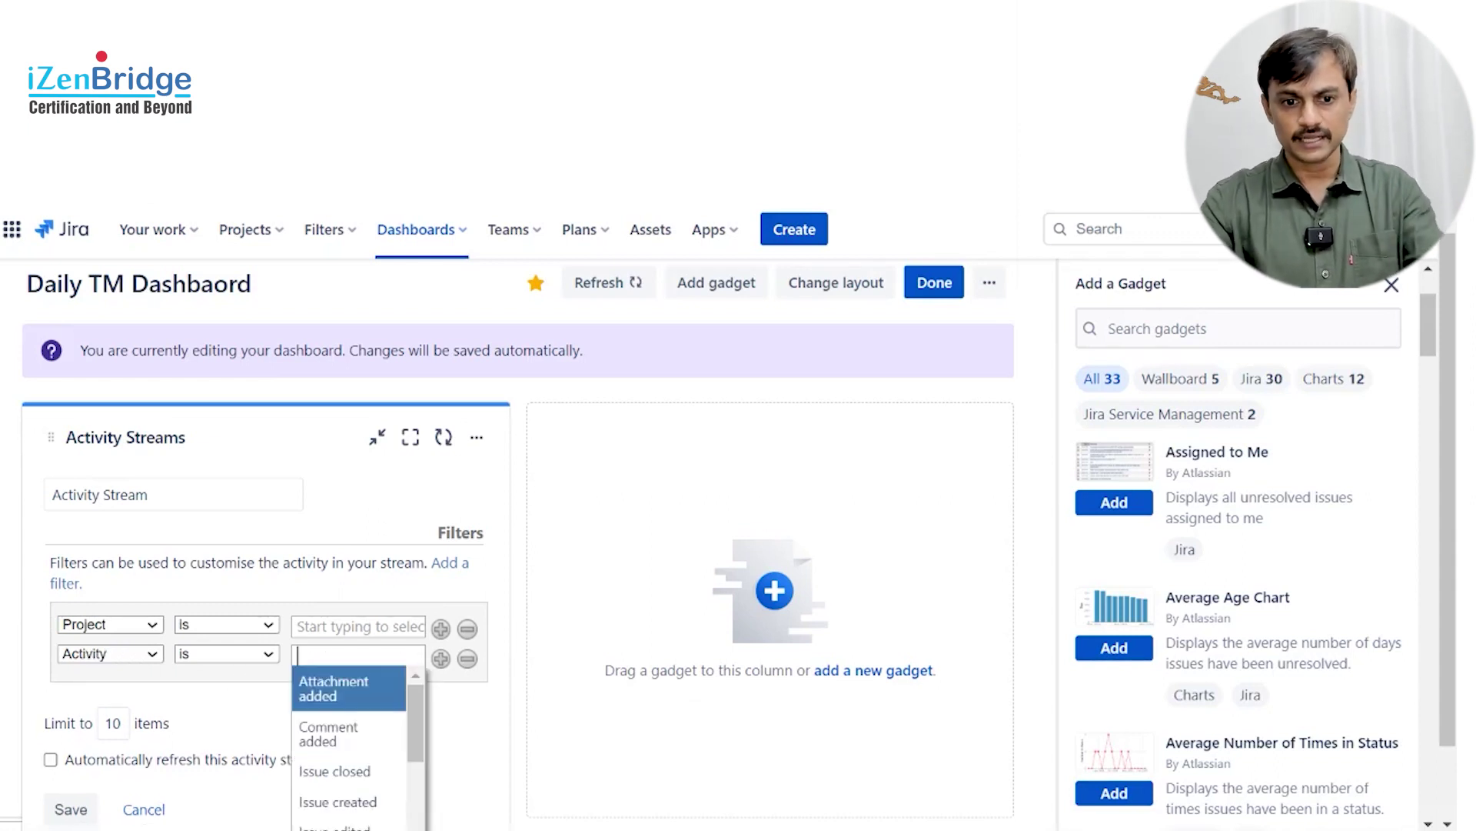
scroll(414, 728, "down", 2)
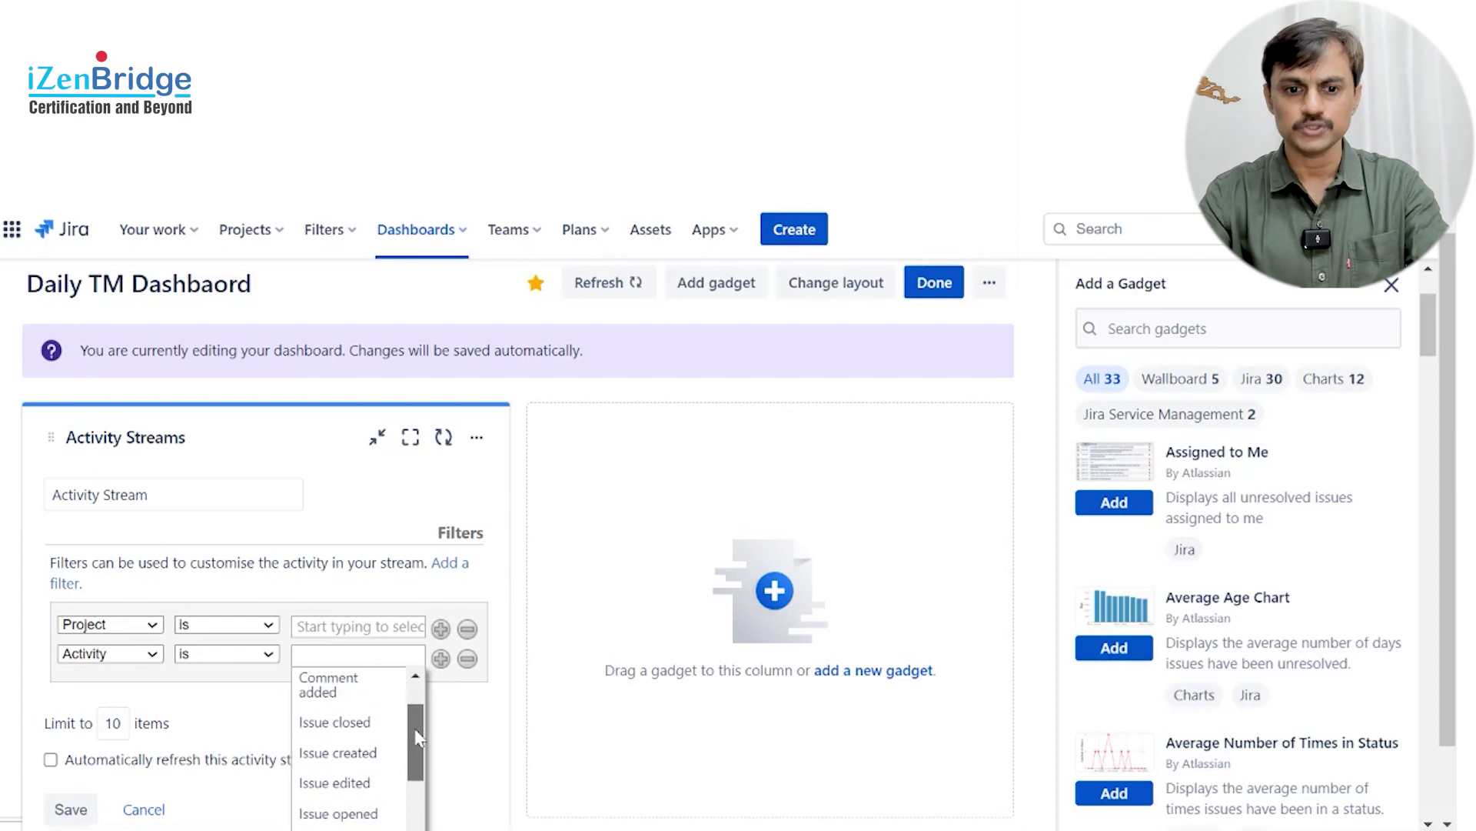
left_click_drag(414, 748, 414, 827)
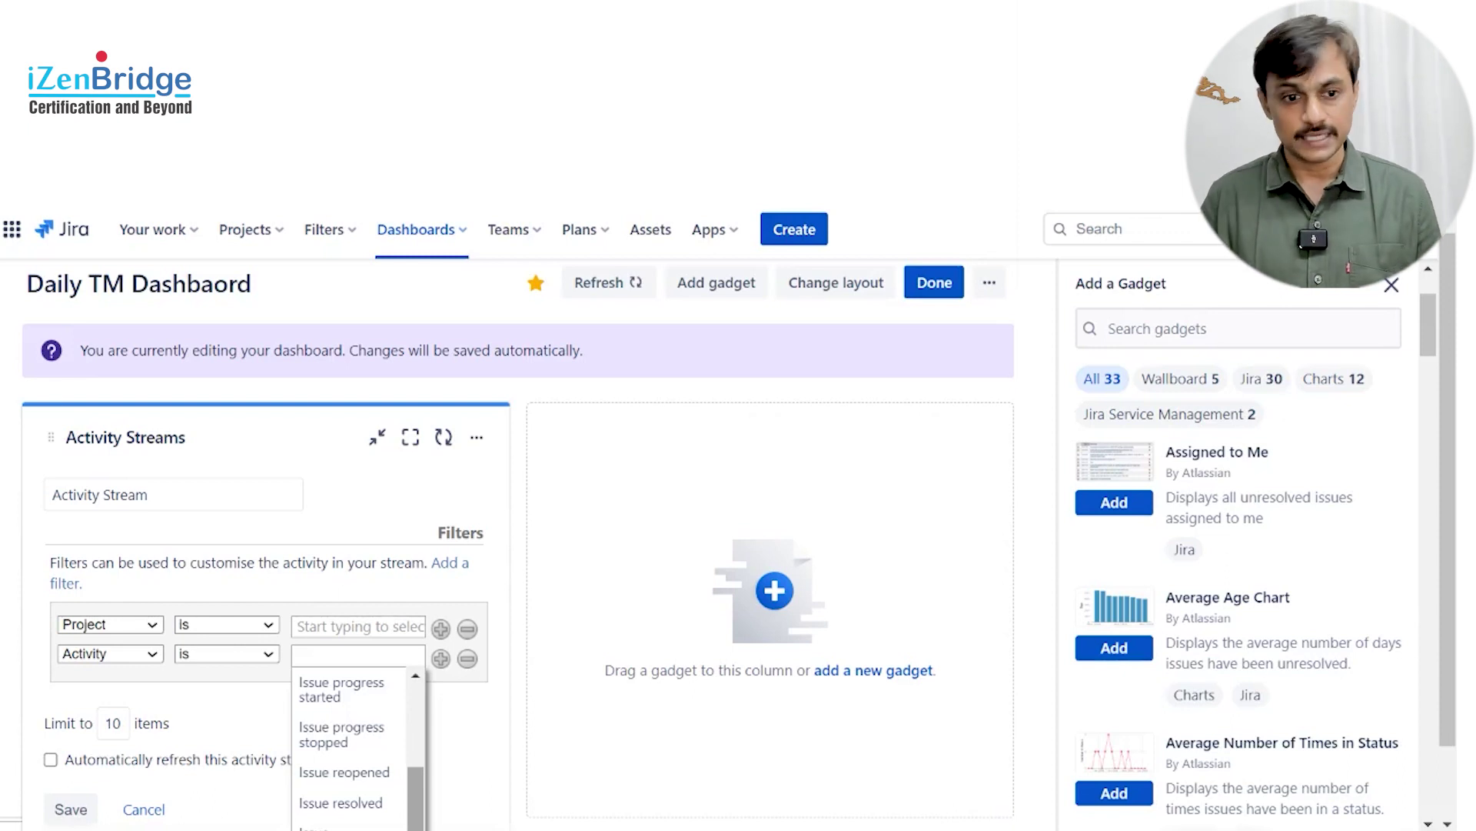
Step: Save the Activity Streams gadget's configuration with both filter values left empty
left_click(371, 626)
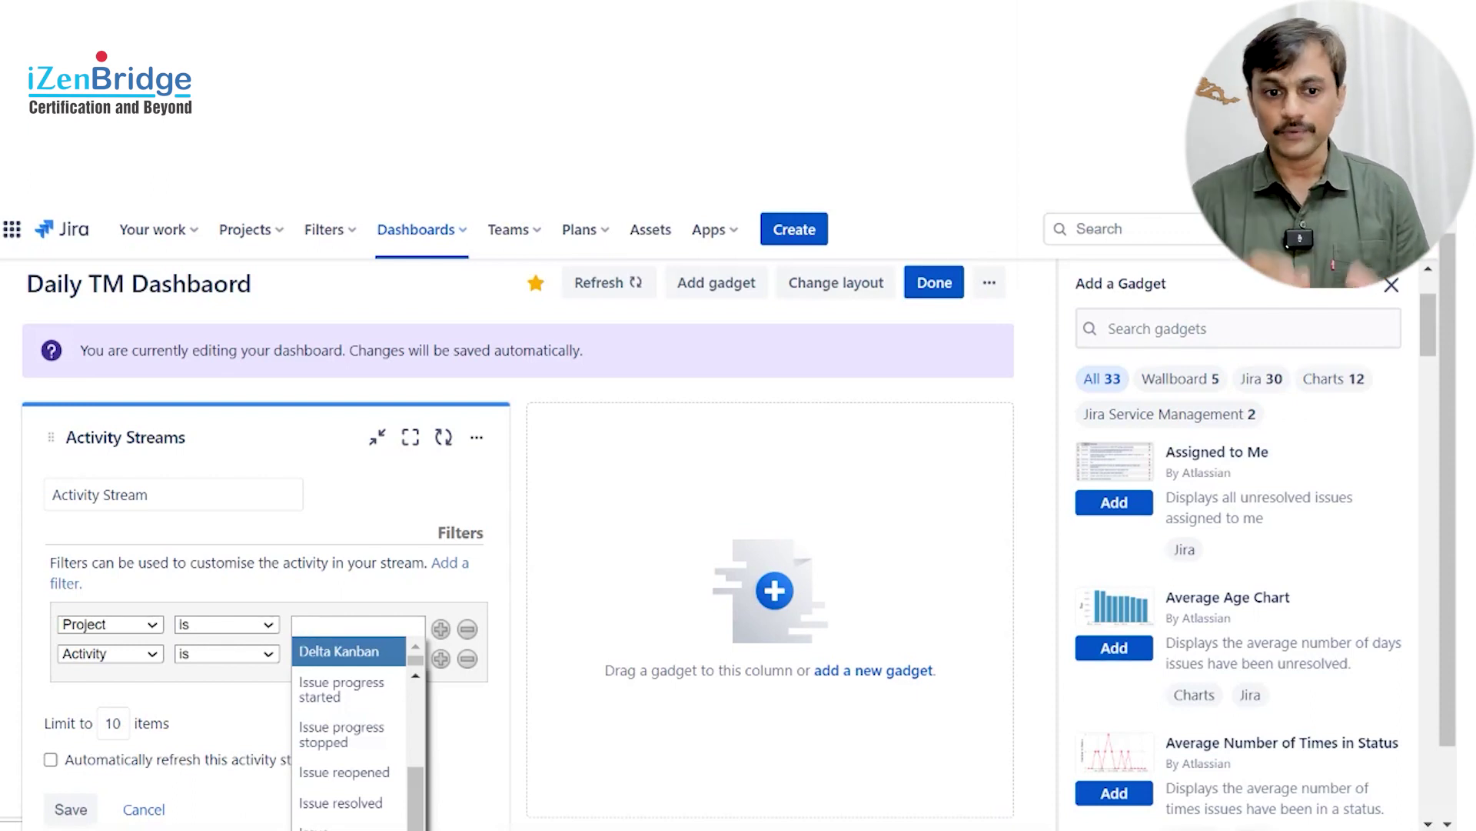
left_click(400, 492)
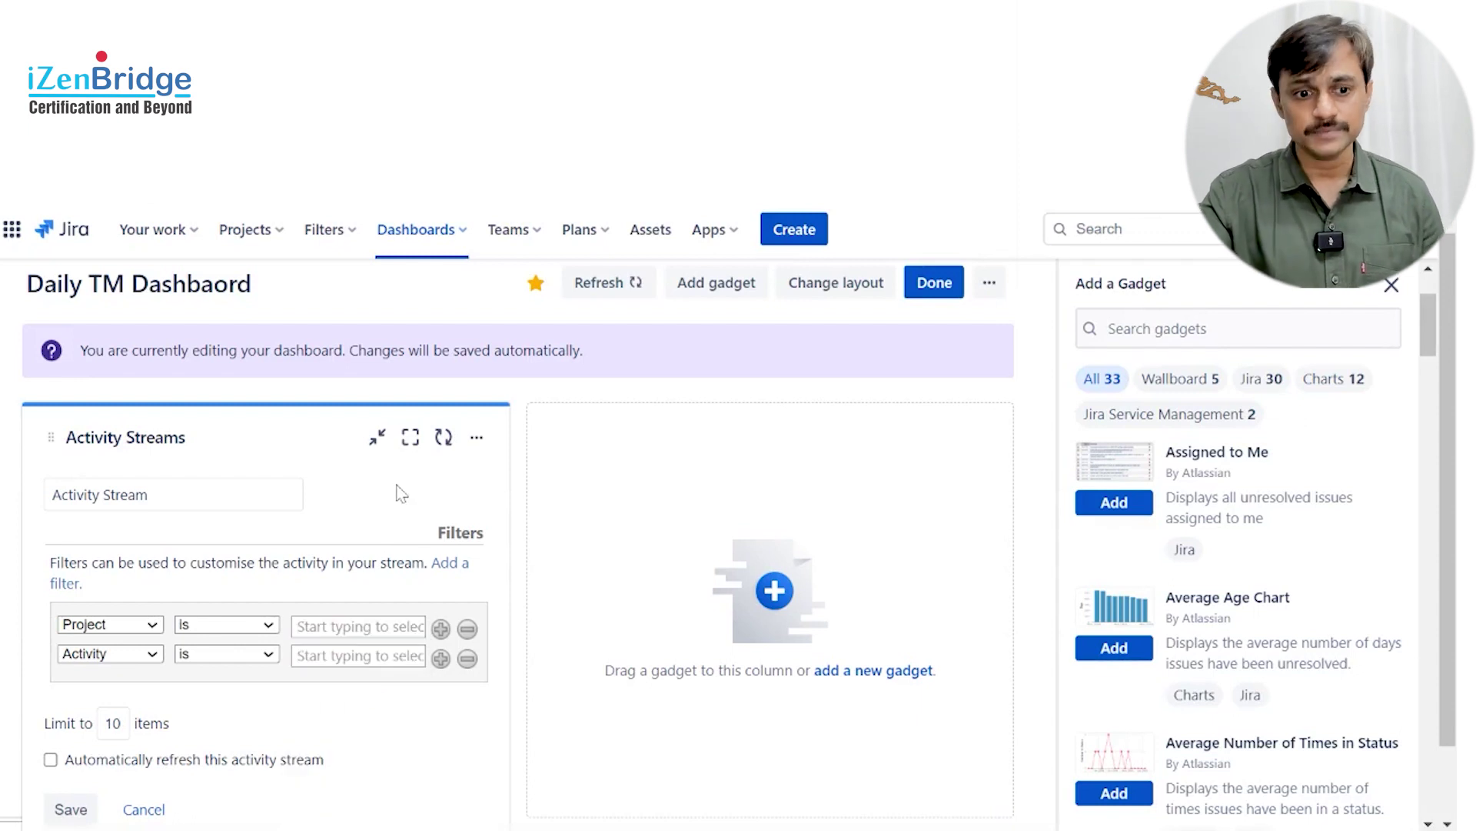
left_click(70, 810)
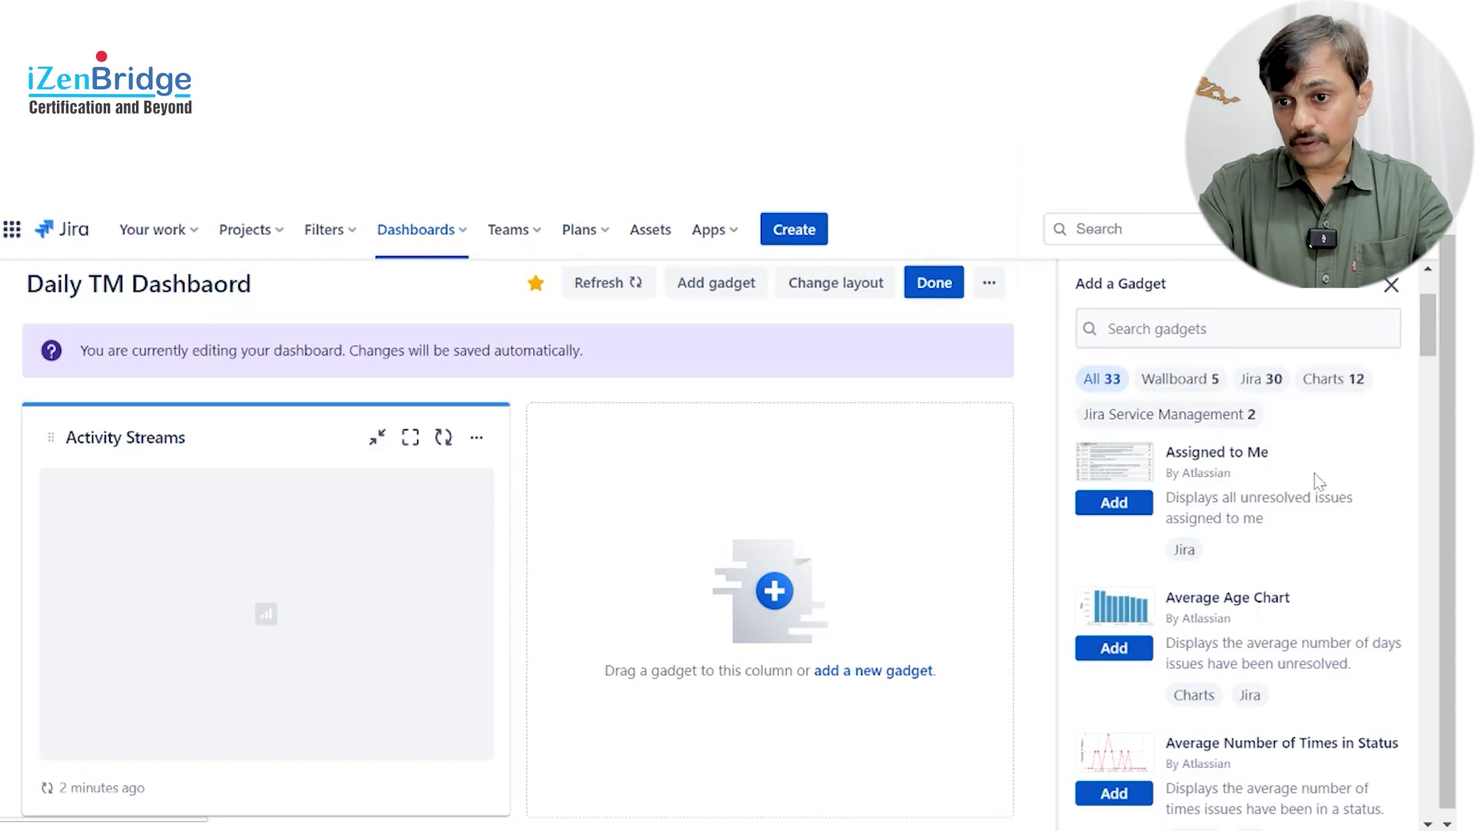
Step: Search the gadgets for "issue" and add the Assigned to Me gadget to the dashboard
left_click(1231, 328)
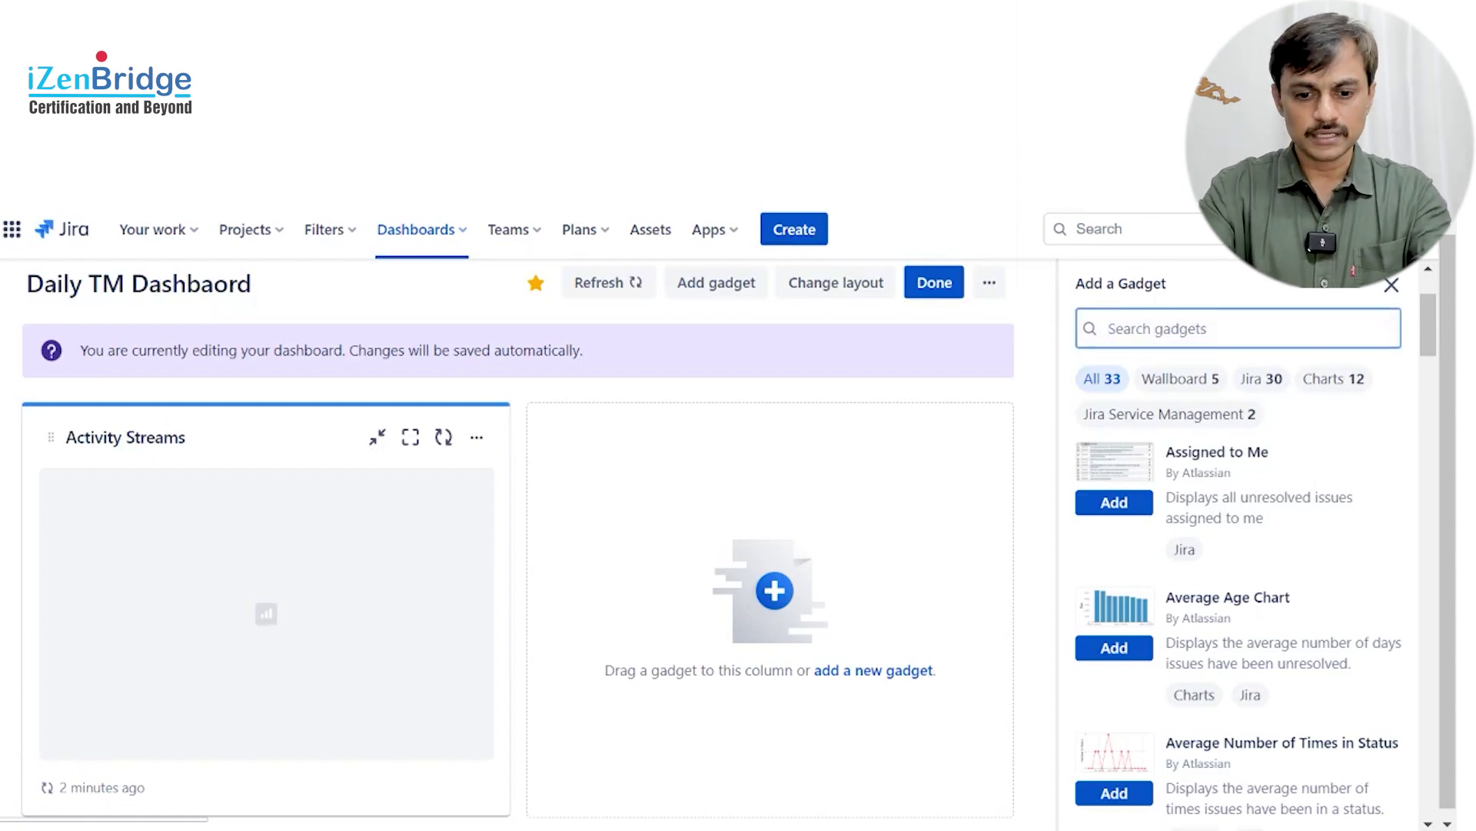
mouse_move(1426, 311)
left_mouse_down()
mouse_move(1438, 543)
mouse_move(1429, 301)
left_mouse_up()
left_click(1108, 328)
type("issue")
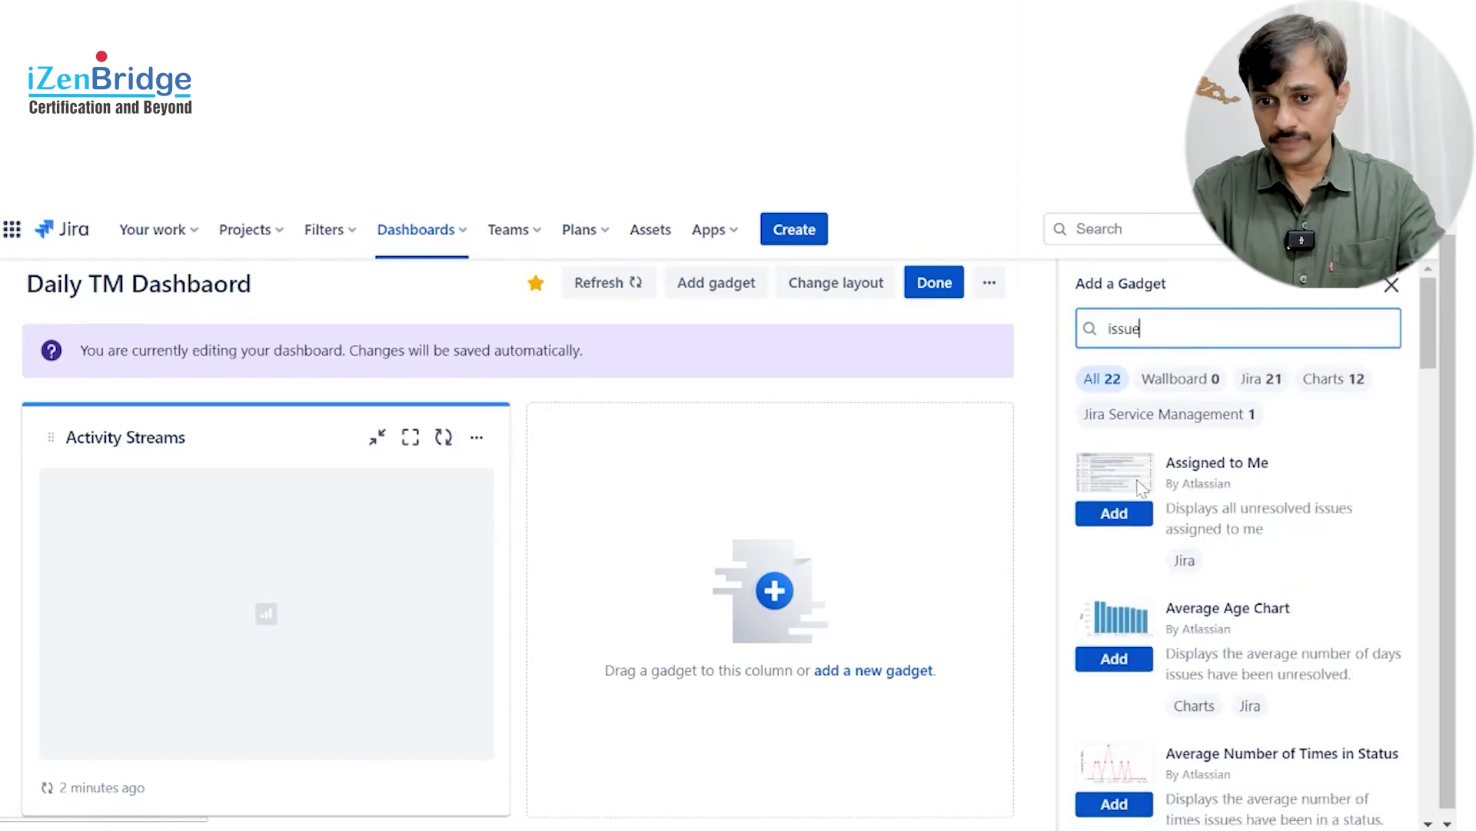
left_click(1117, 513)
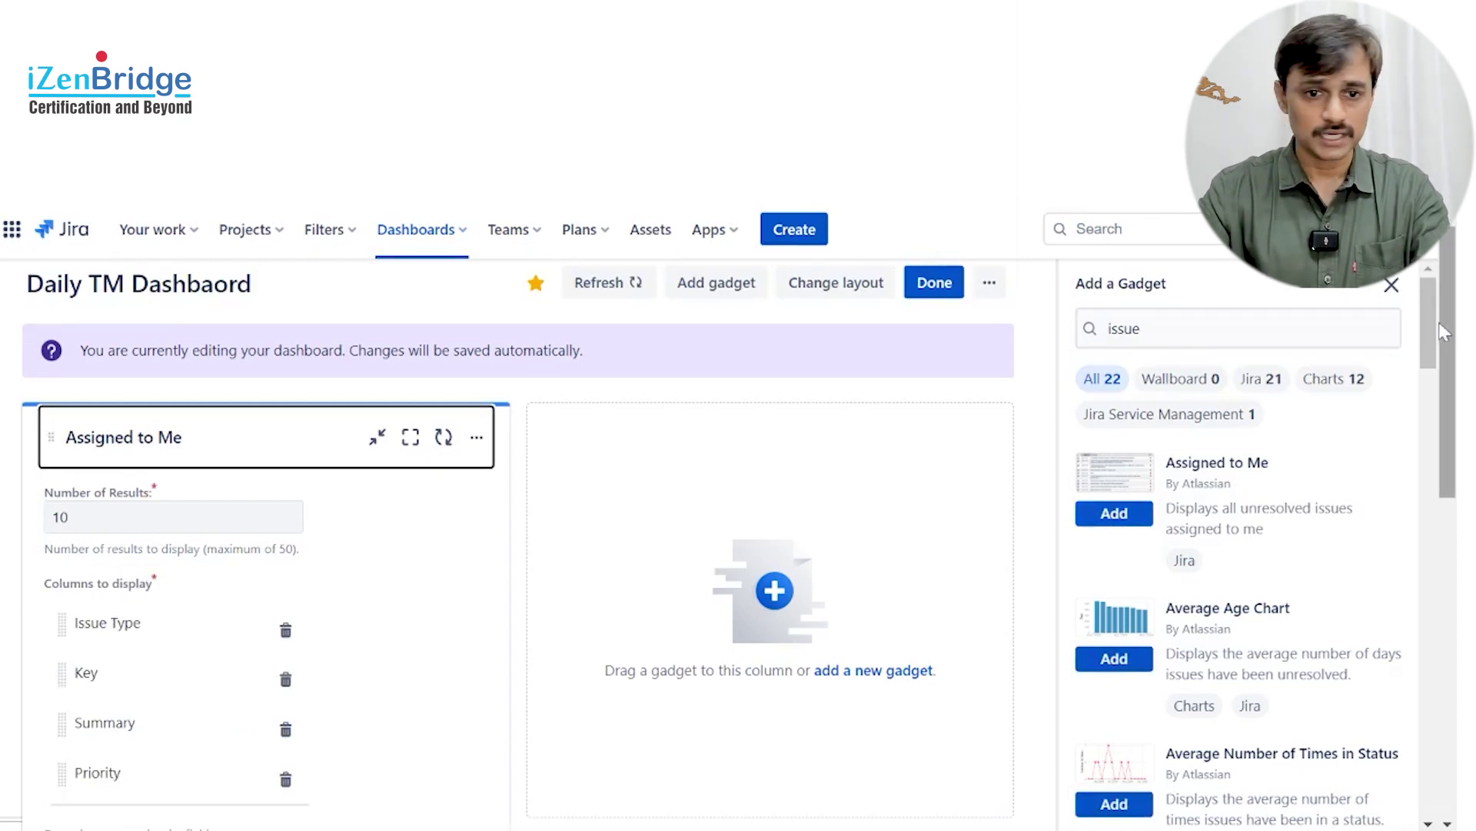
Step: Save the Assigned to Me gadget with 10 results and the Issue Type, Key, Summary and Priority columns
left_click_drag(1443, 332, 1436, 369)
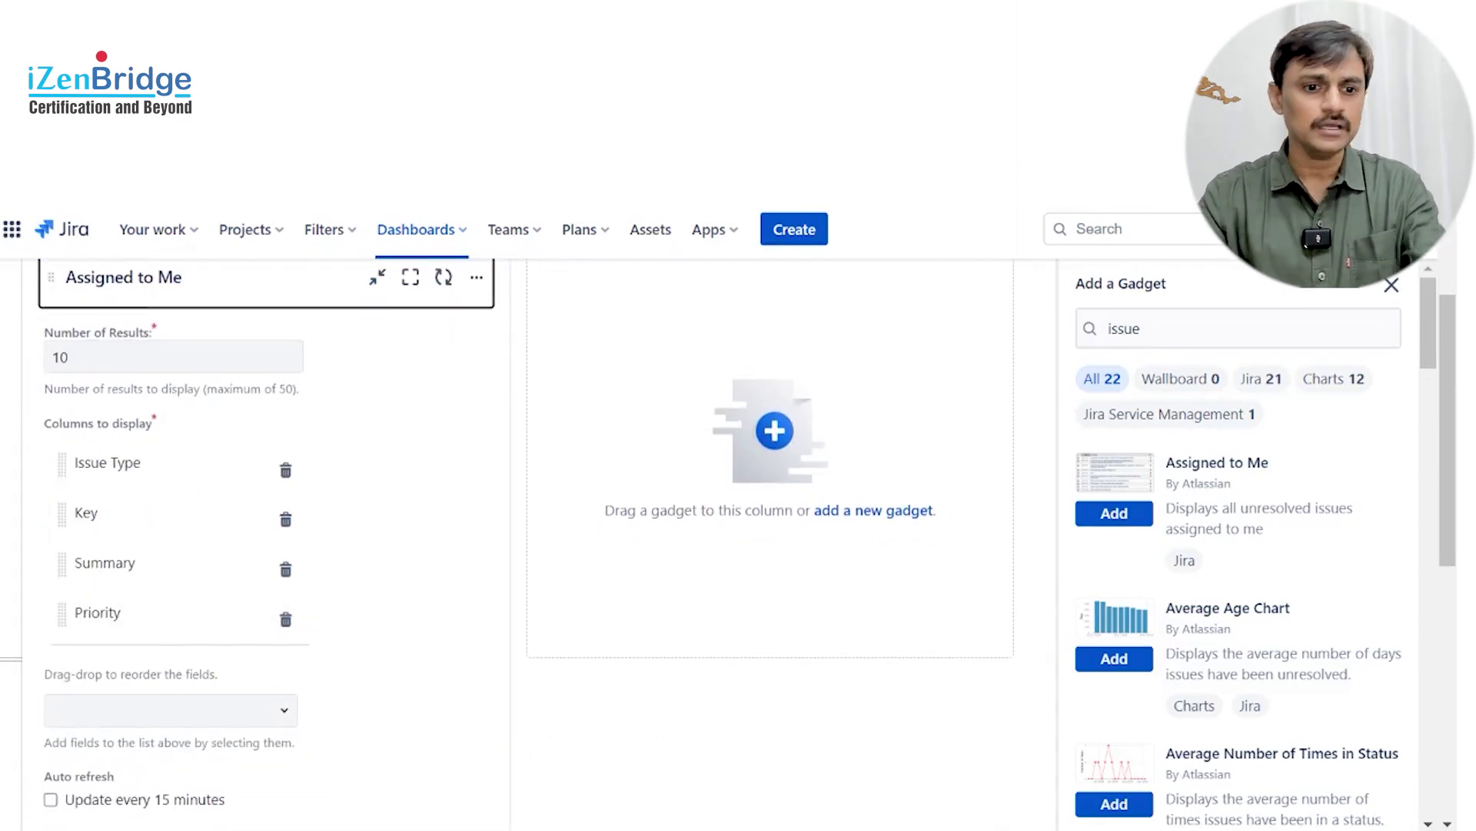
left_click_drag(1435, 380, 1435, 342)
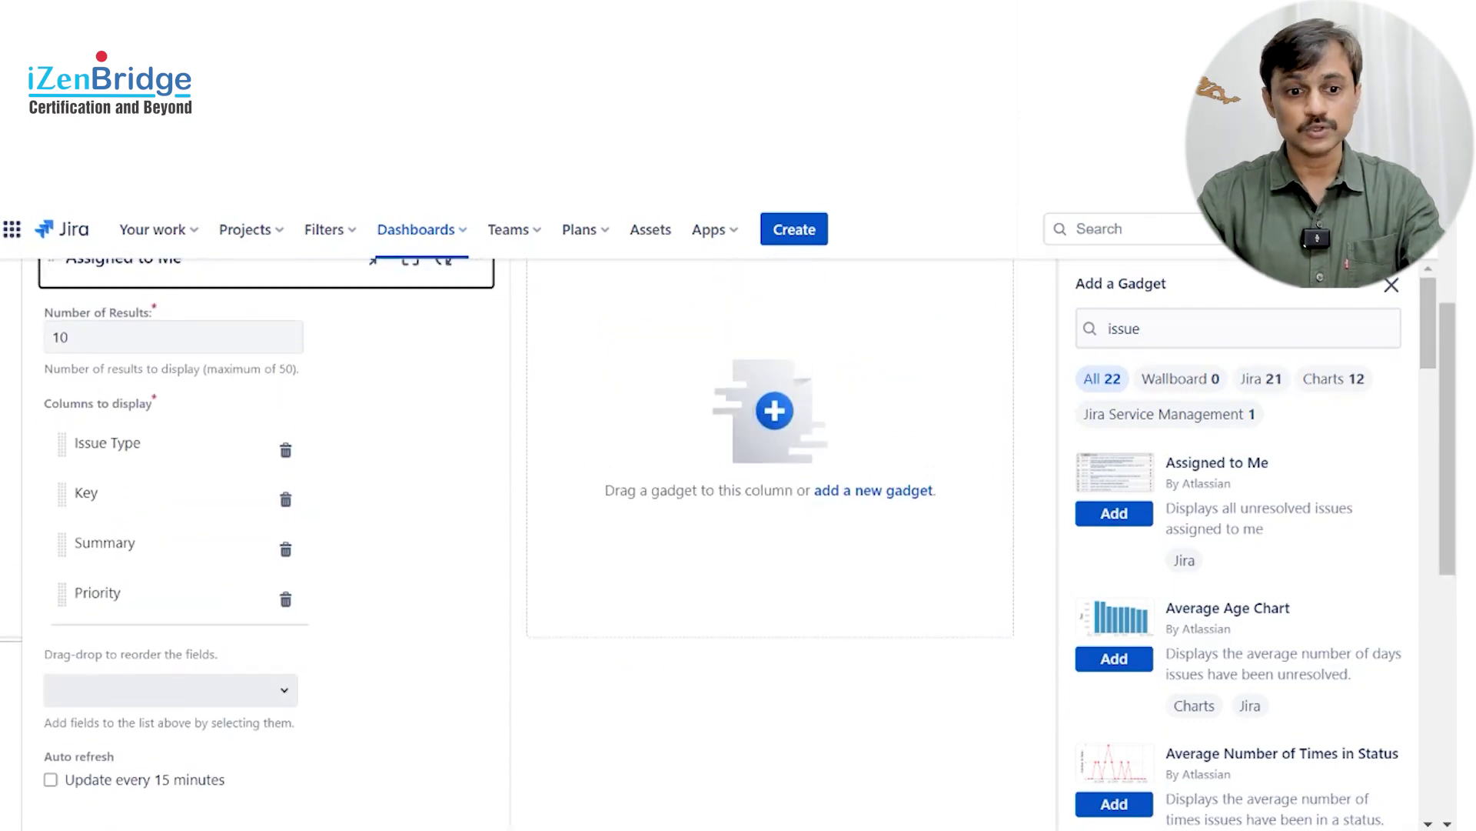
left_click(261, 690)
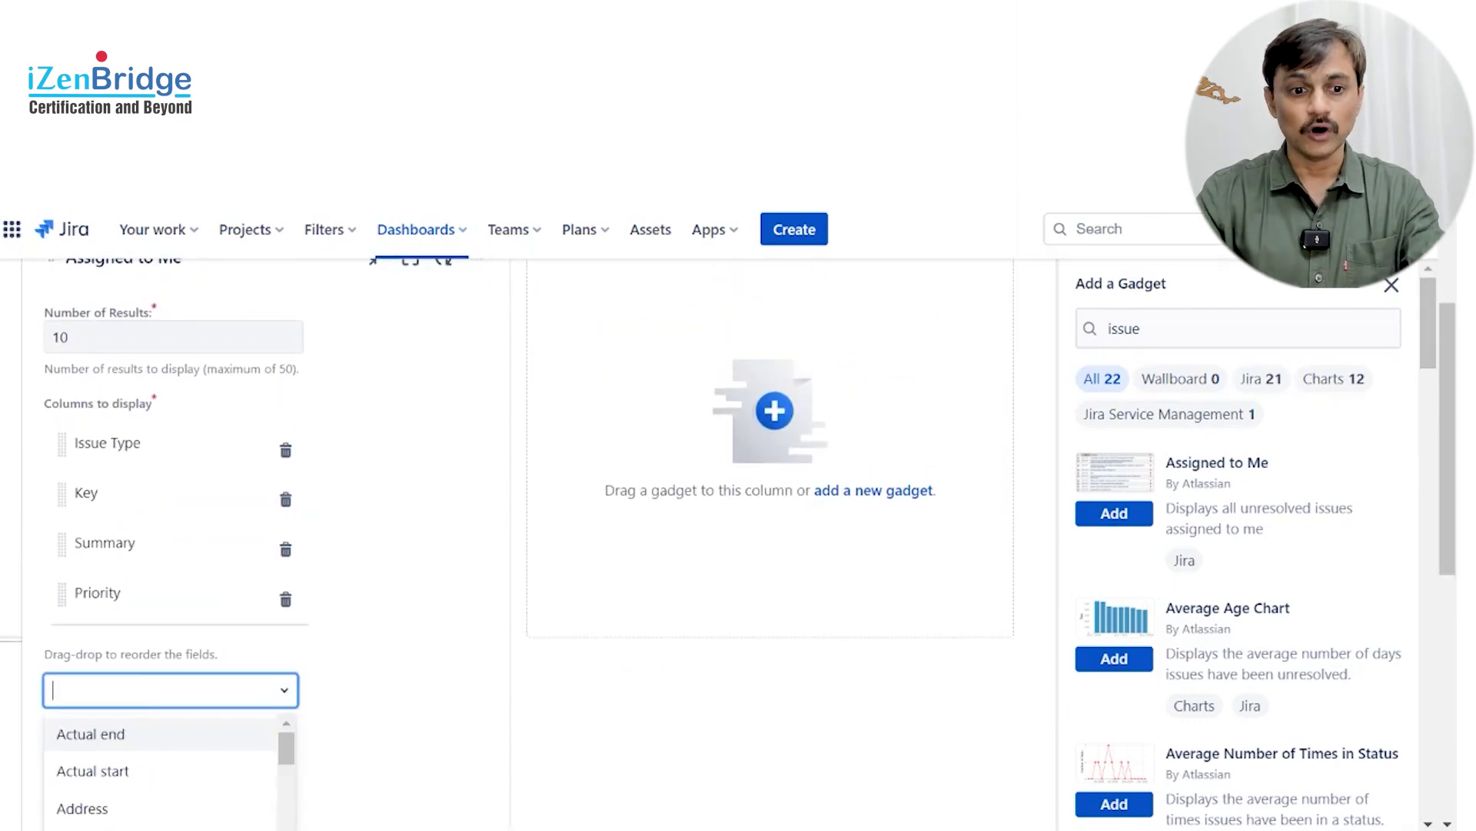
left_click(425, 674)
double_click(60, 337)
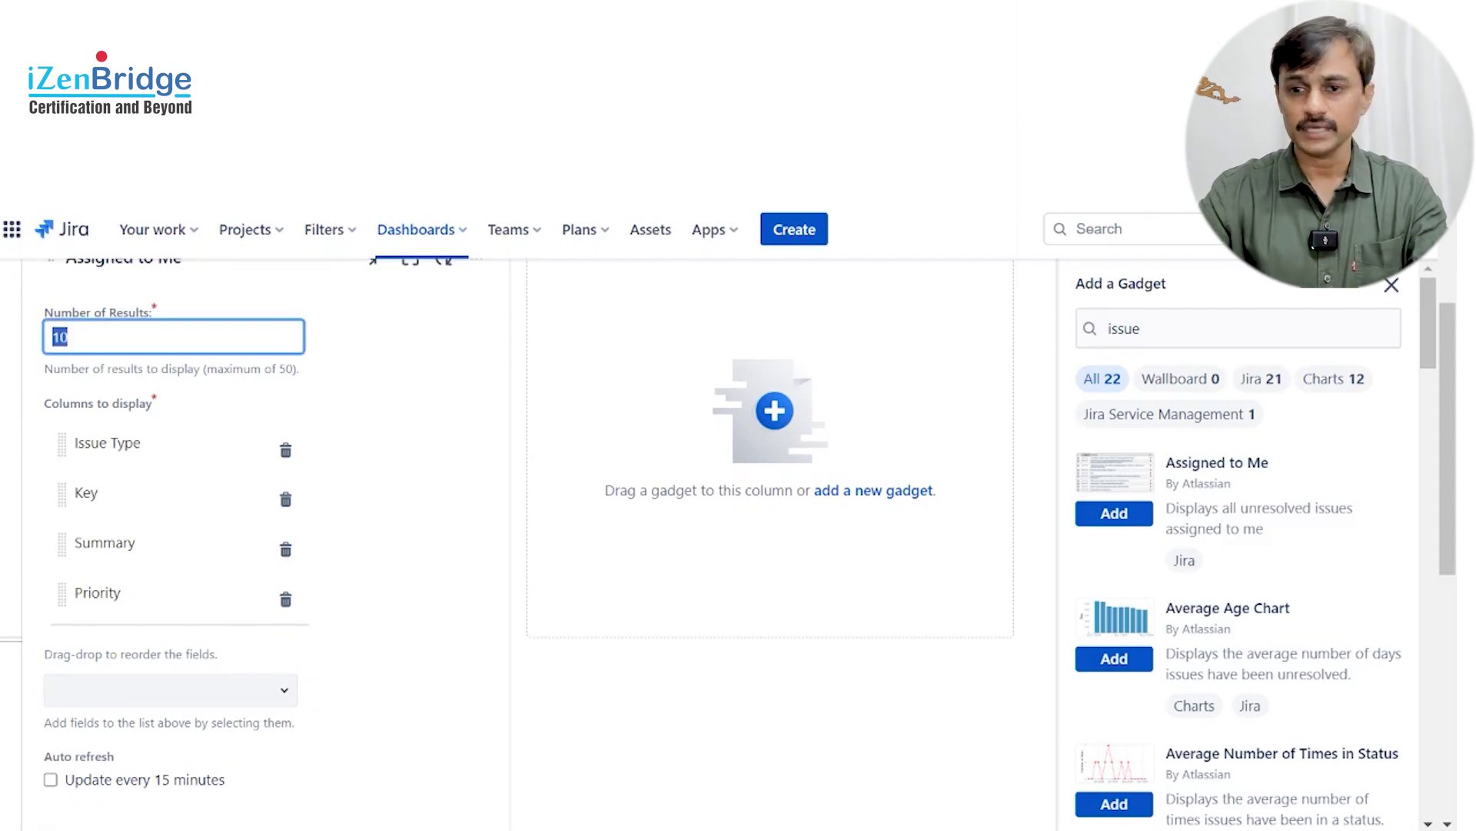
left_click_drag(1448, 438, 1448, 535)
left_click(70, 632)
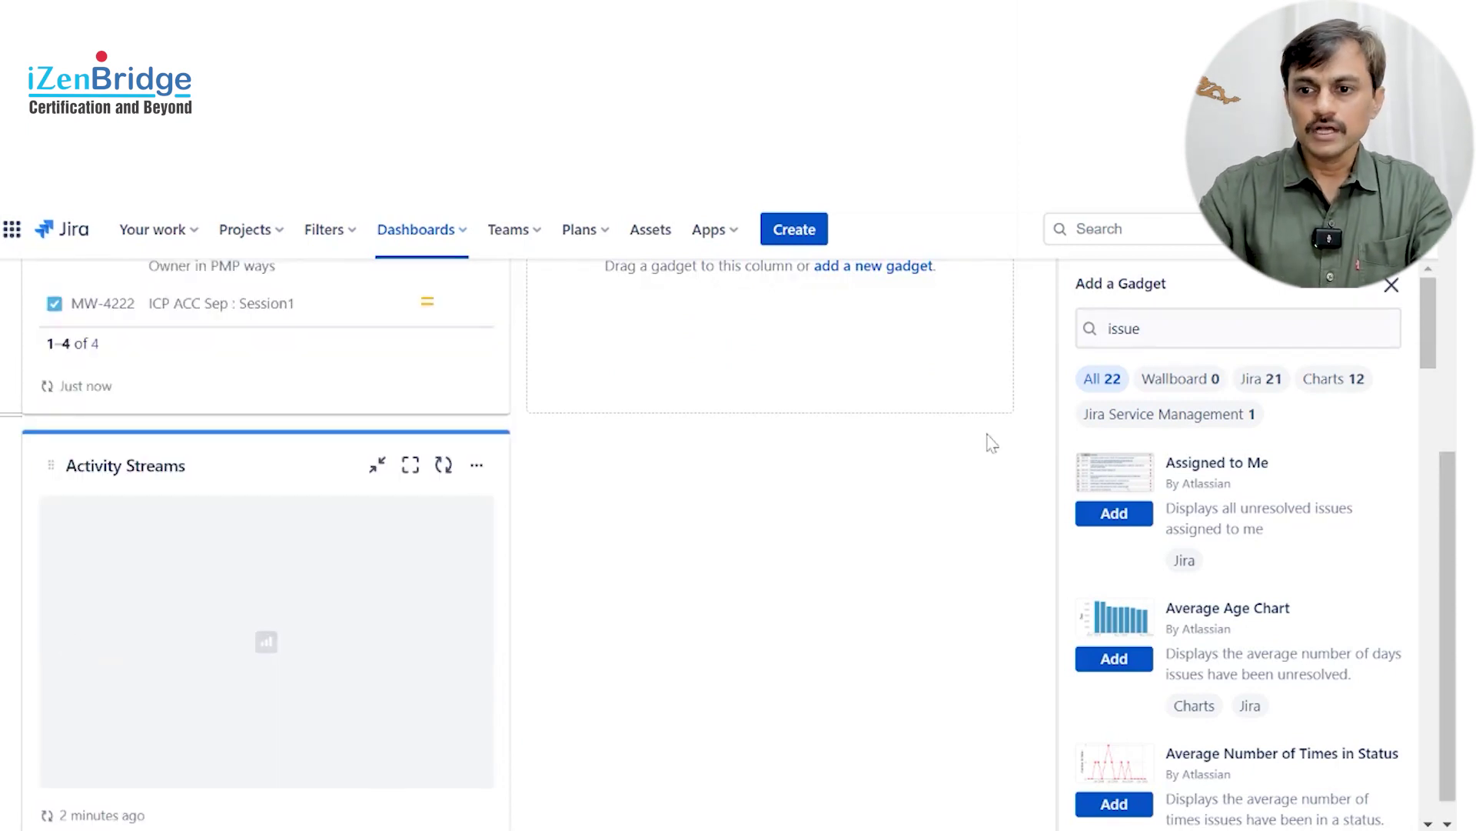
left_click_drag(1452, 460, 1452, 484)
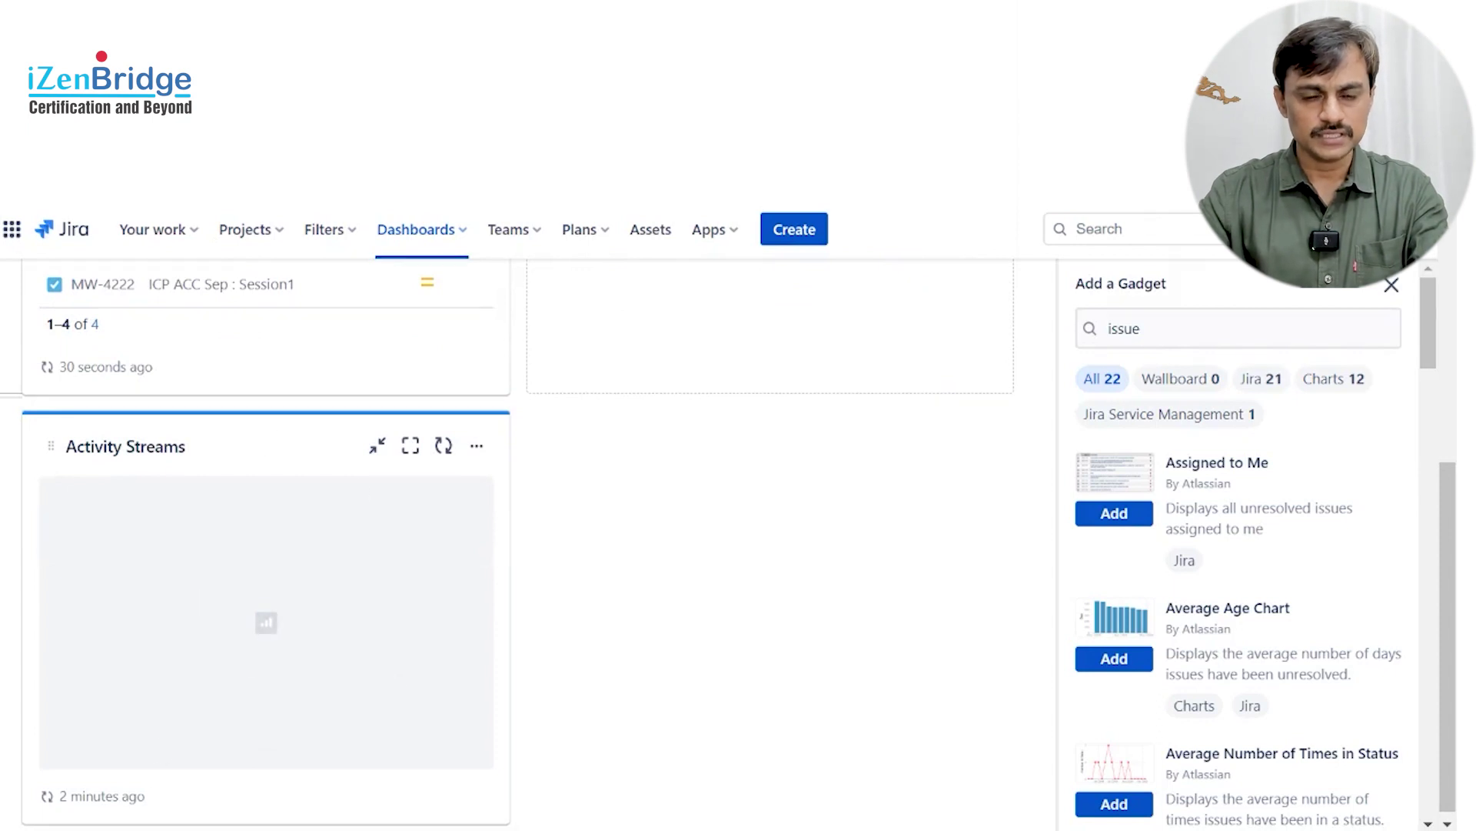
left_click_drag(1452, 485, 1451, 294)
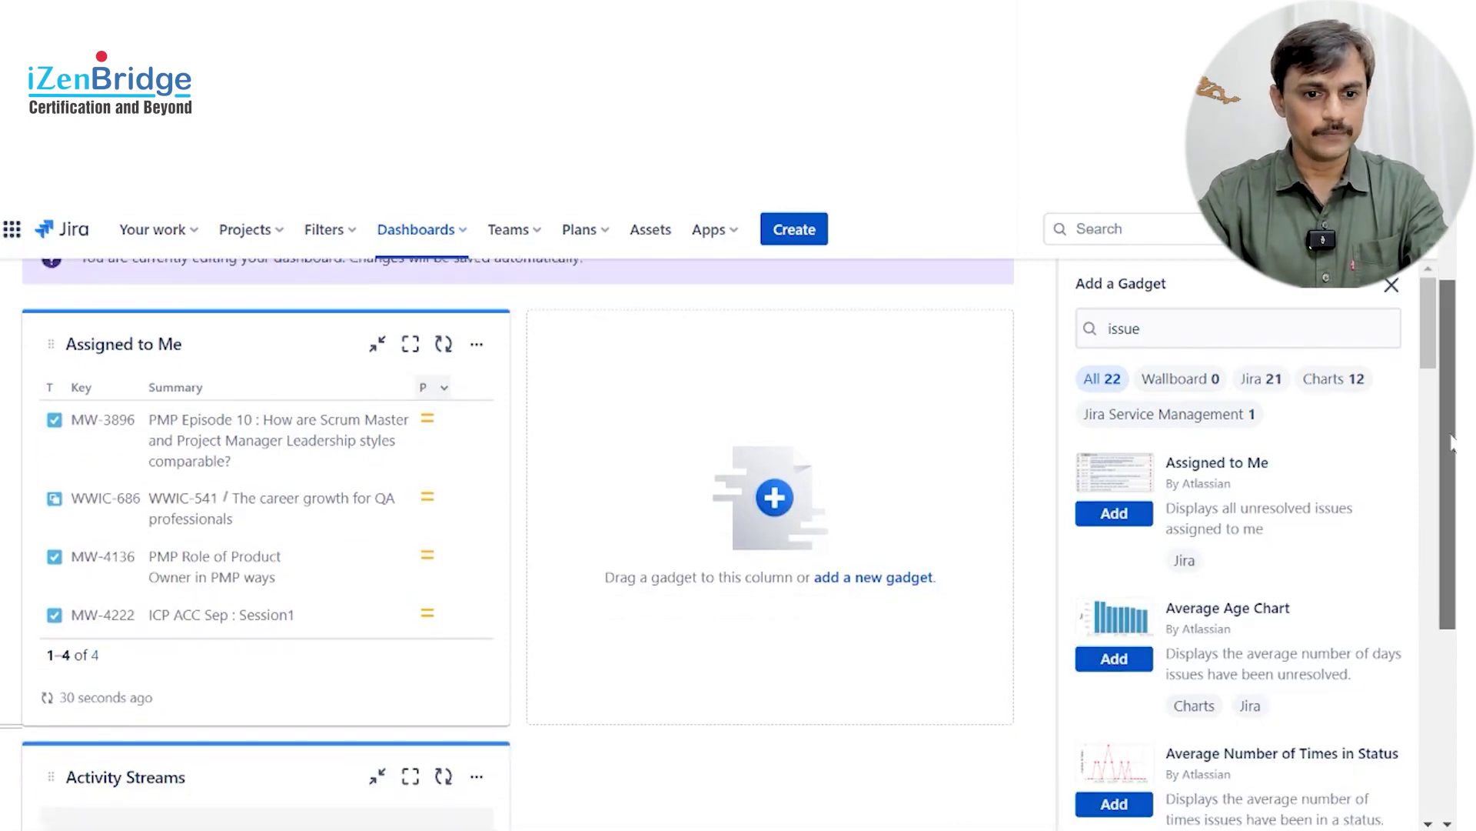
Step: Check the available options for the Activity Streams gadget, such as highlight color, configure, rename and delete
scroll(1441, 566, "down", 5)
left_click(477, 439)
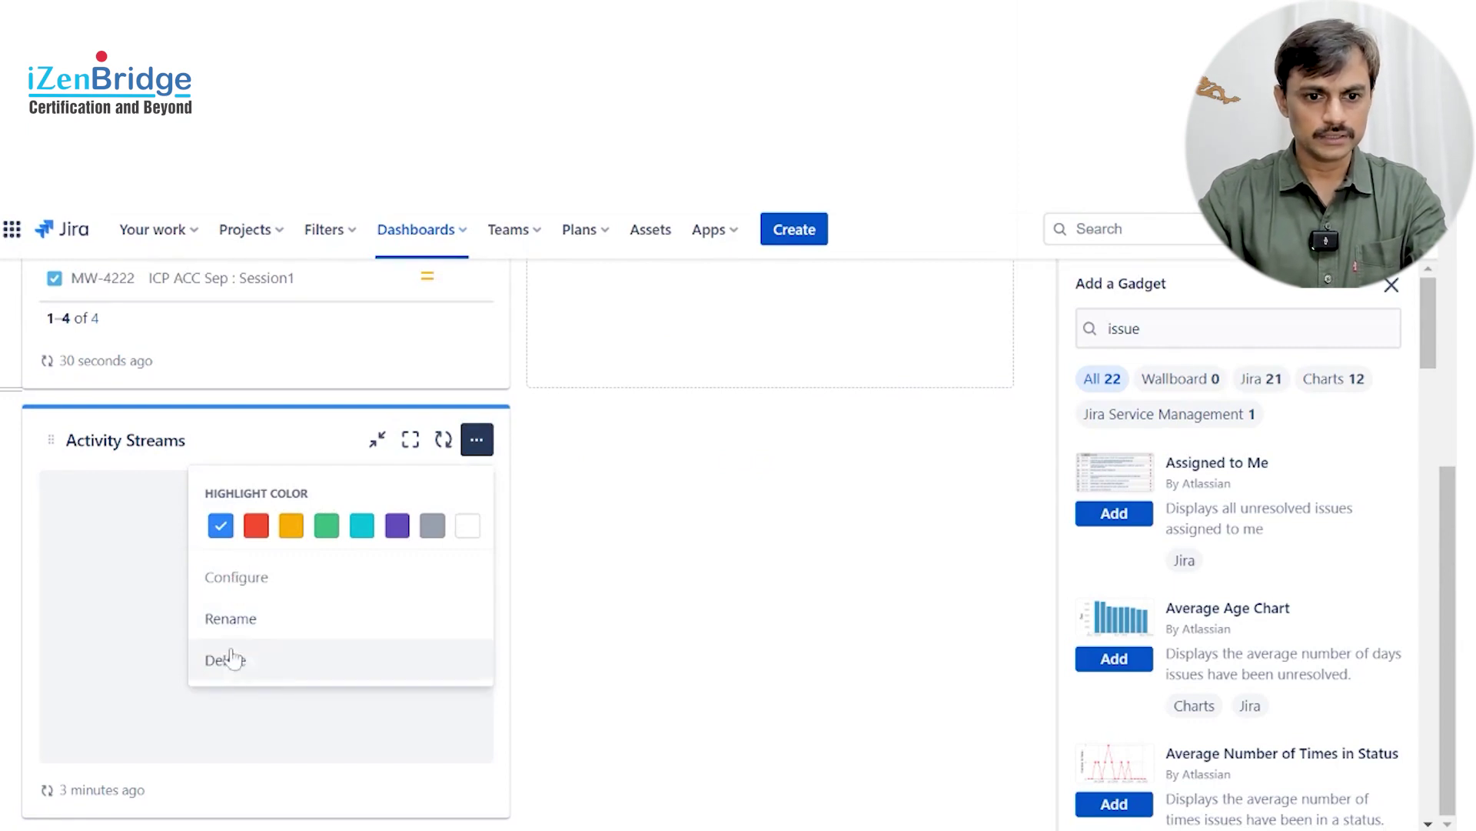
left_click(861, 599)
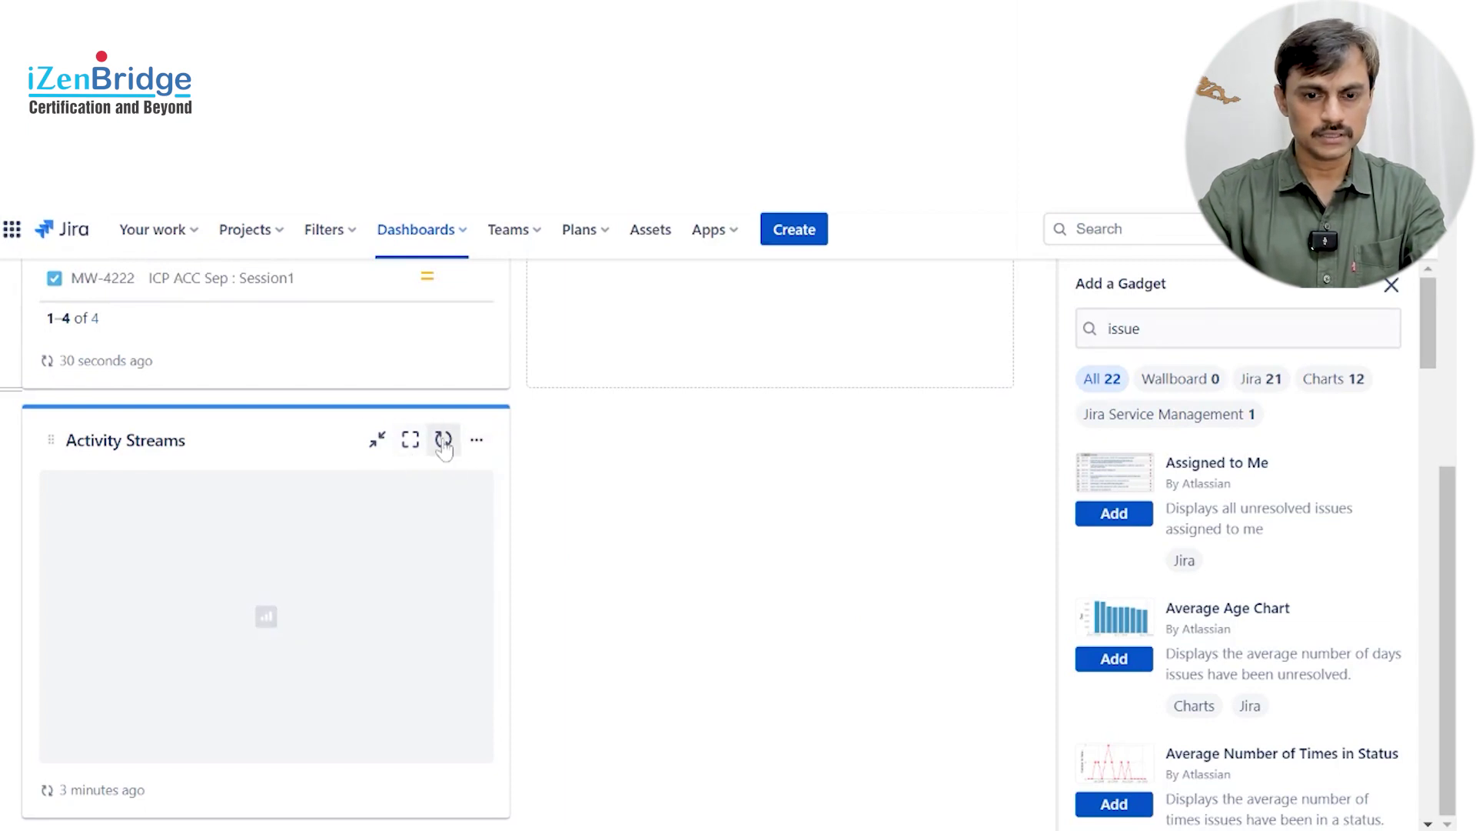
left_click(476, 442)
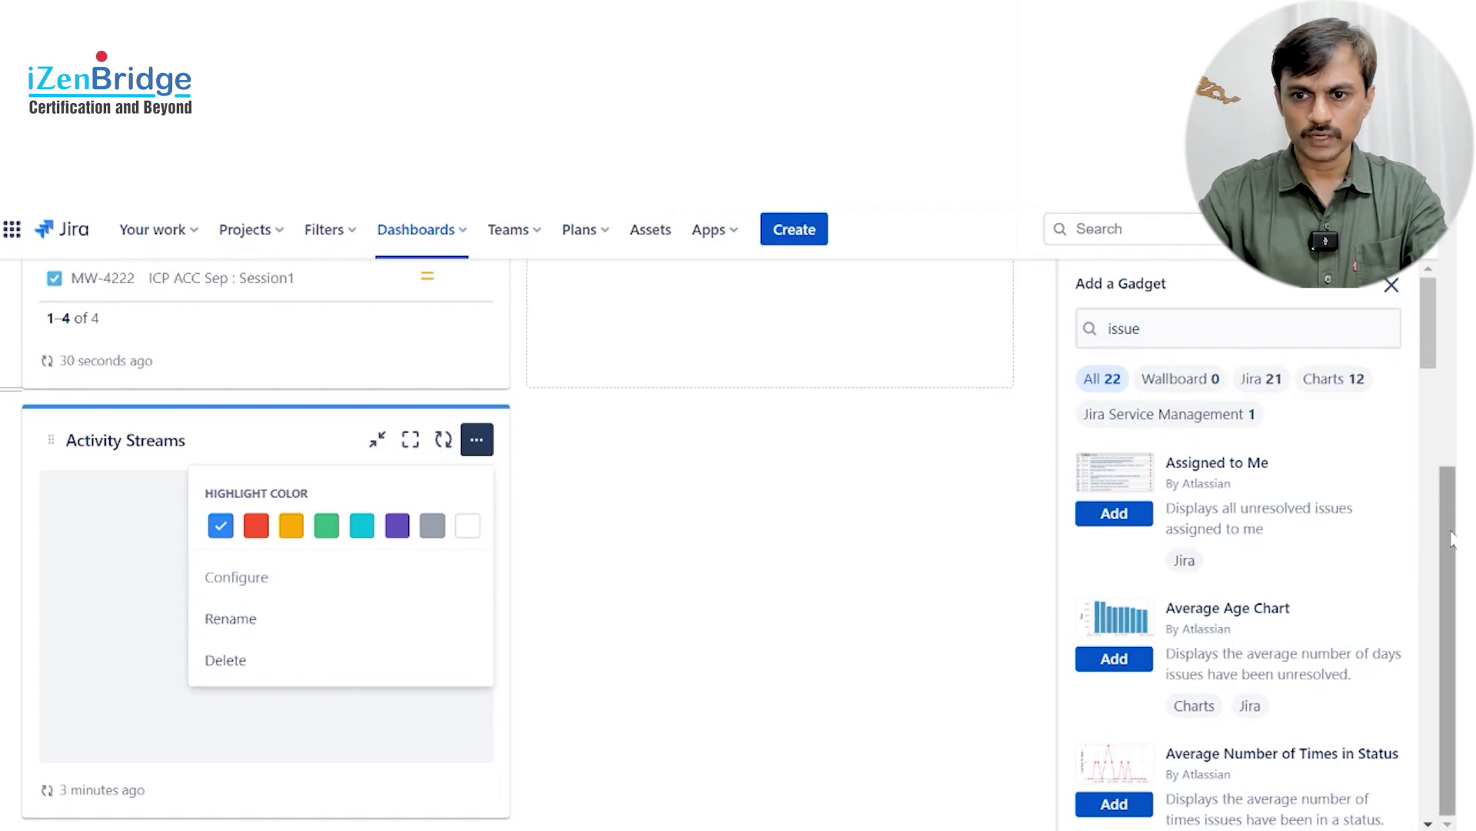
Step: Finish editing the dashboard, reopen it for editing and check the content of the Activity Streams gadget
scroll(1453, 538, "up", 3)
left_click(934, 302)
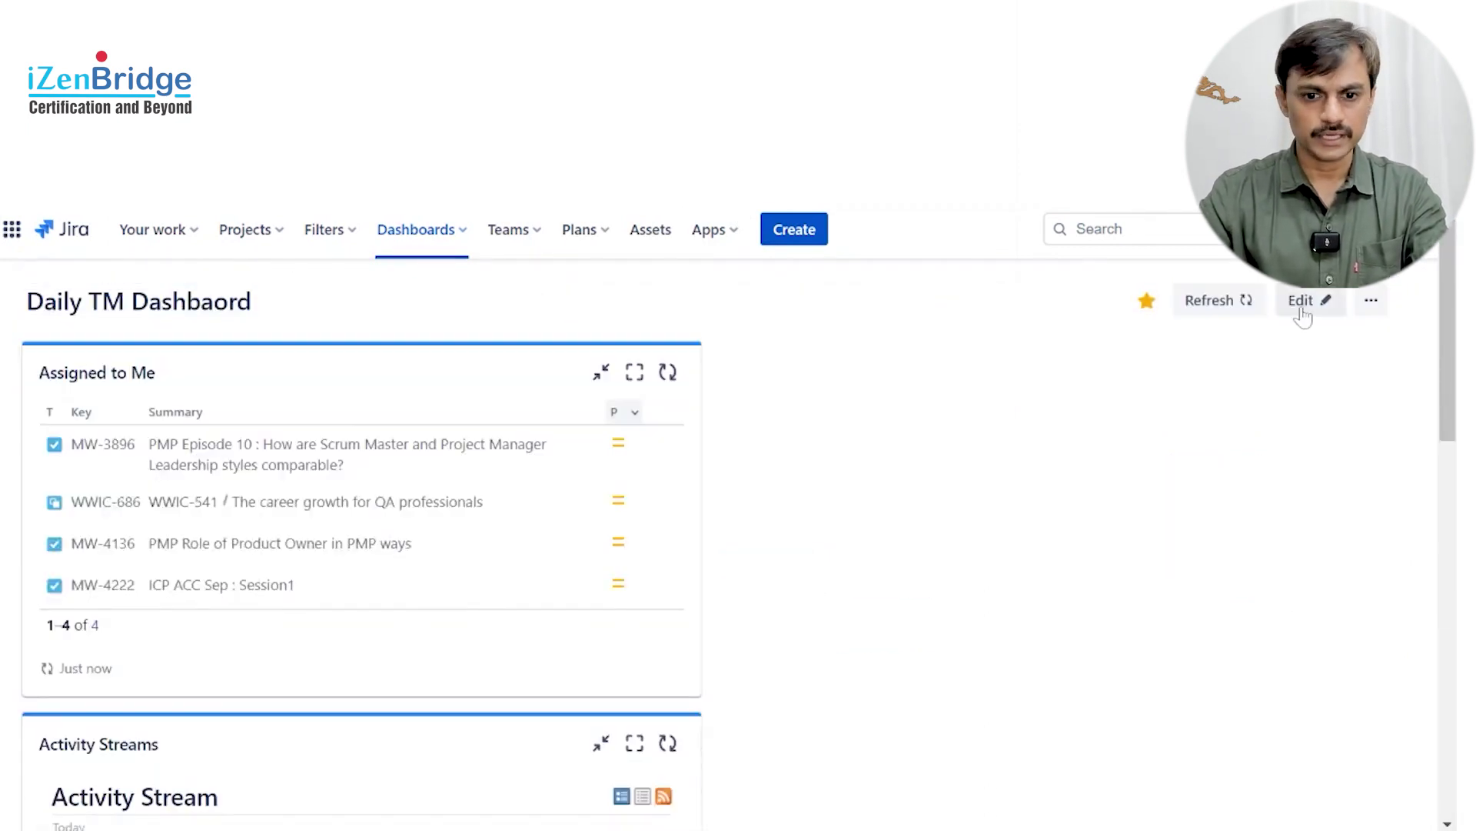
left_click(1302, 302)
scroll(538, 538, "down", 6)
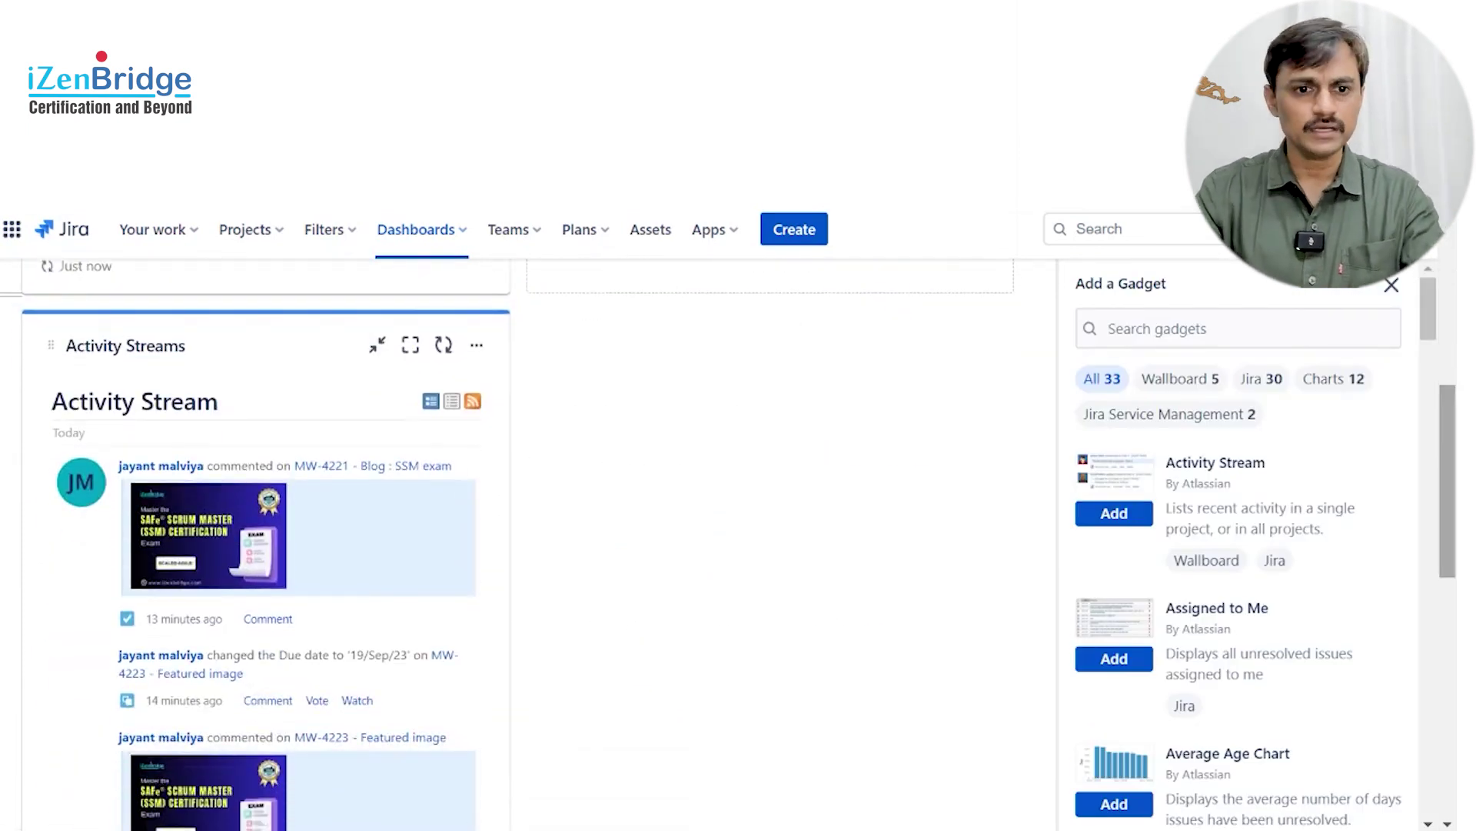
scroll(1431, 270, "up", 10)
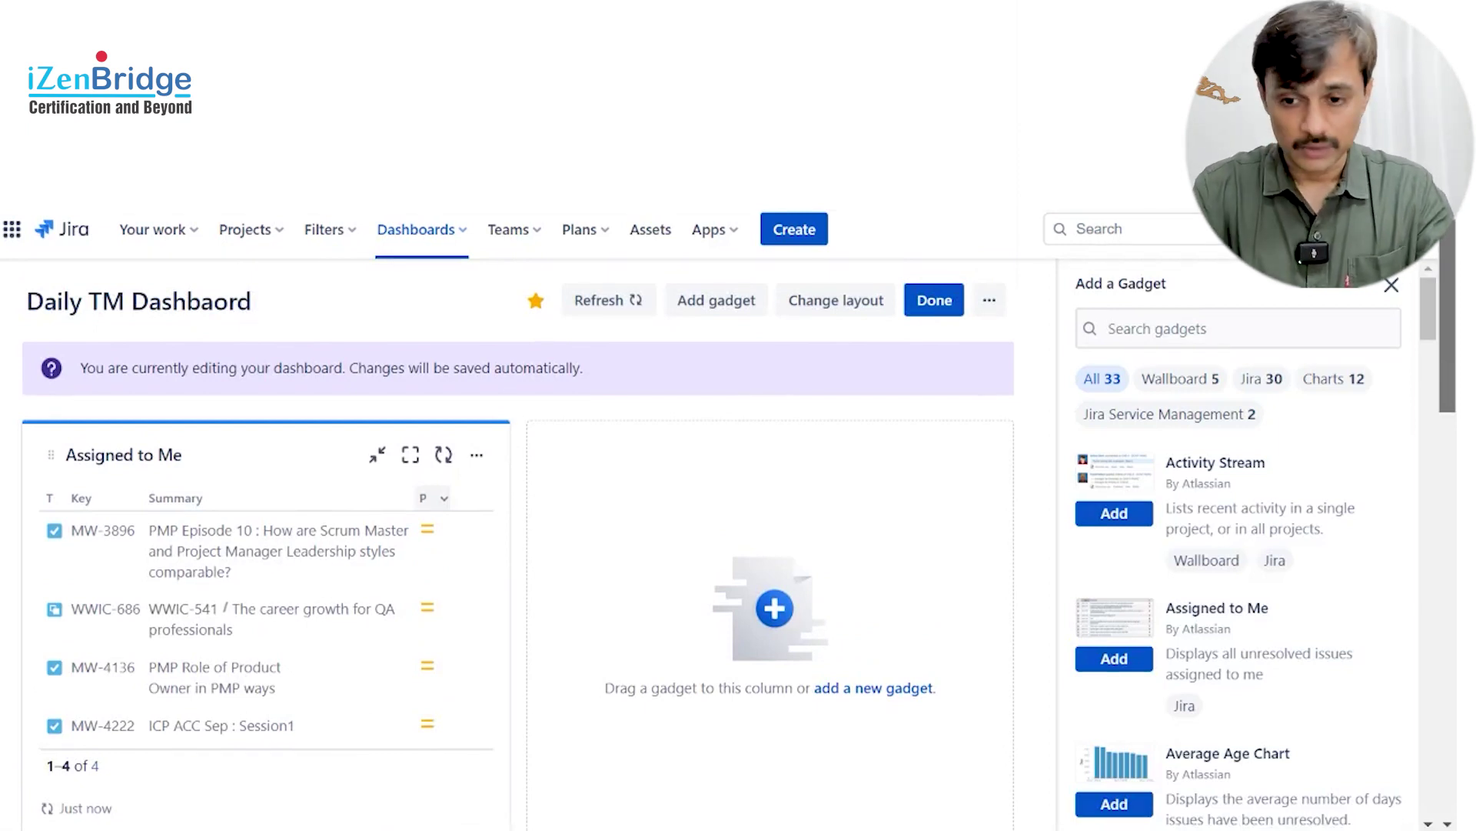
Step: Search the gadgets for "Filter" and look through the matching gadgets
scroll(1436, 352, "down", 2)
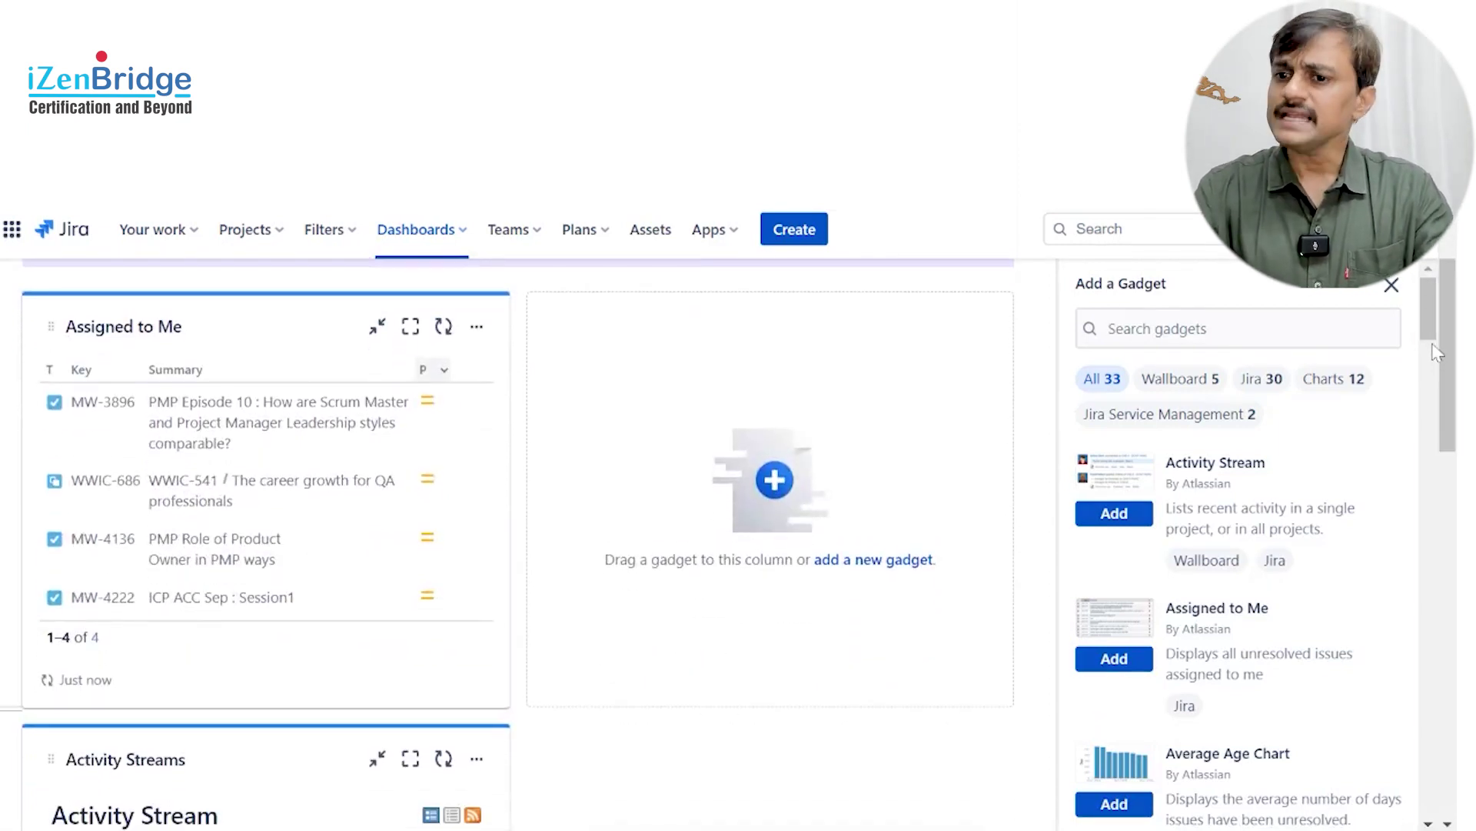
scroll(1426, 321, "down", 4)
scroll(1426, 322, "up", 4)
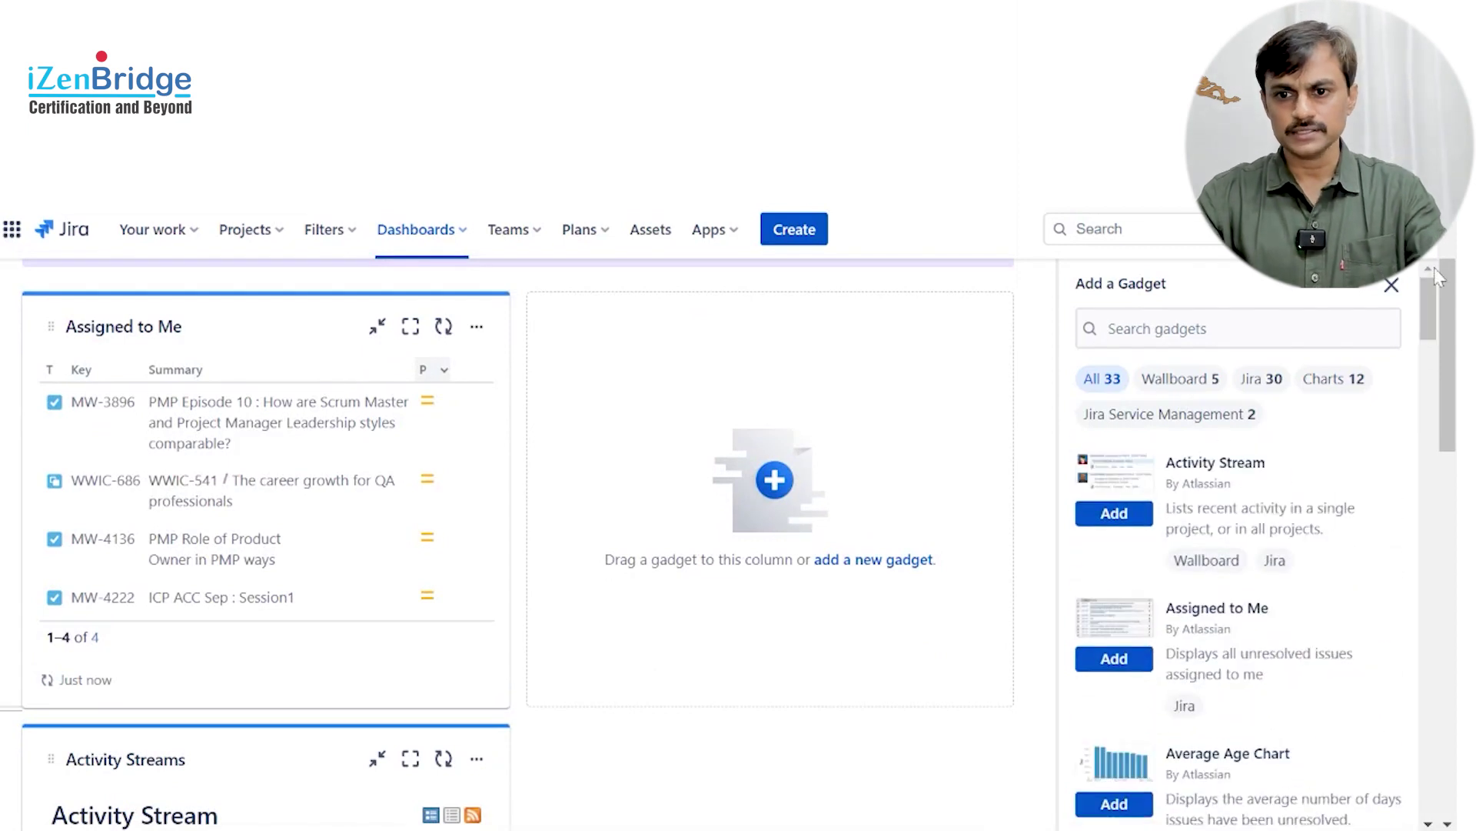
left_click(1238, 328)
type("Filte")
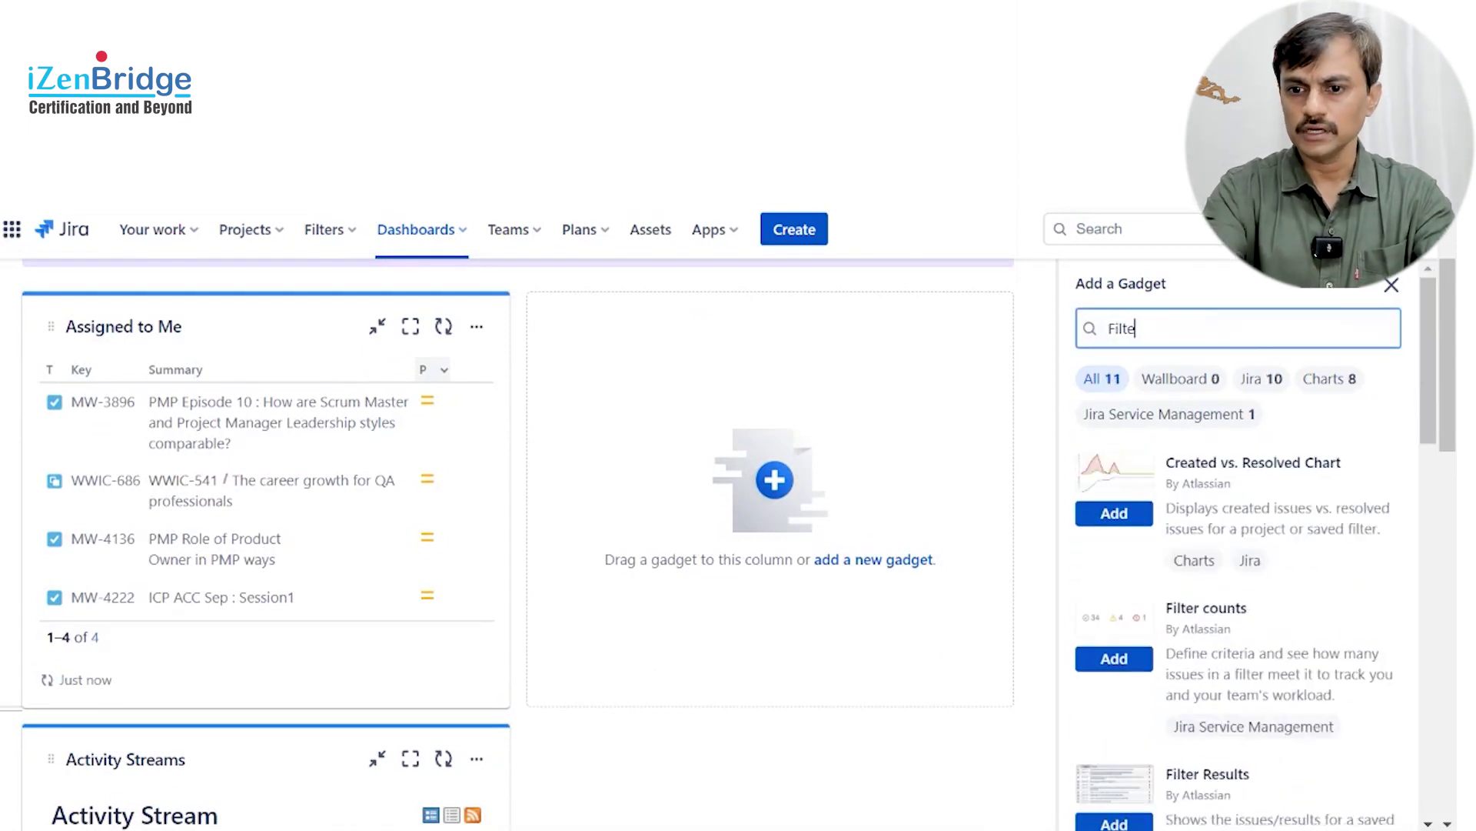
left_click(1440, 413)
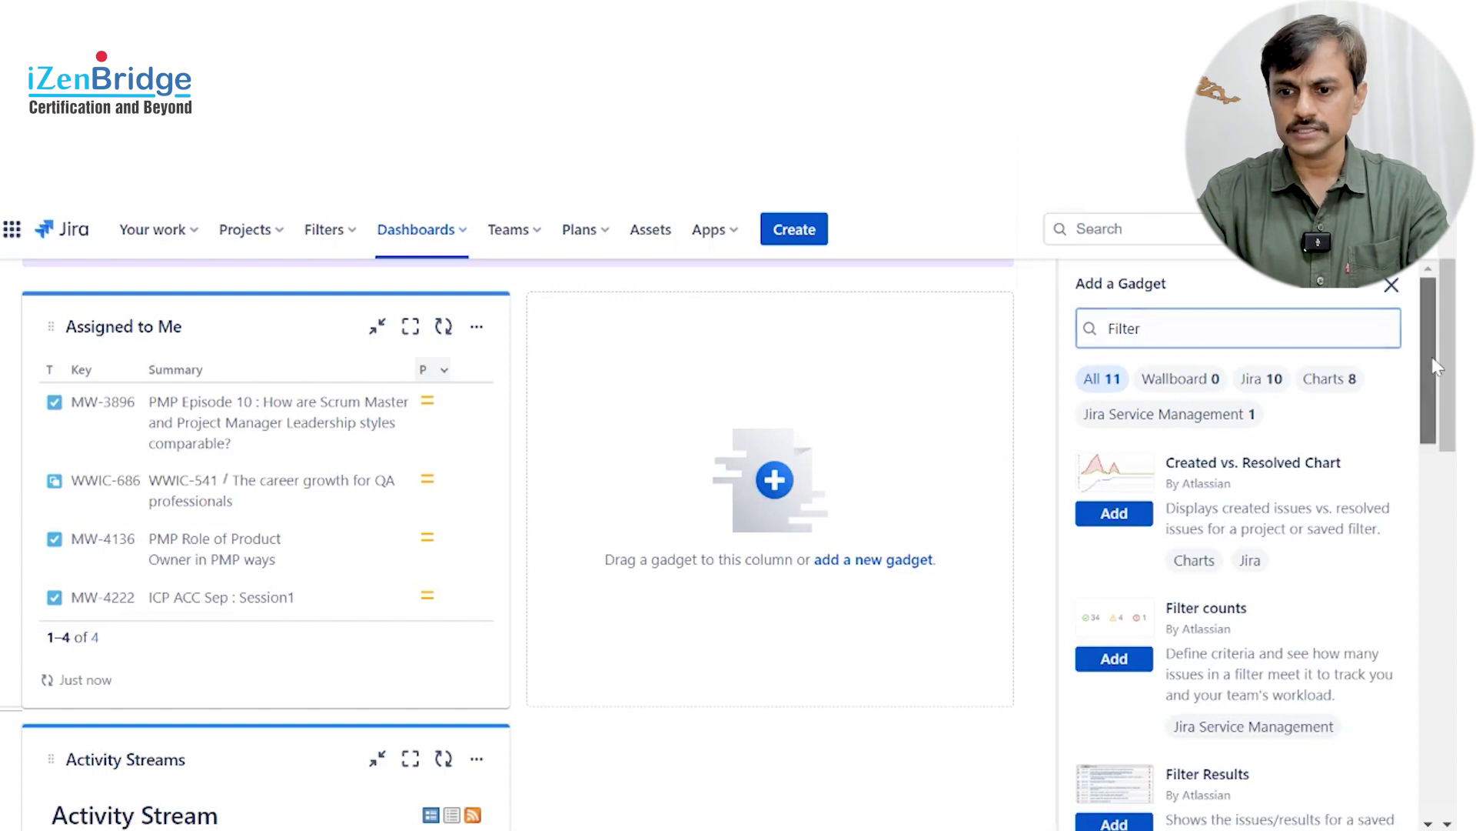
scroll(1439, 413, "down", 2)
scroll(1439, 412, "up", 2)
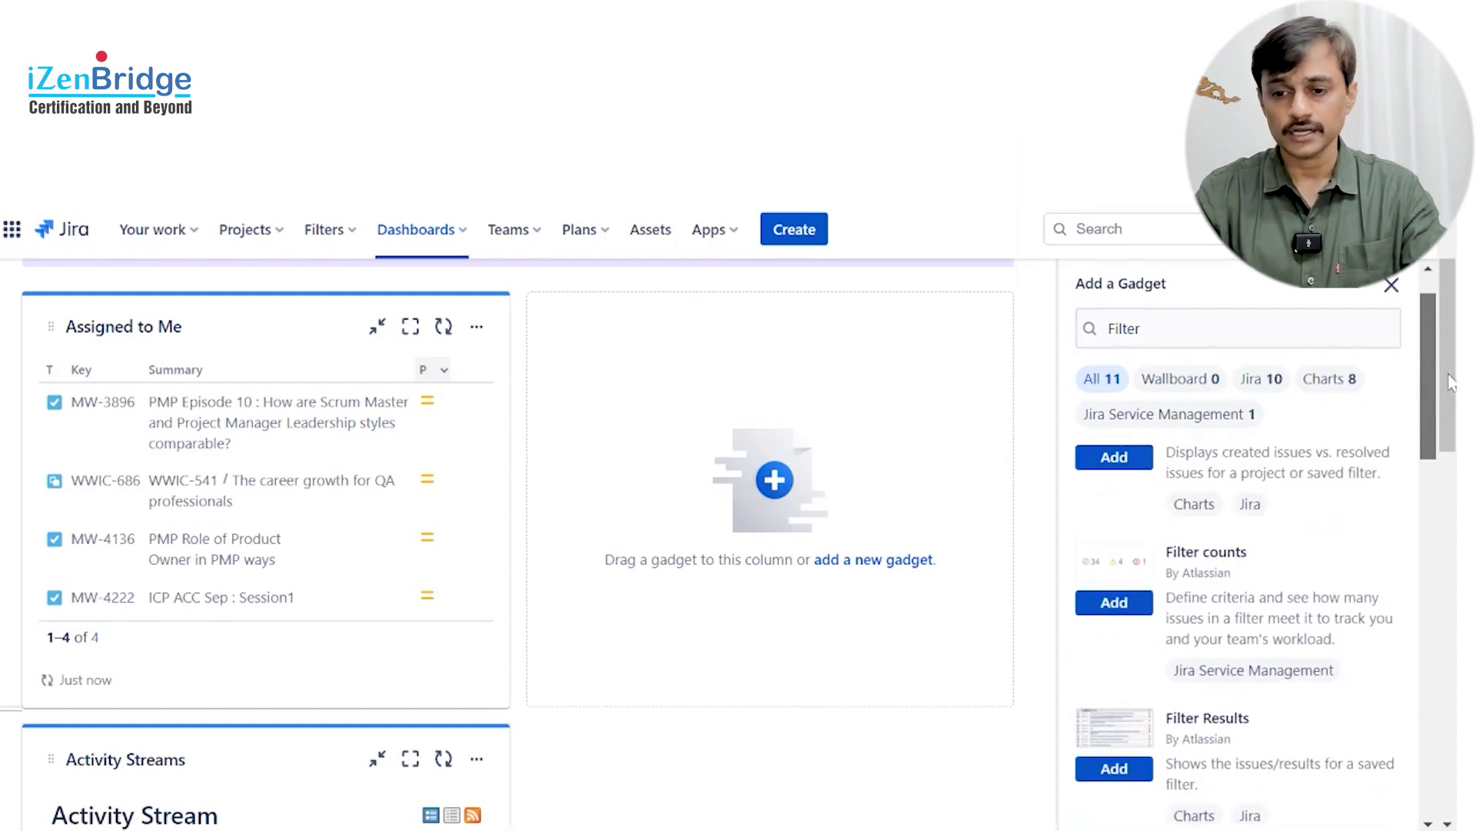
left_click(1137, 617)
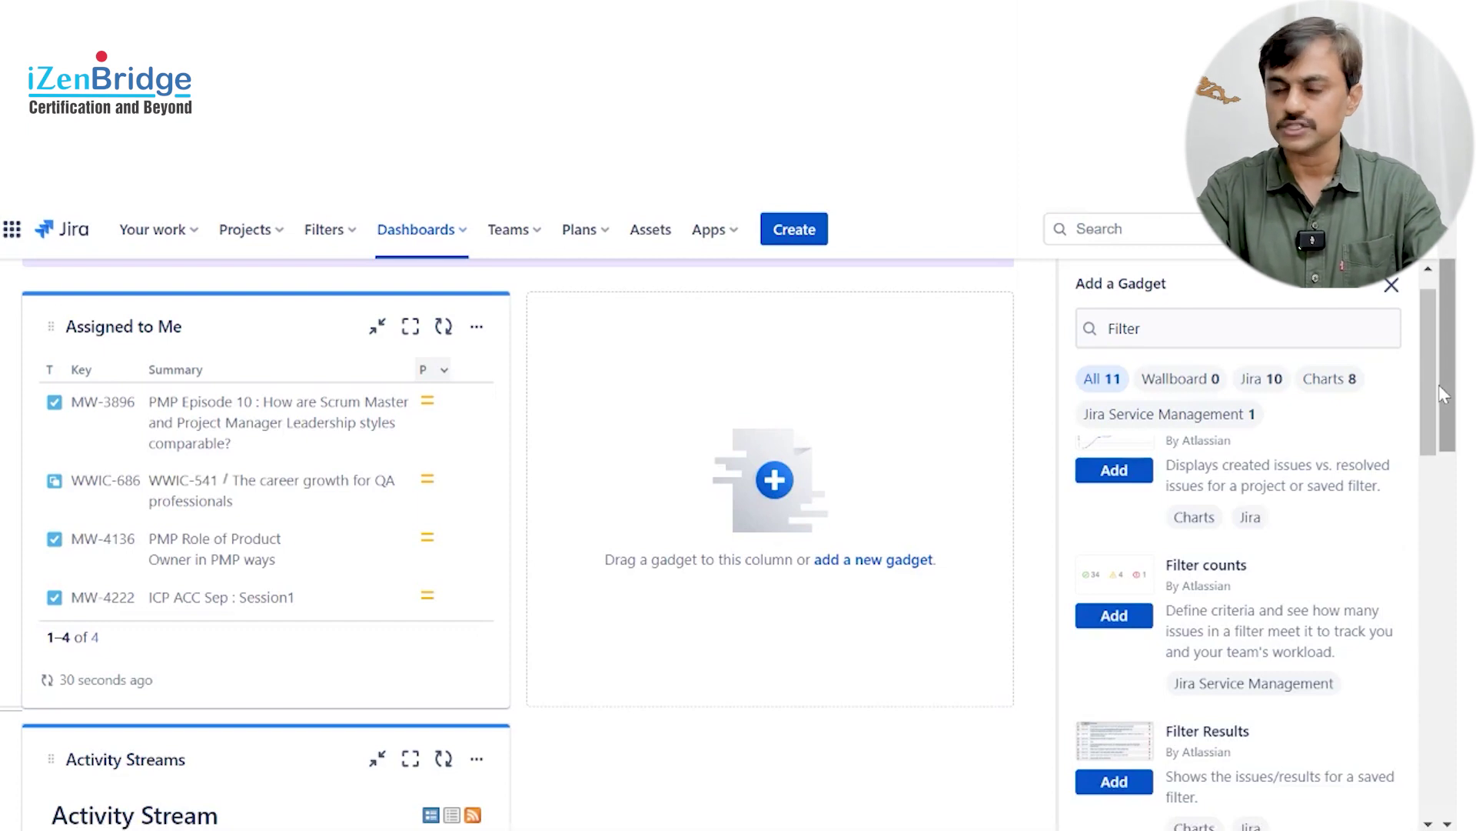
mouse_move(1427, 386)
left_mouse_down()
mouse_move(1419, 663)
mouse_move(1424, 380)
left_mouse_up()
Step: Search the gadgets for "sta" and add the Issue Statistics gadget to the dashboard
double_click(1125, 329)
type("a")
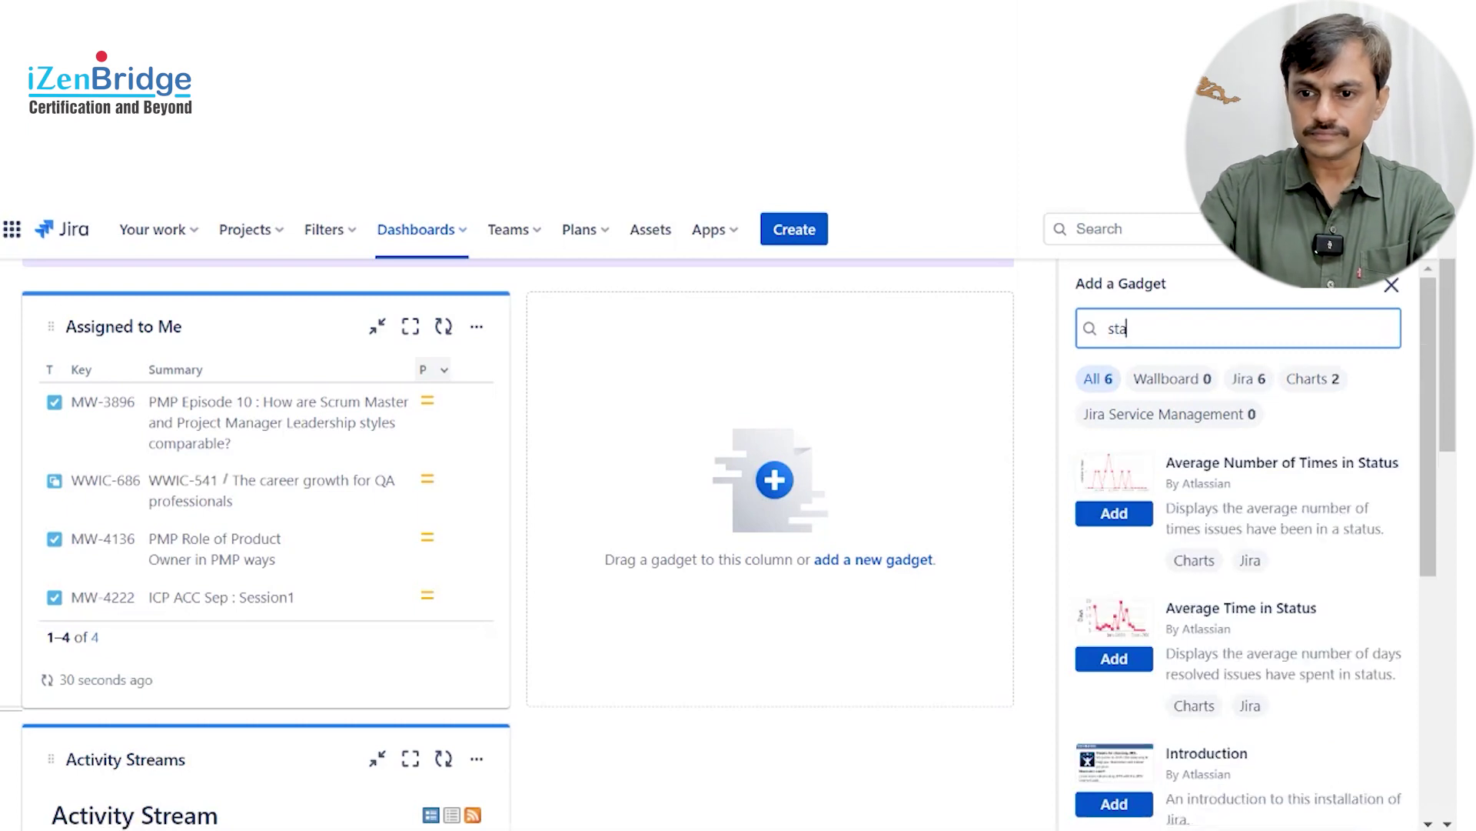
left_click_drag(1432, 368, 1431, 514)
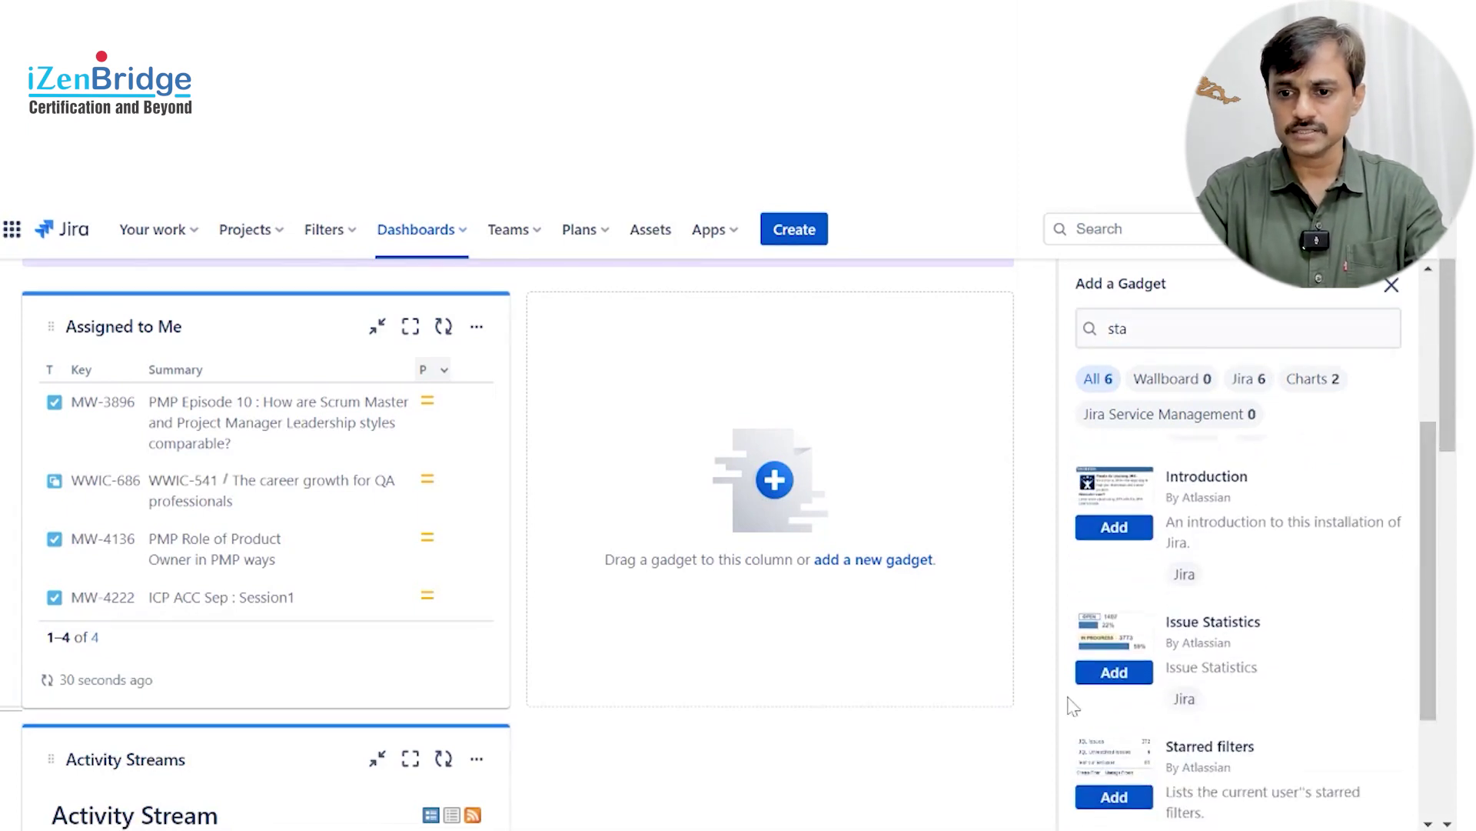
left_click(1115, 674)
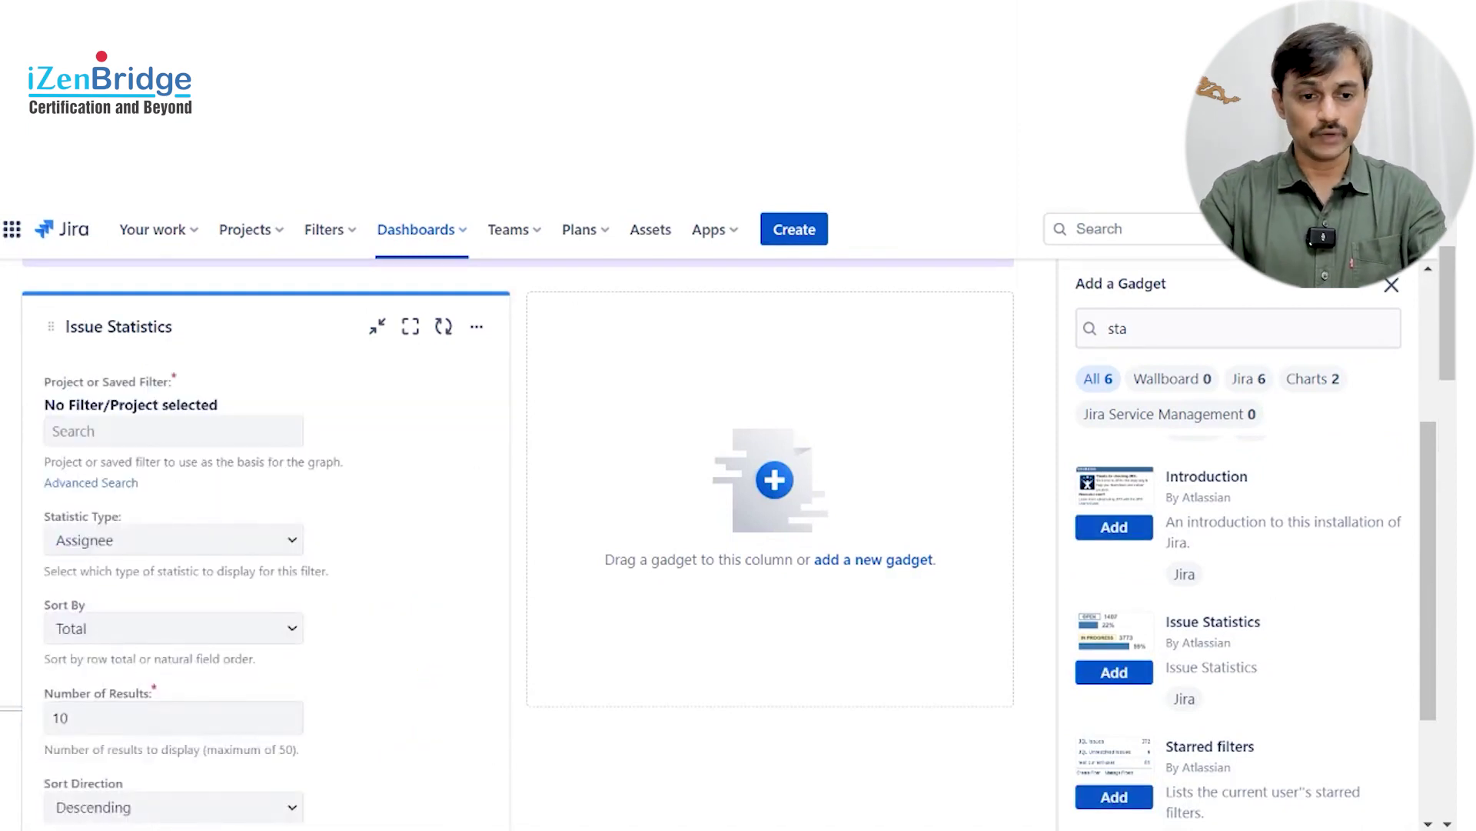
Step: Configure the Issue Statistics gadget with Creator as the statistic type and the My Tasks saved filter, and save it
left_click(215, 546)
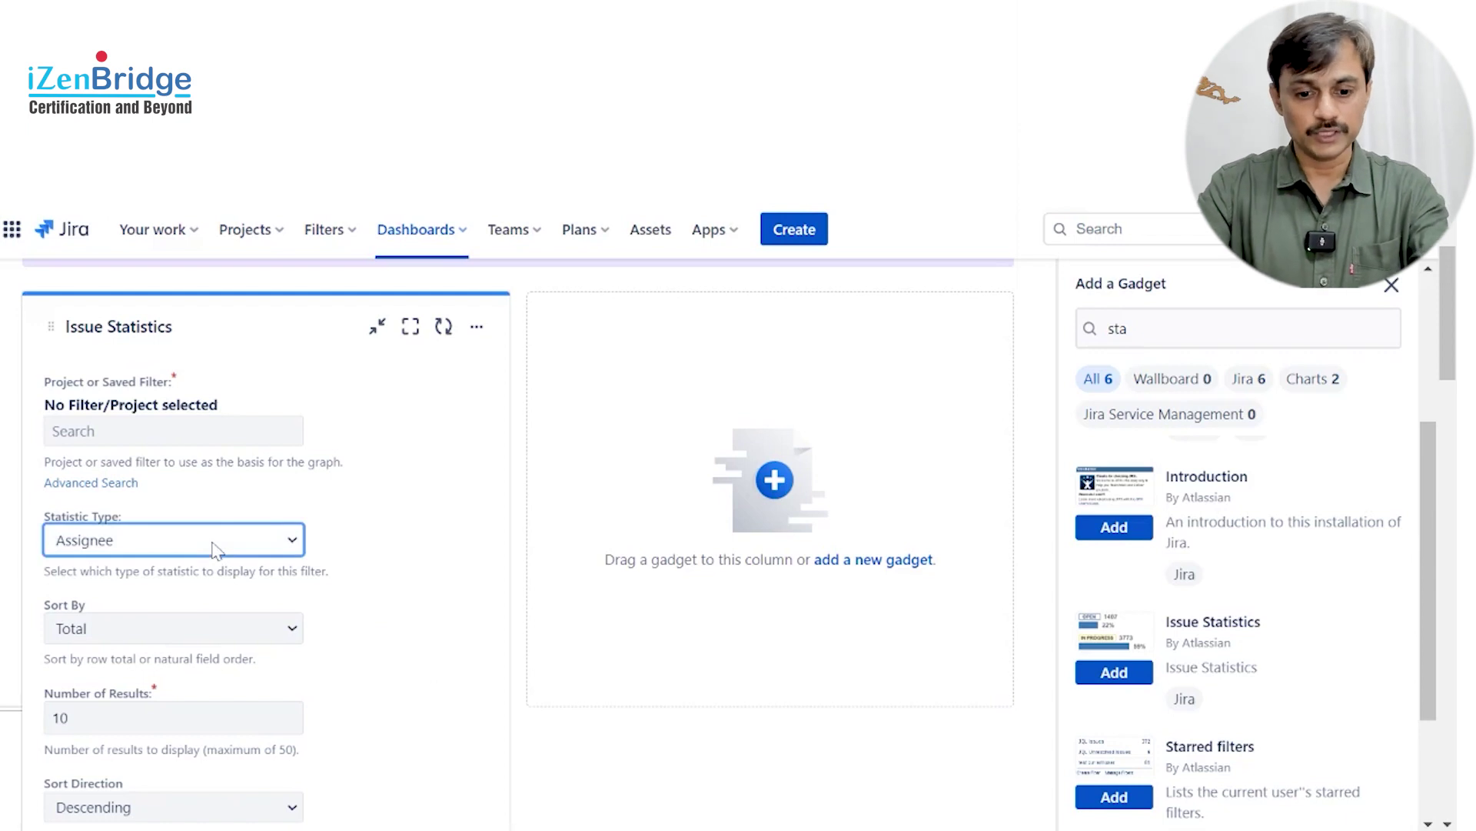
key("Down")
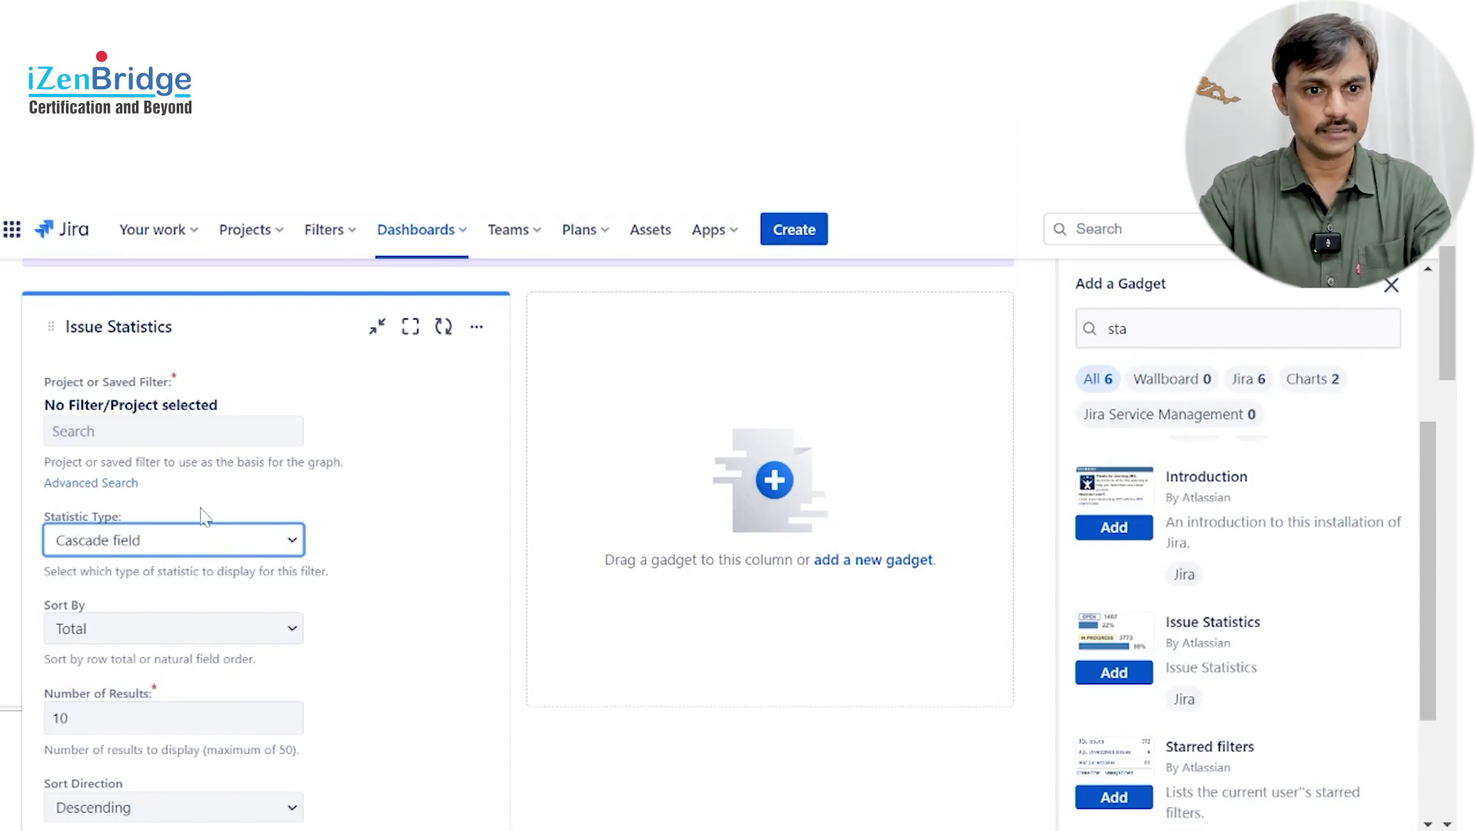
key("Down")
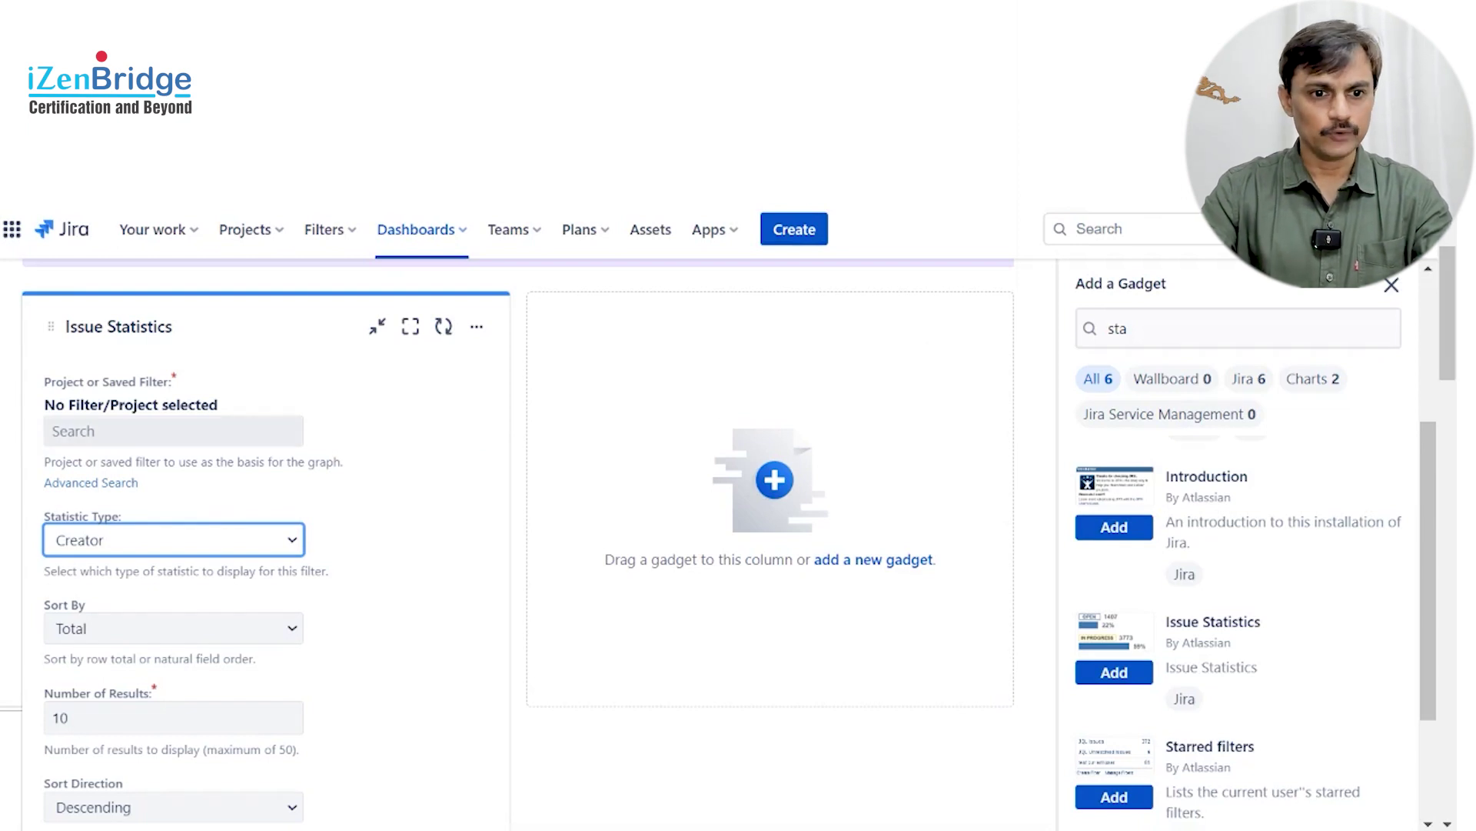
left_click(108, 485)
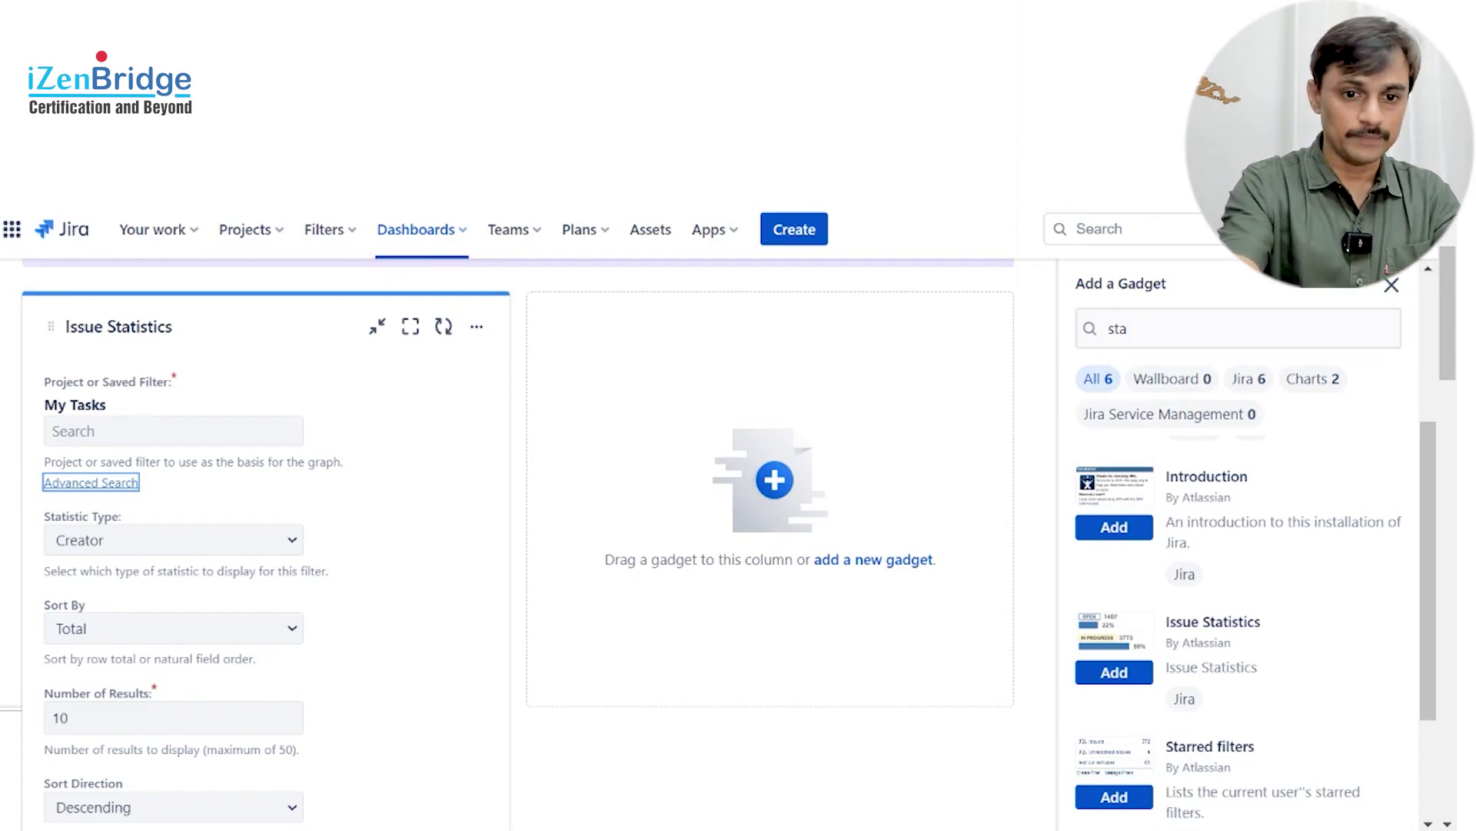
scroll(517, 538, "down", 5)
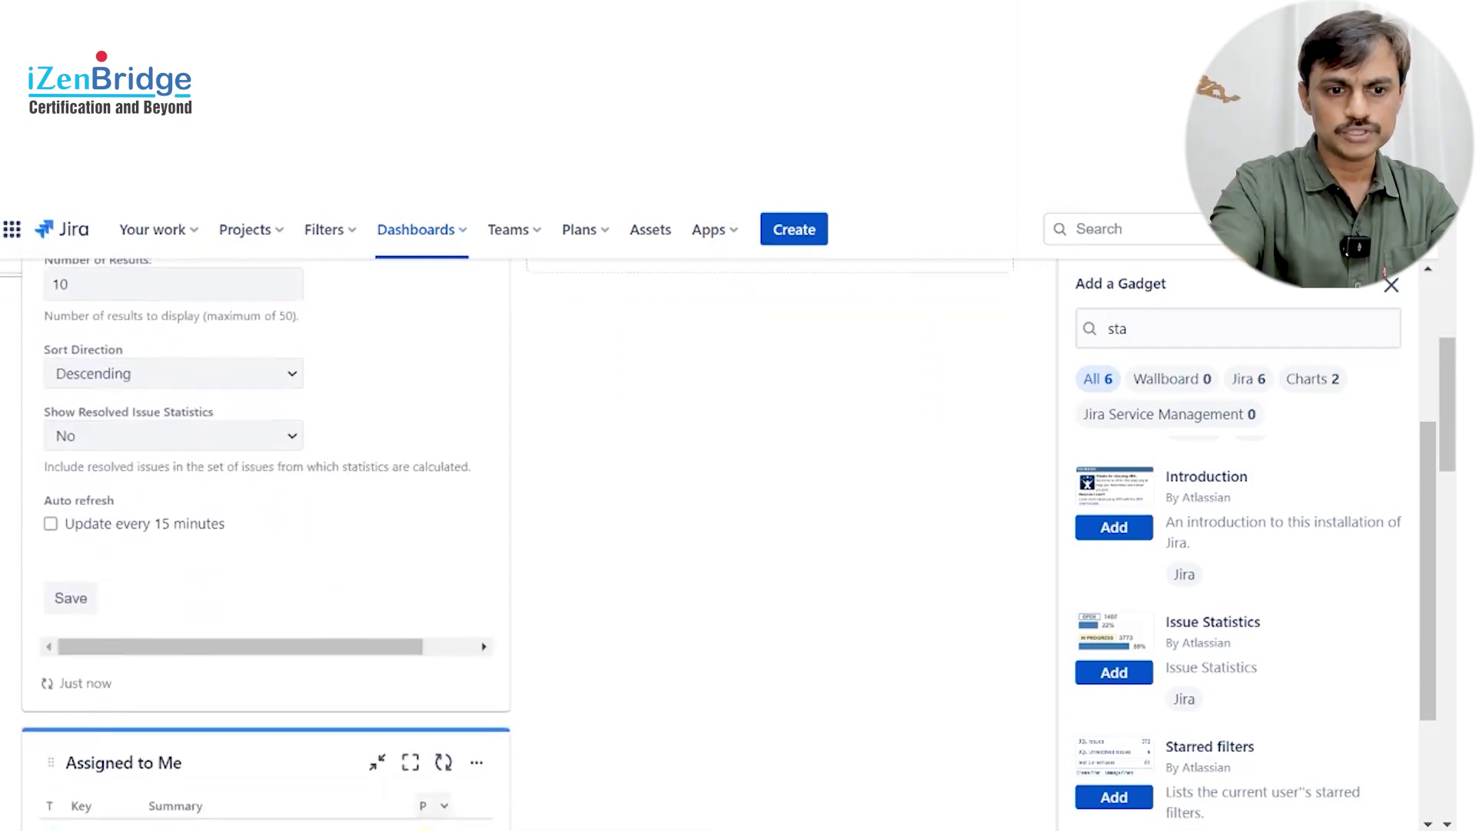
left_click(71, 594)
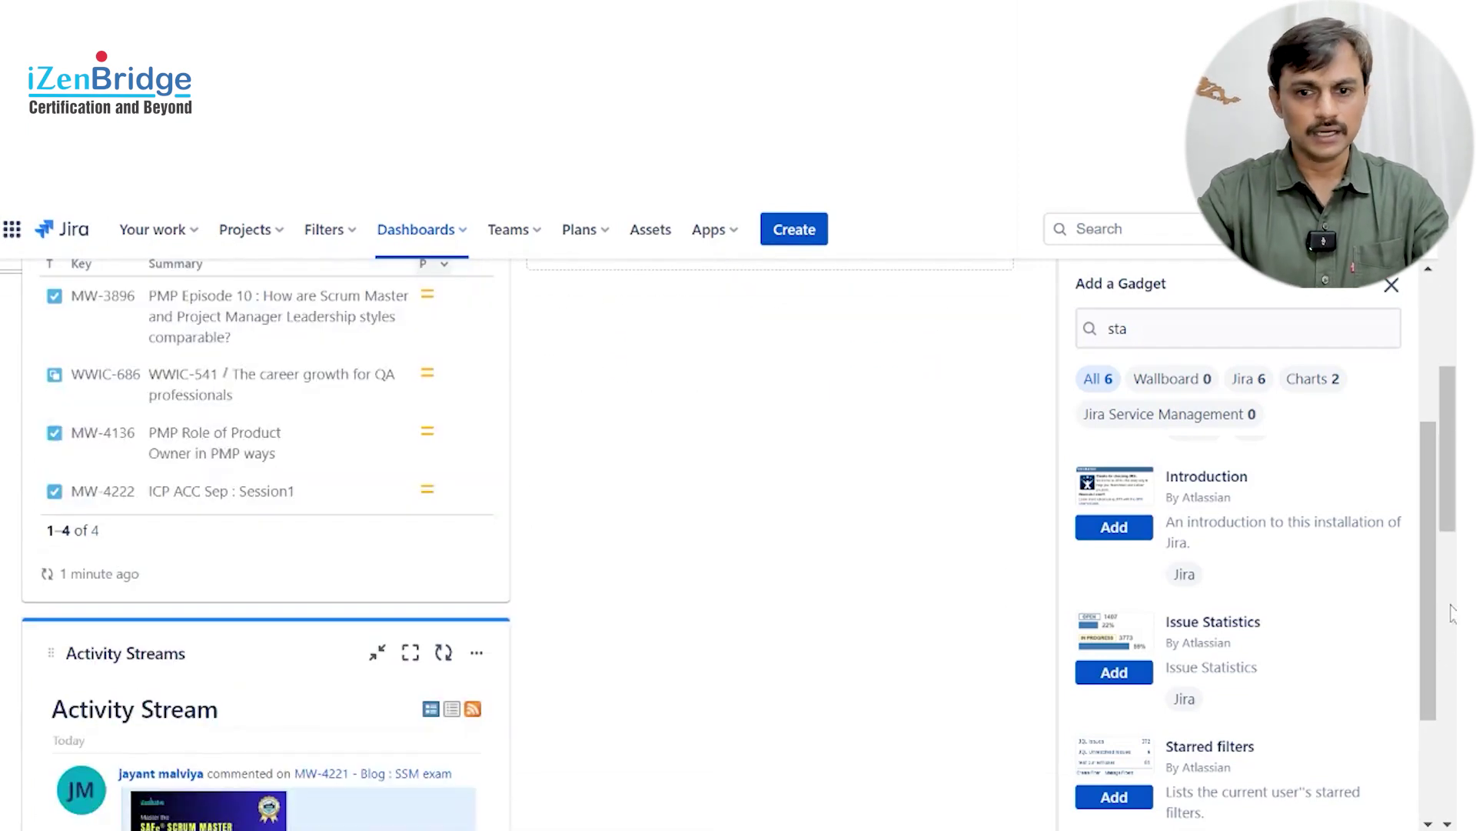
Step: Move the Issue Statistics gadget from the first column into the dashboard's empty second column
scroll(207, 569, "up", 6)
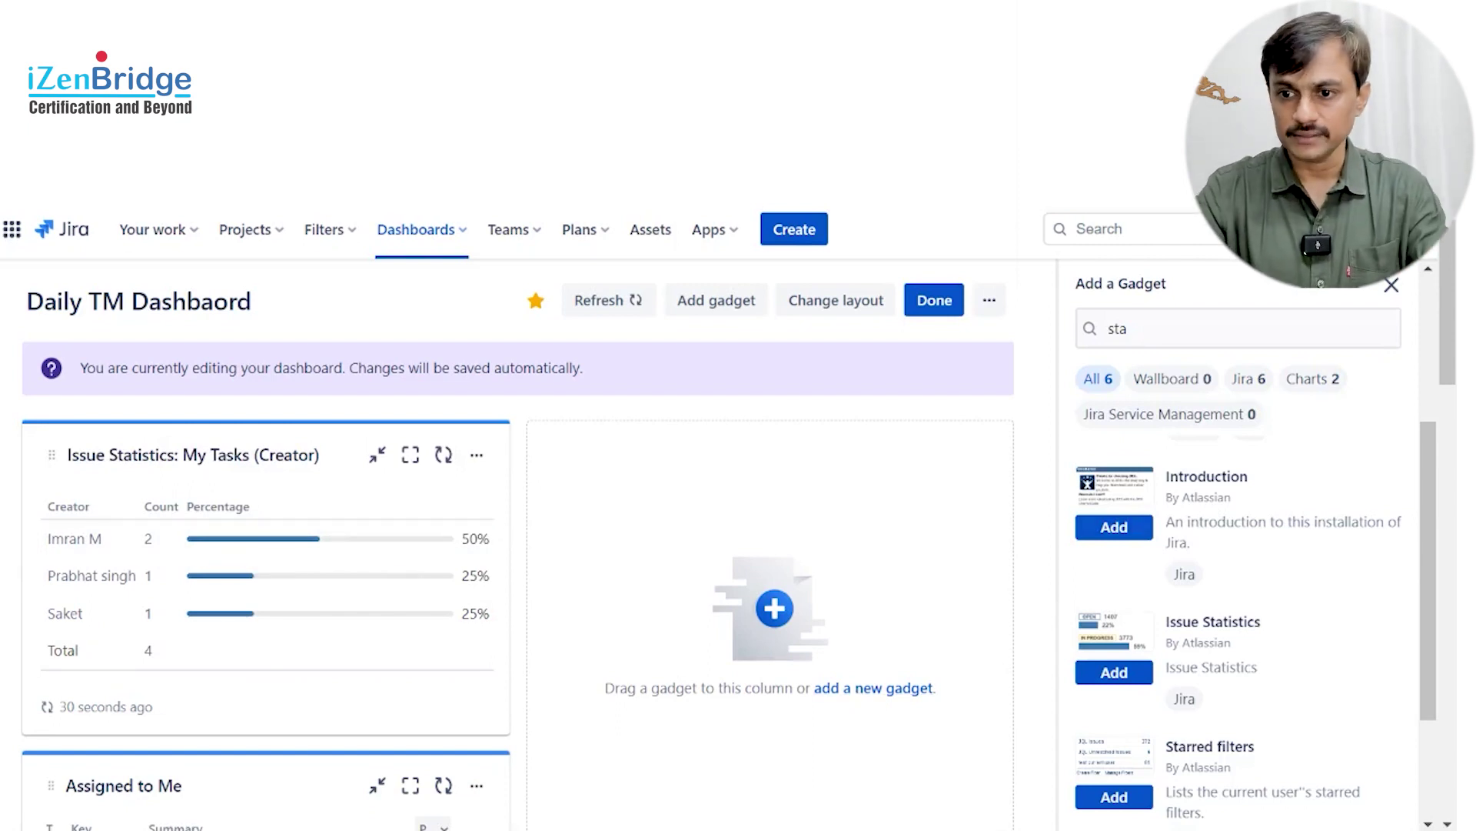
scroll(531, 330, "down", 2)
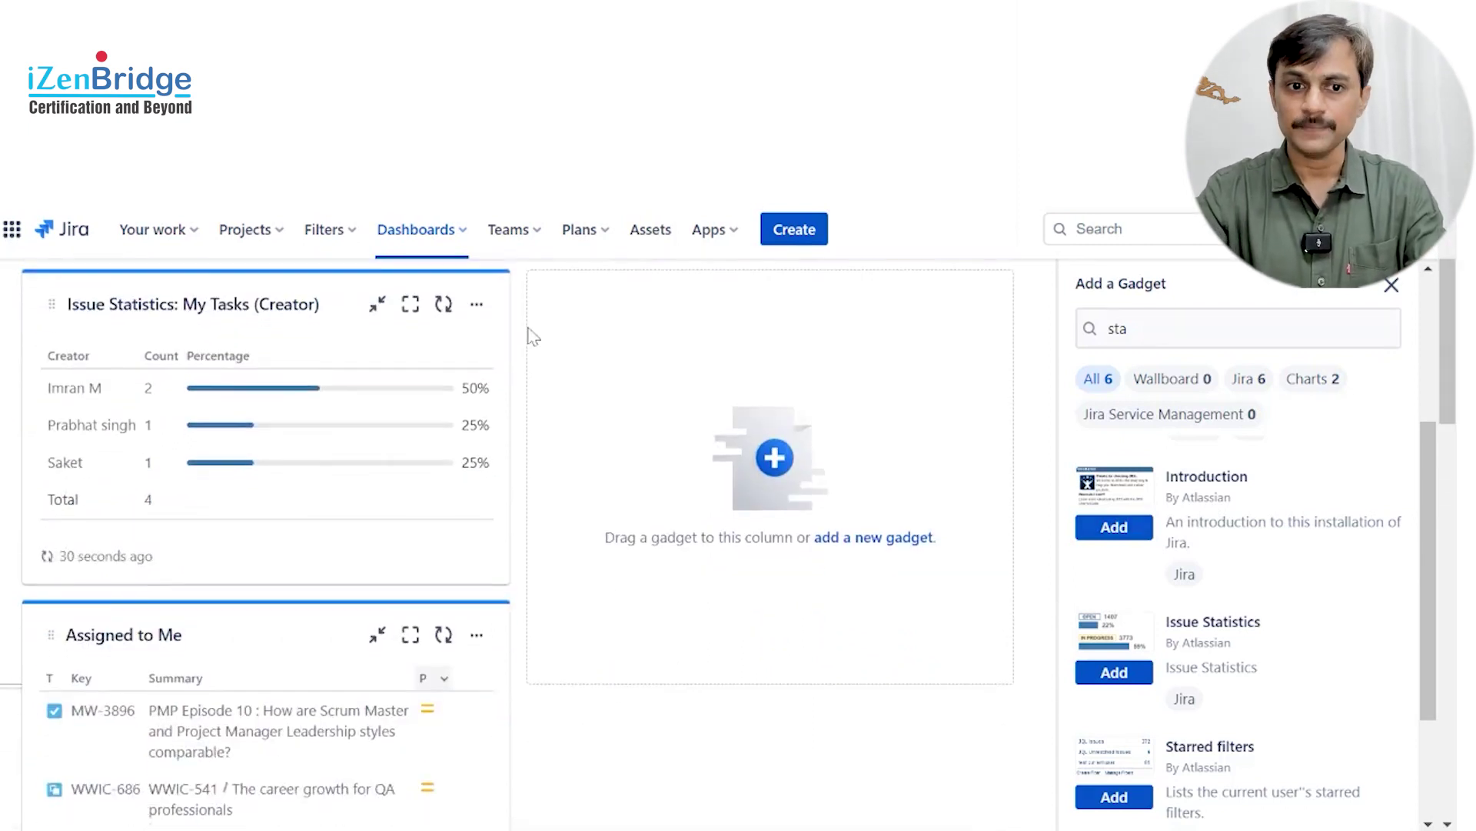
left_click_drag(292, 306, 790, 305)
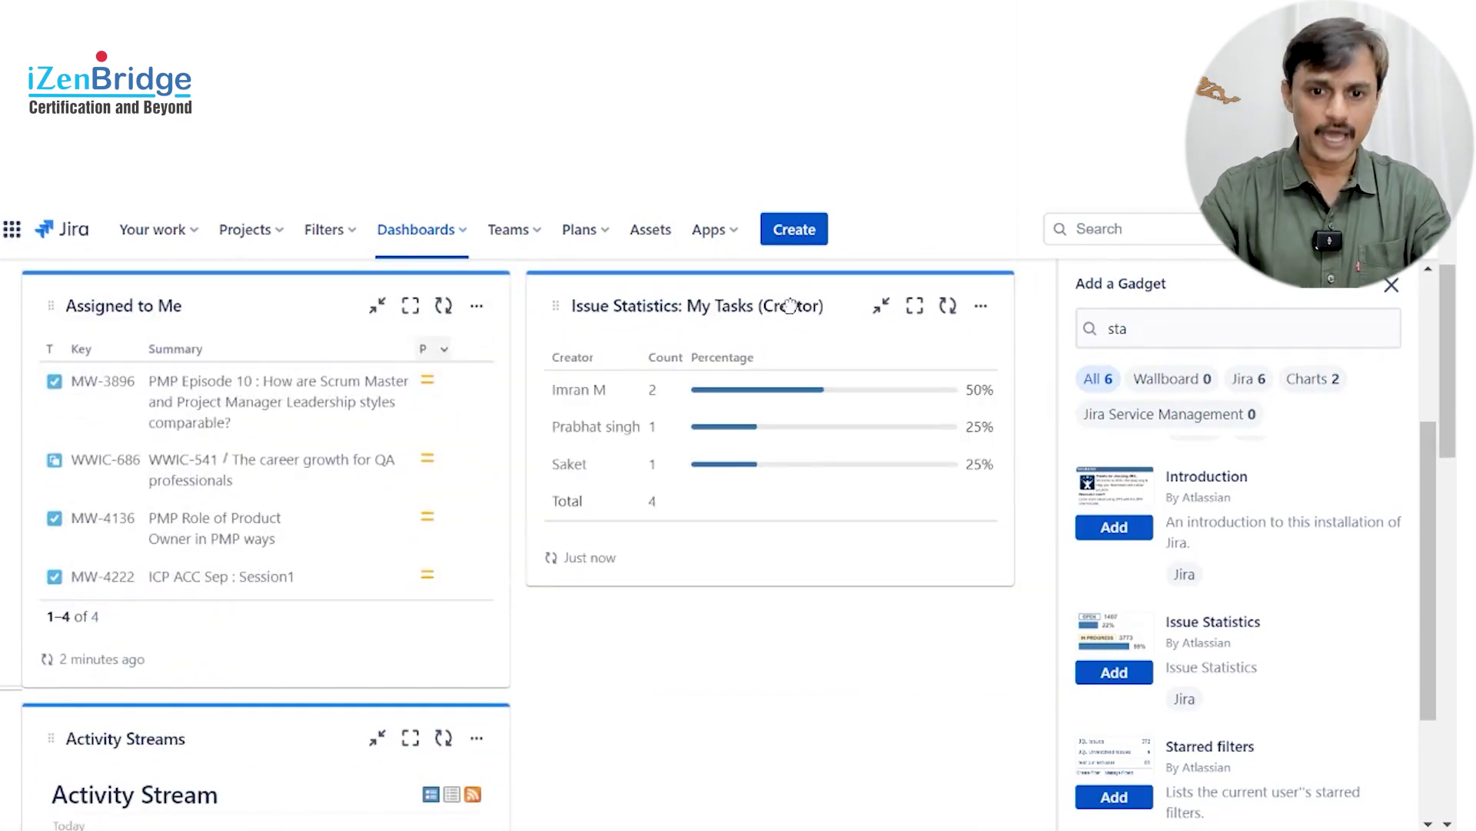
Step: Review the dashboard's Assigned to Me, Issue Statistics and Activity Streams gadgets in their two-column arrangement
scroll(1449, 376, "down", 1)
scroll(1446, 350, "down", 1)
scroll(1445, 350, "up", 4)
scroll(1446, 350, "down", 2)
scroll(1446, 350, "up", 1)
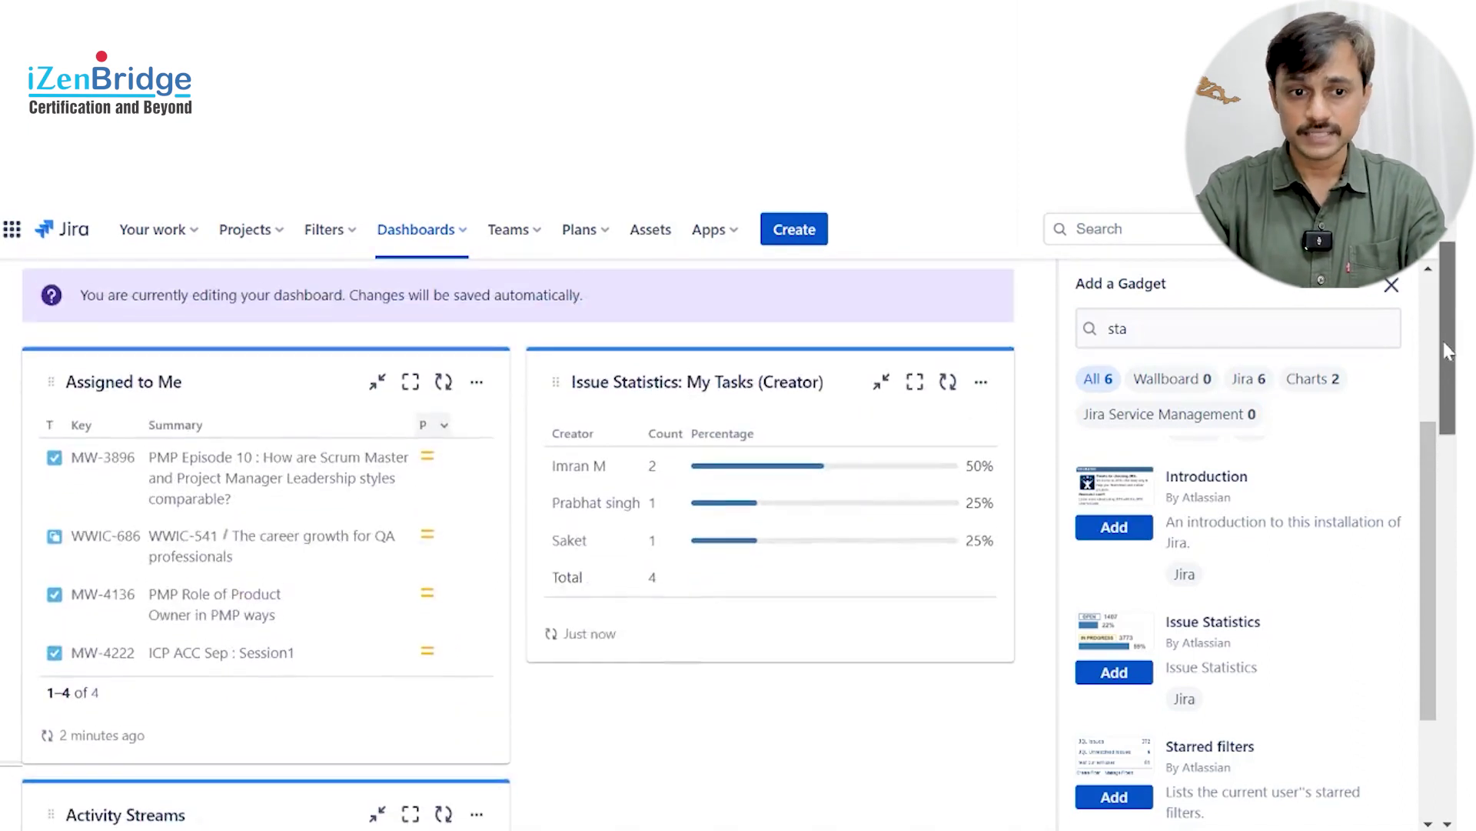
scroll(1445, 350, "down", 2)
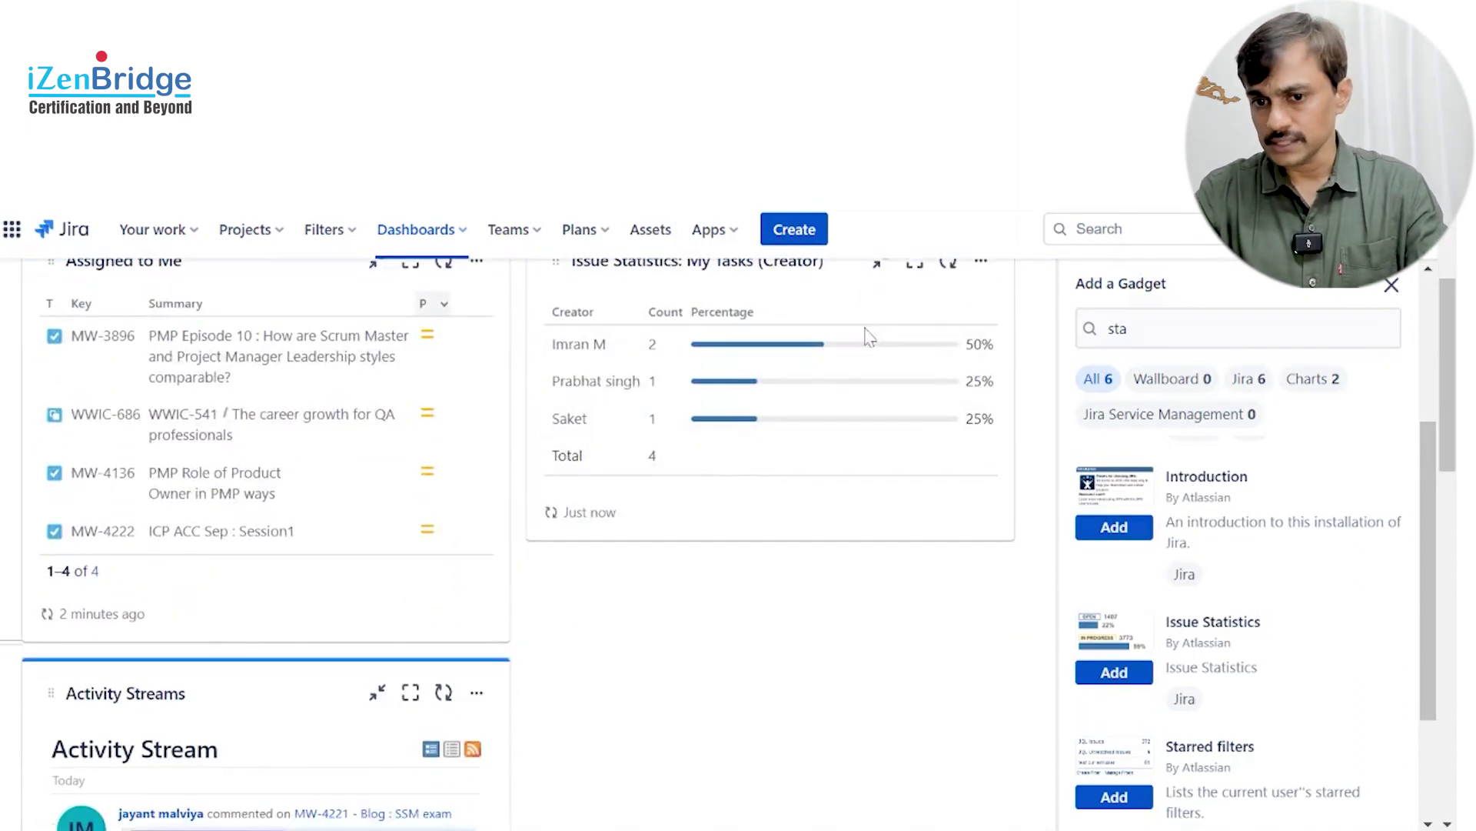
scroll(1449, 400, "down", 2)
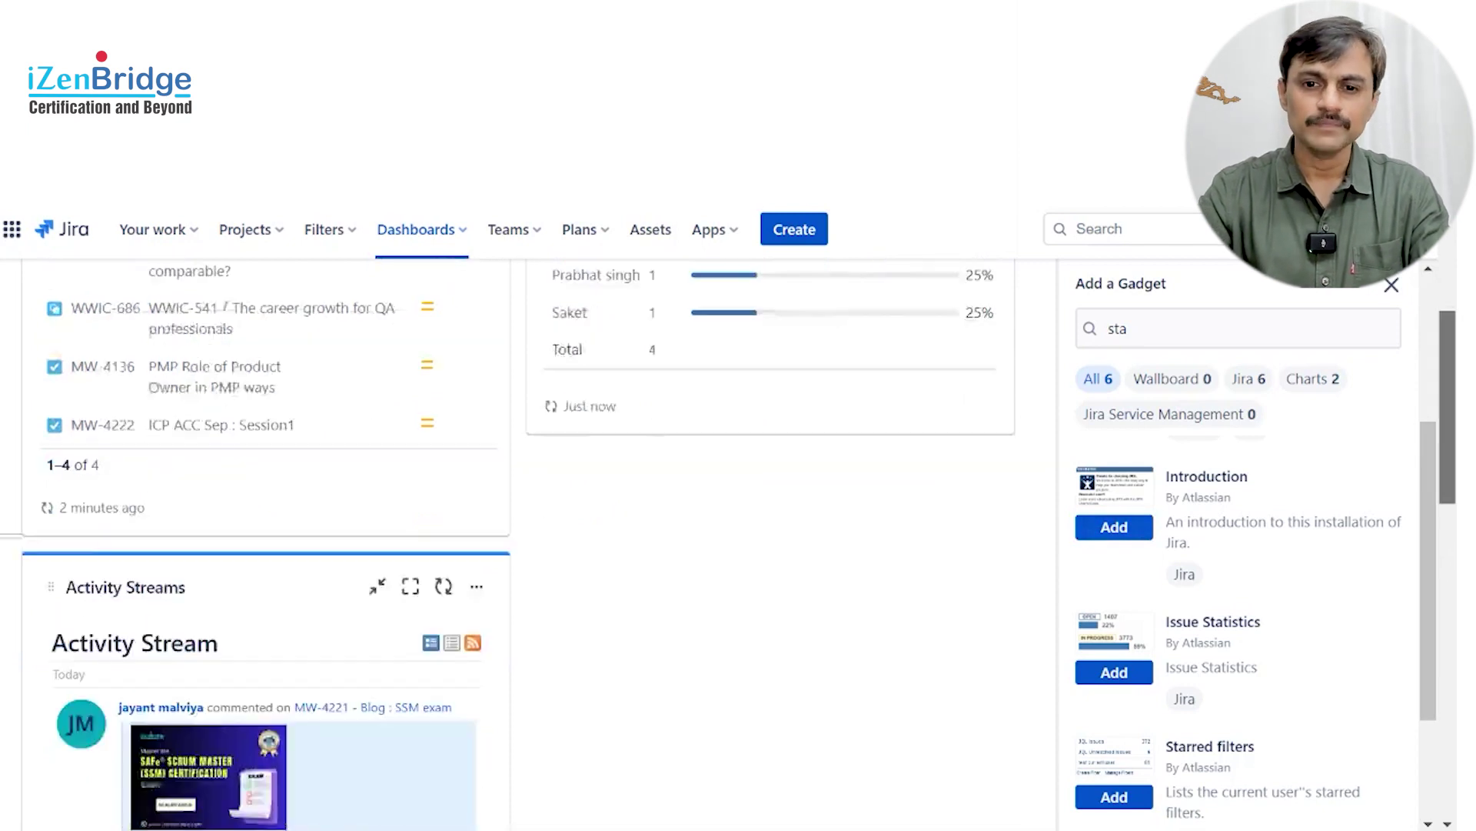
scroll(1446, 400, "down", 6)
scroll(1446, 399, "up", 11)
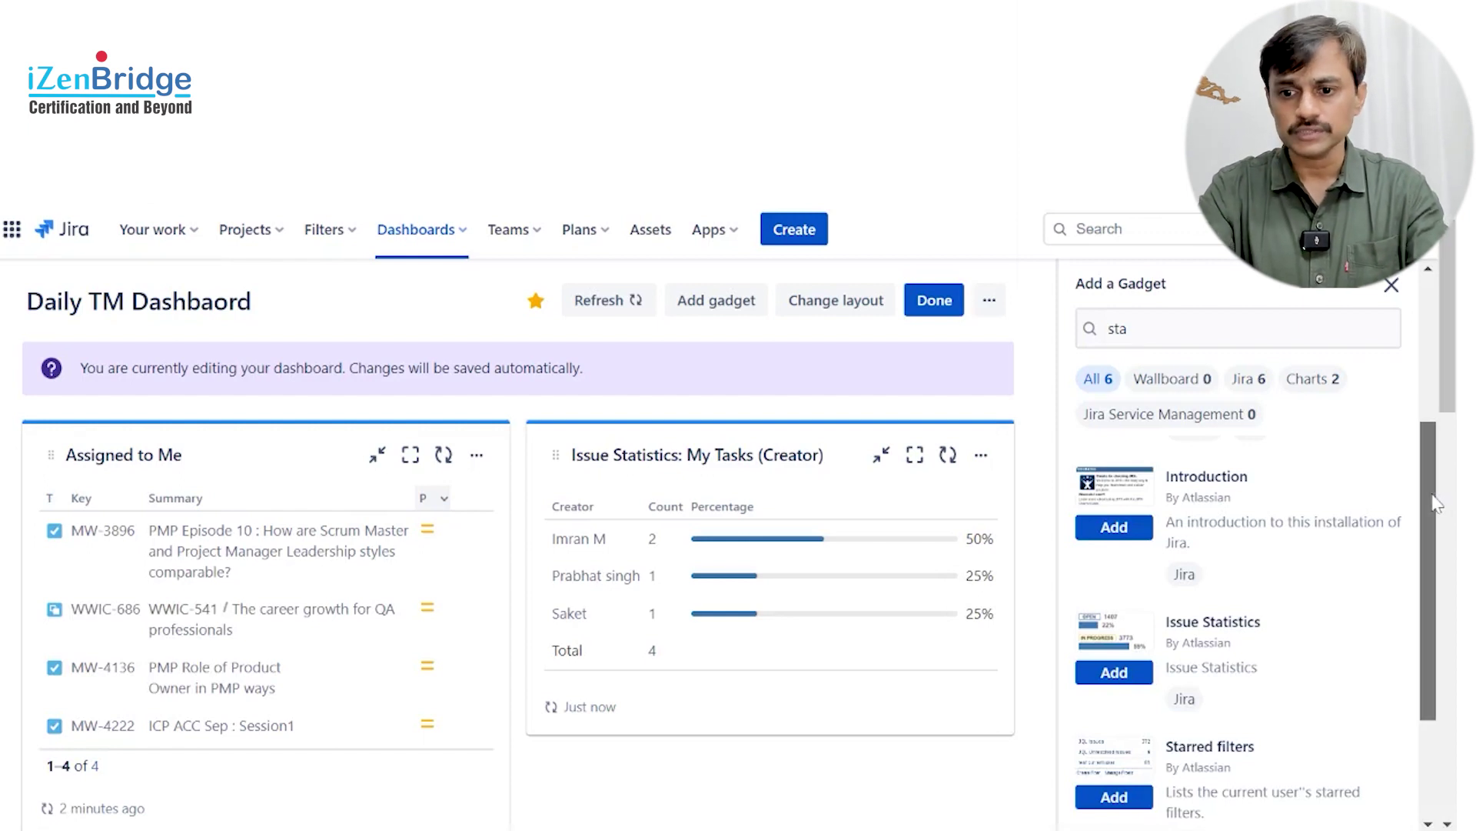
Step: Search the gadgets for "Wa" and add the Watched Issues gadget to the dashboard
scroll(1238, 631, "down", 2)
scroll(1238, 615, "up", 5)
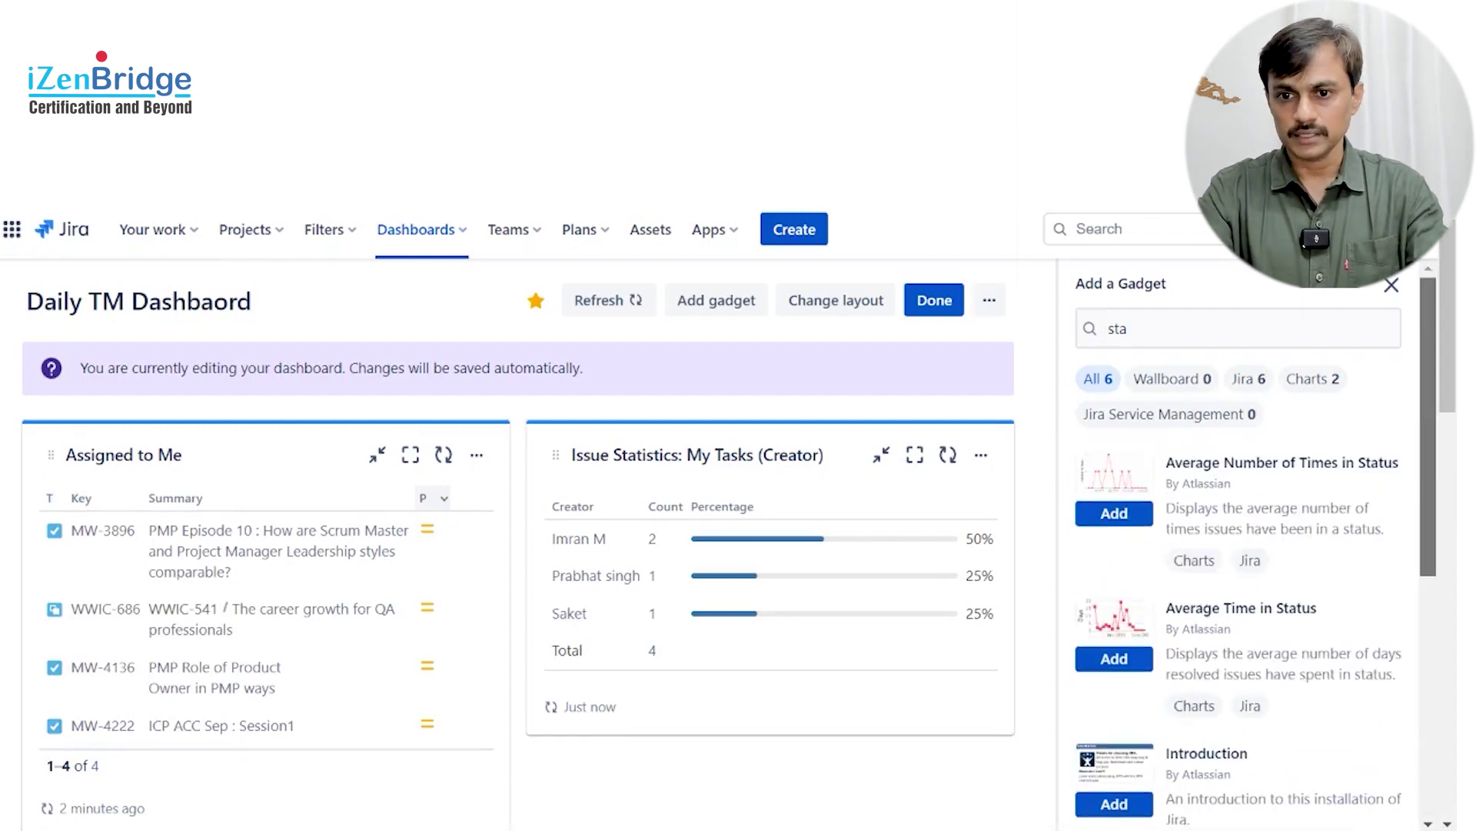
double_click(1117, 328)
type("Wt")
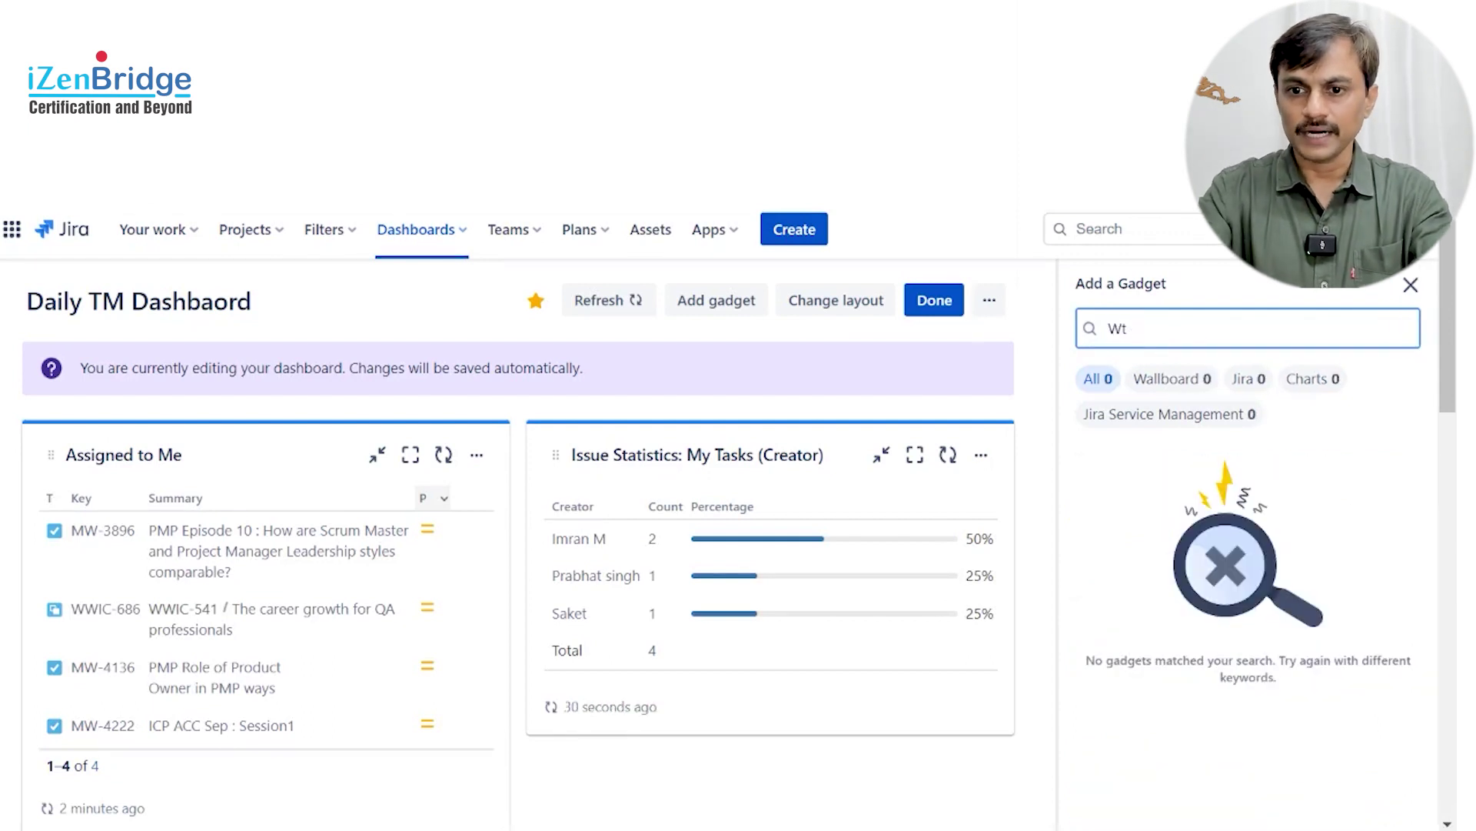
key("BackSpace")
type("a")
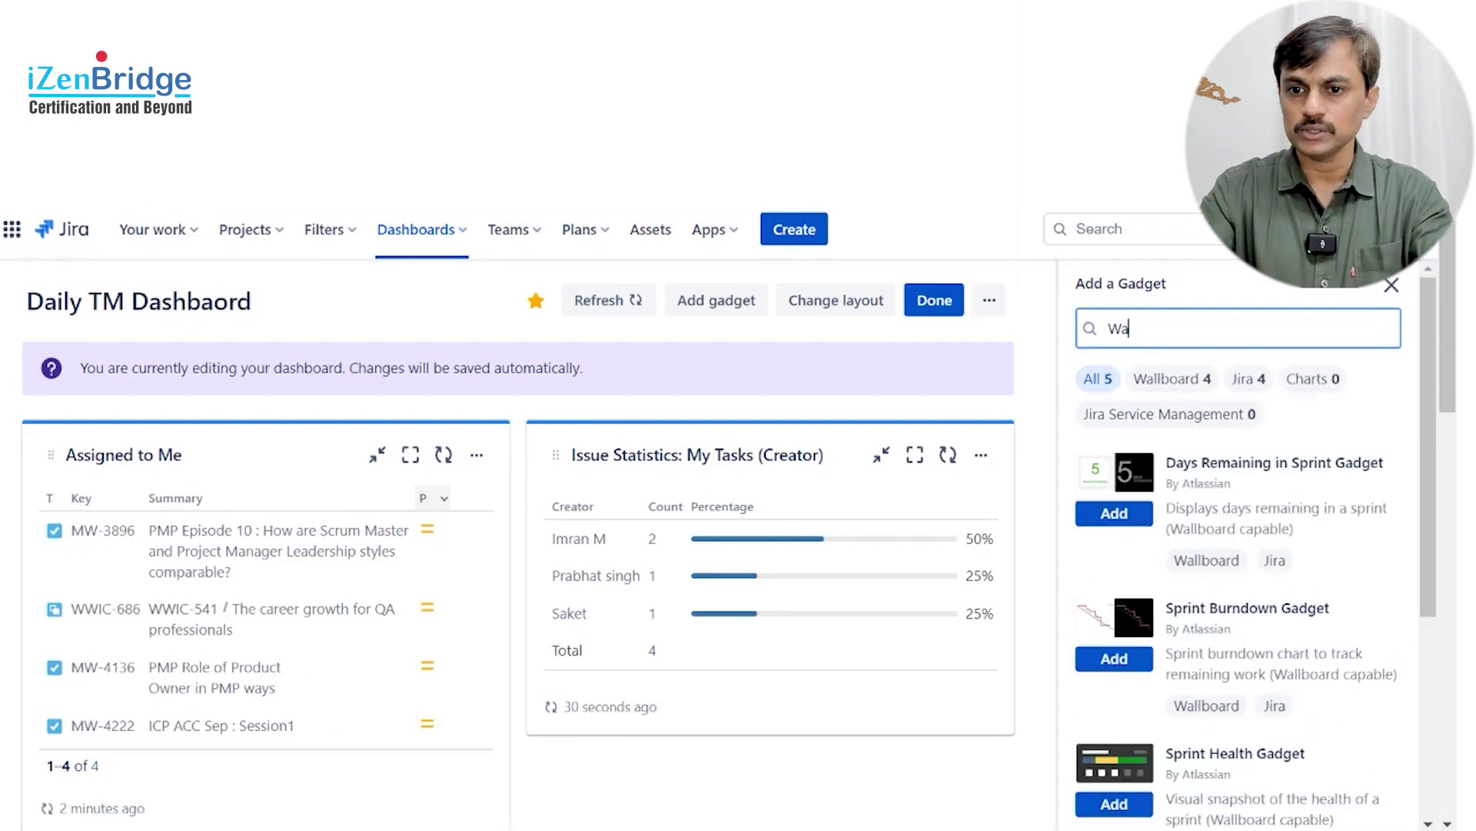
left_click_drag(1430, 486, 1437, 692)
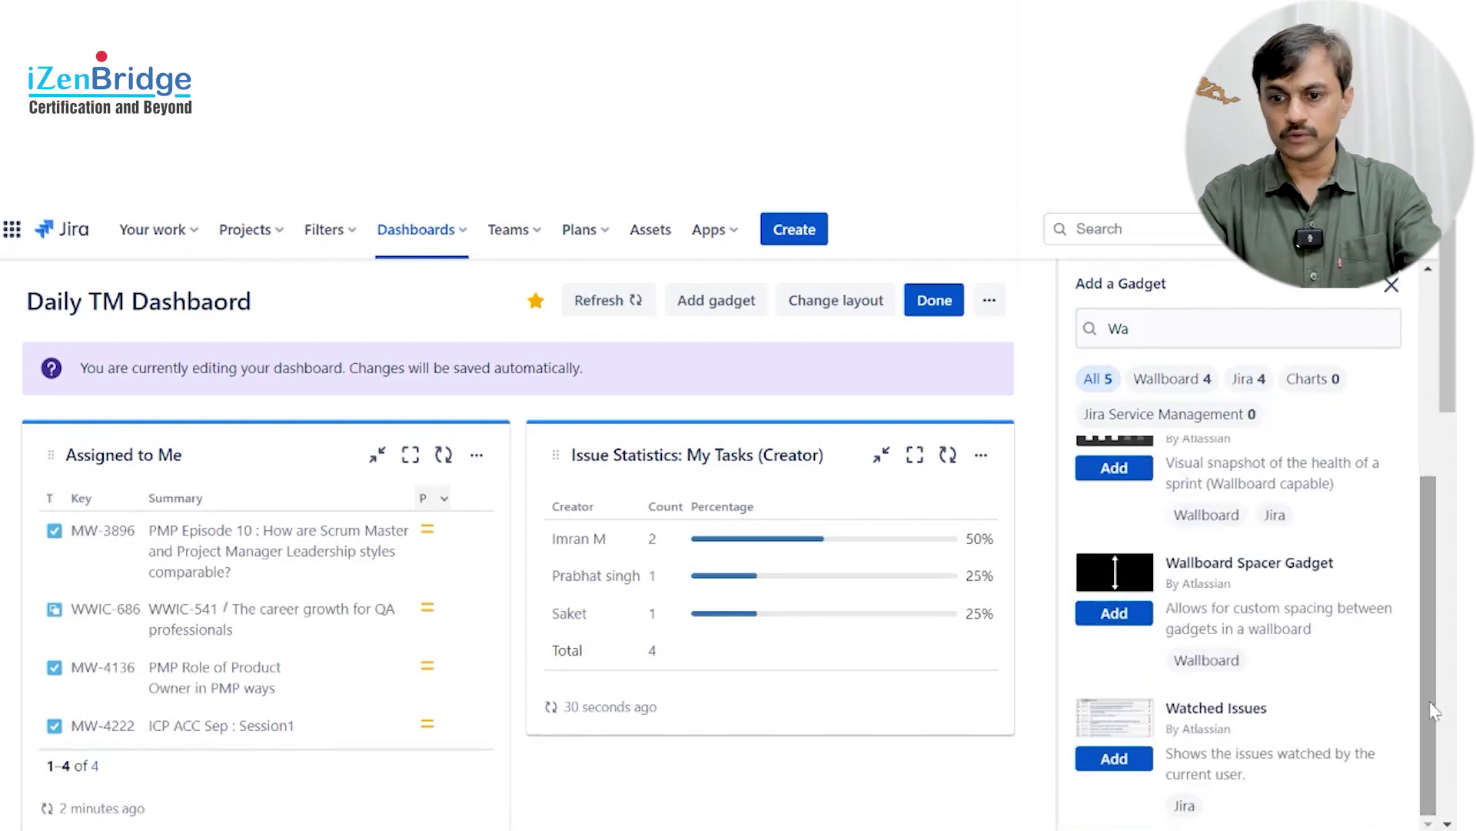
left_click(1116, 769)
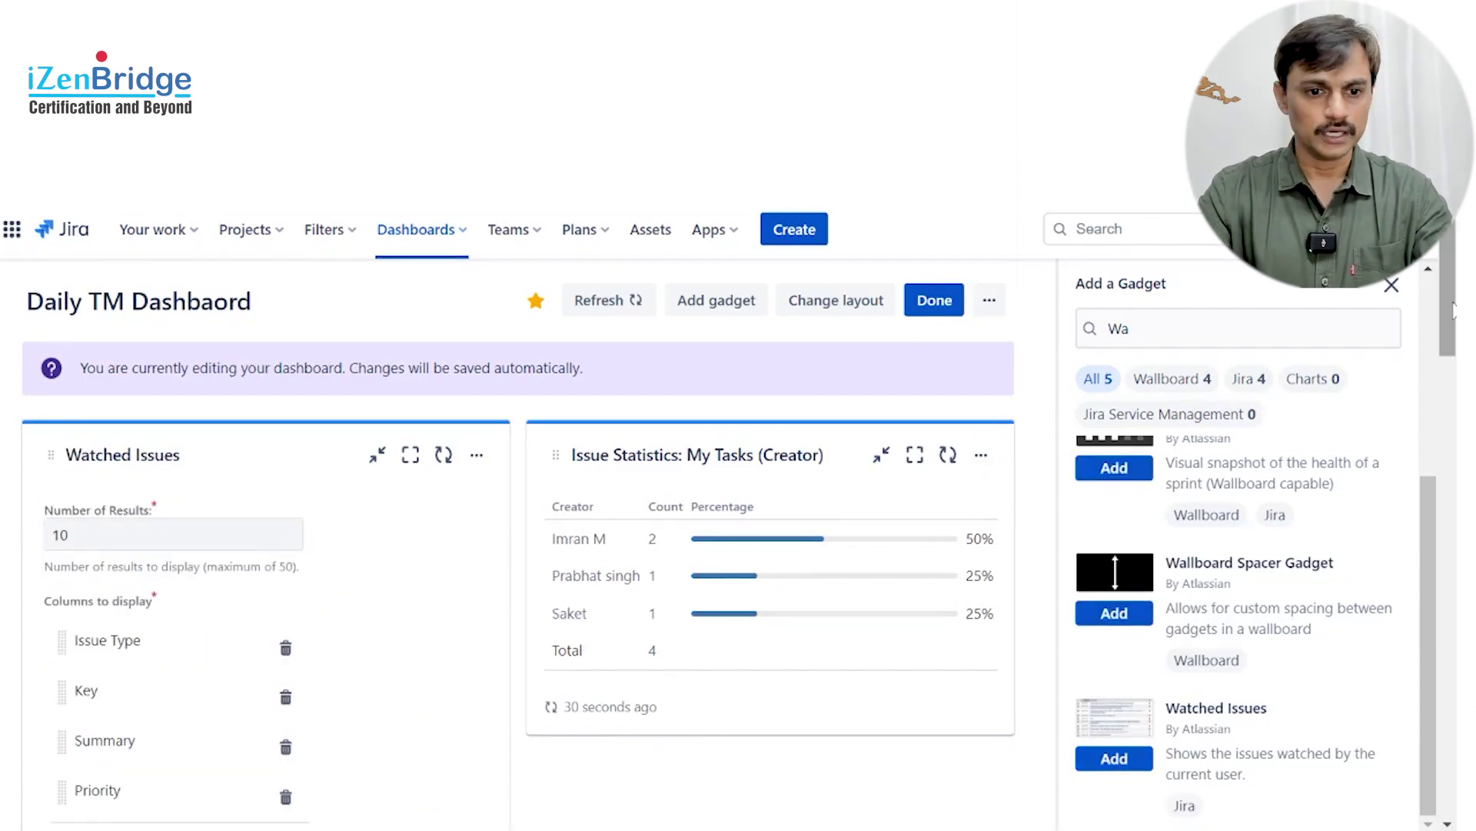
Step: Save the Watched Issues gadget with 10 results and the Issue Type, Key, Summary and Priority columns
scroll(1446, 307, "down", 4)
scroll(729, 542, "down", 2)
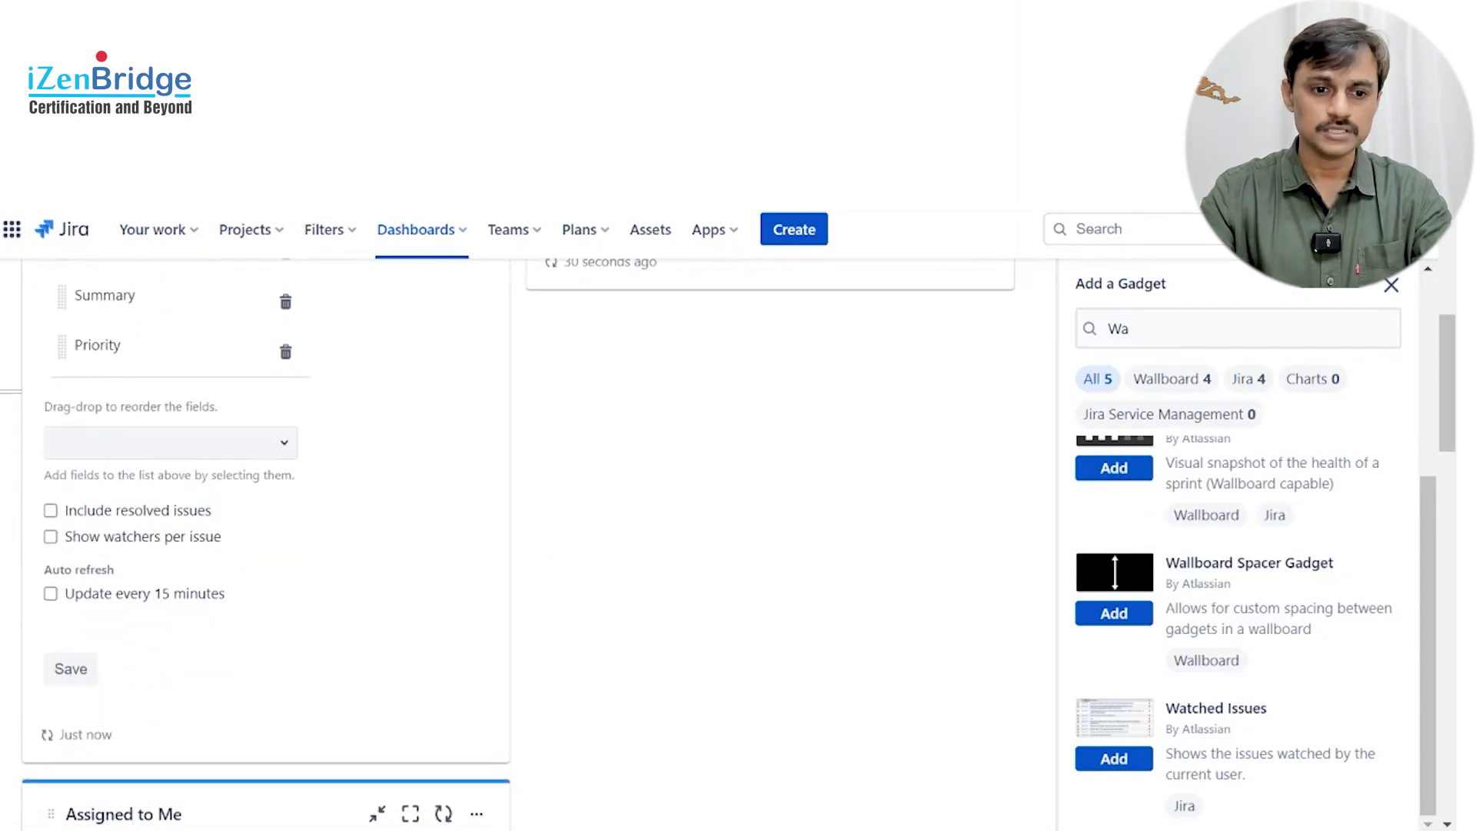
left_click(77, 675)
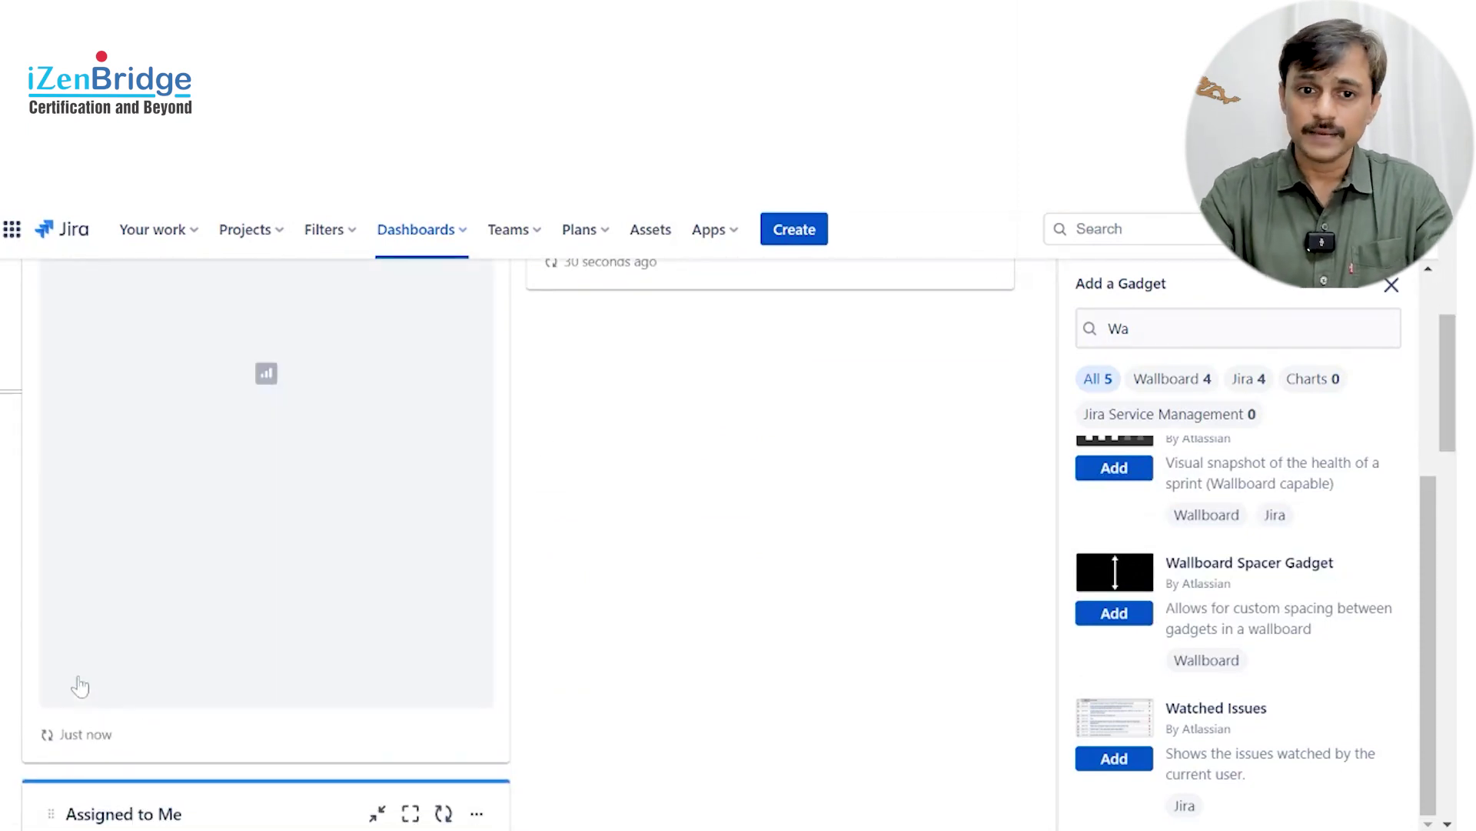
Step: Move the Watched Issues gadget from the first column into the second column, directly below the Issue Statistics gadget
left_click_drag(1444, 484, 1444, 381)
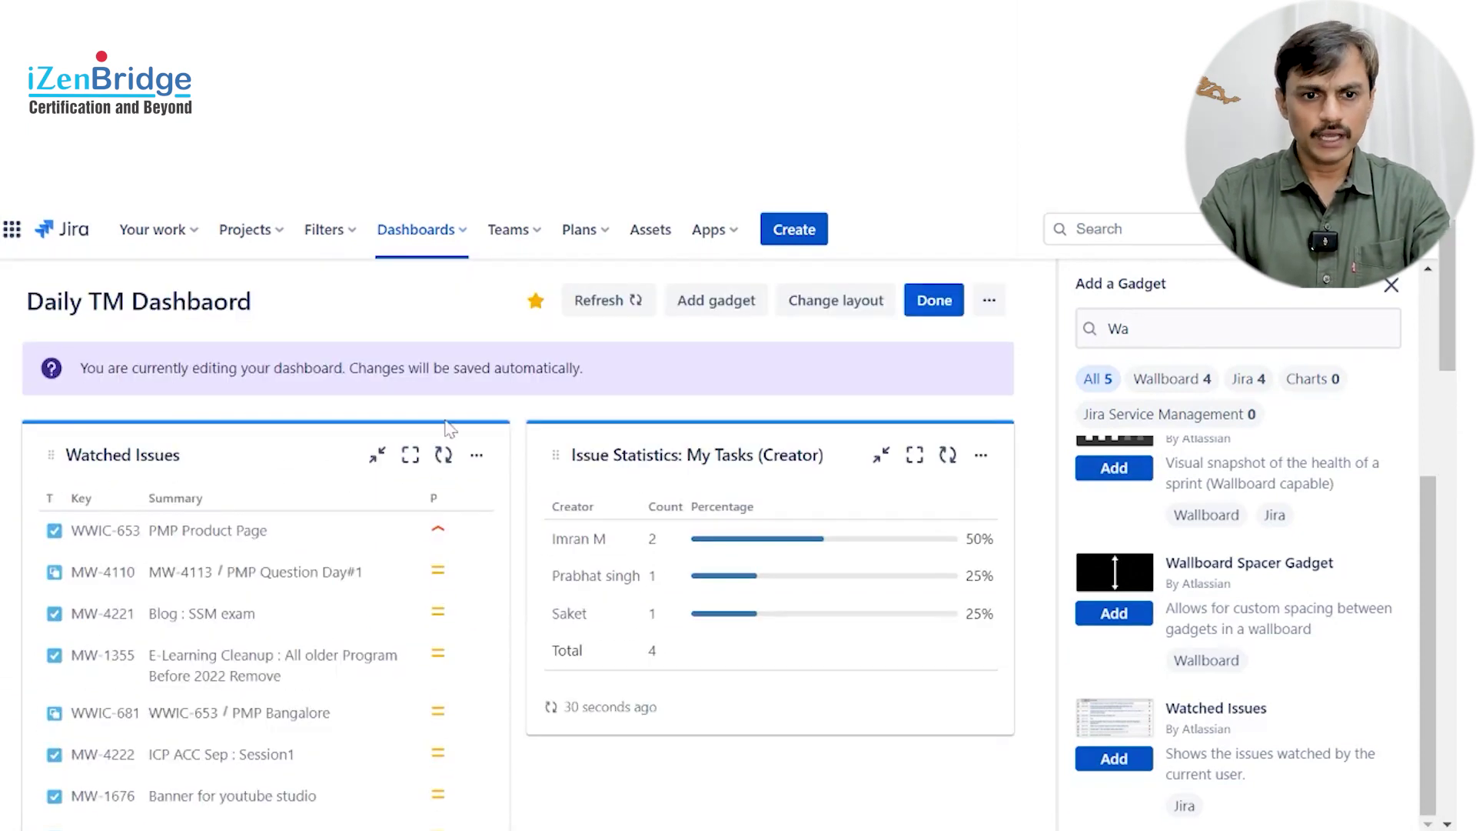
left_click_drag(230, 444, 765, 426)
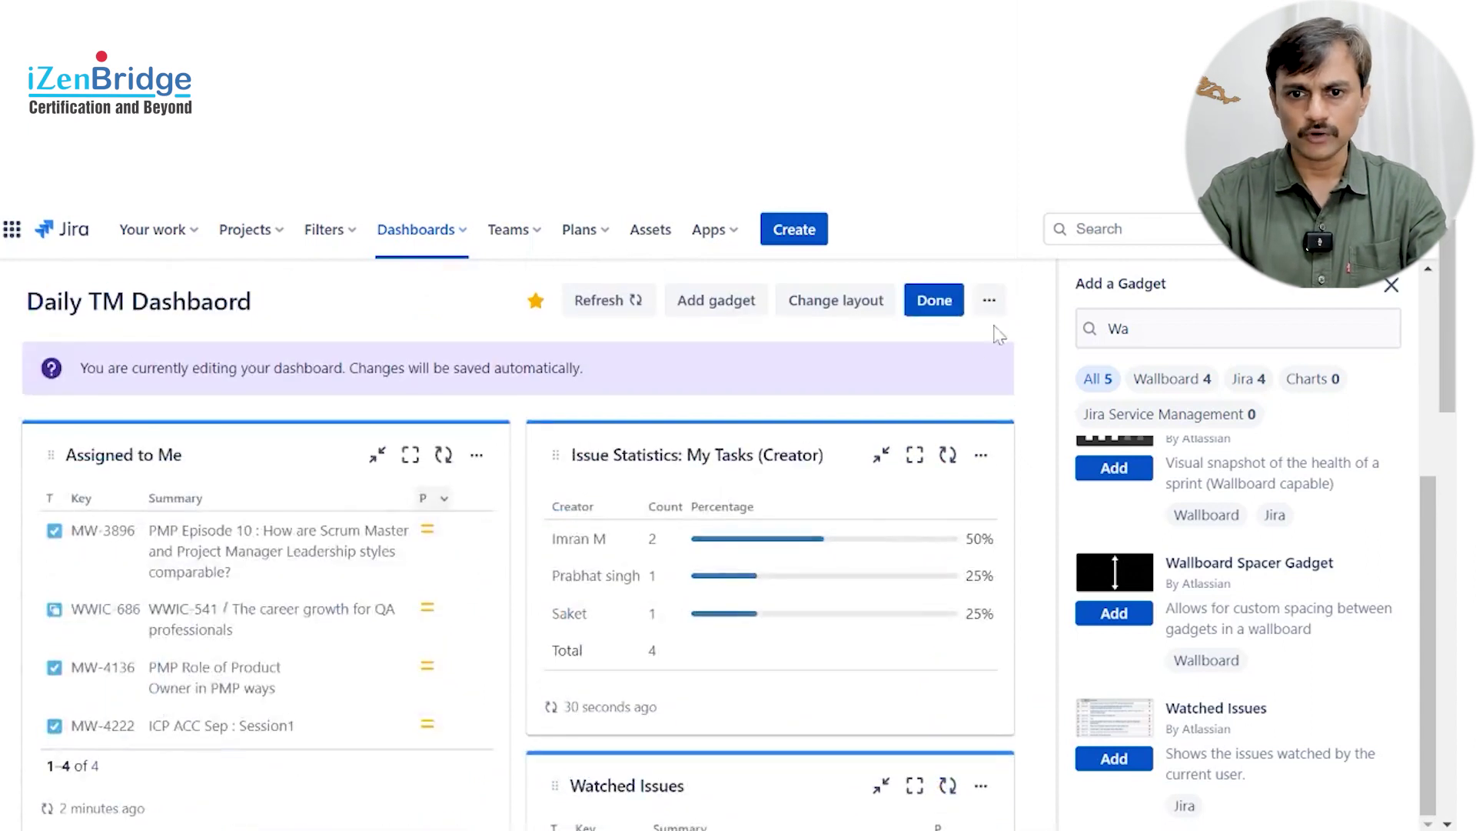
Step: View the available column layouts, keep the two-column arrangement and finish editing the dashboard
left_click(853, 321)
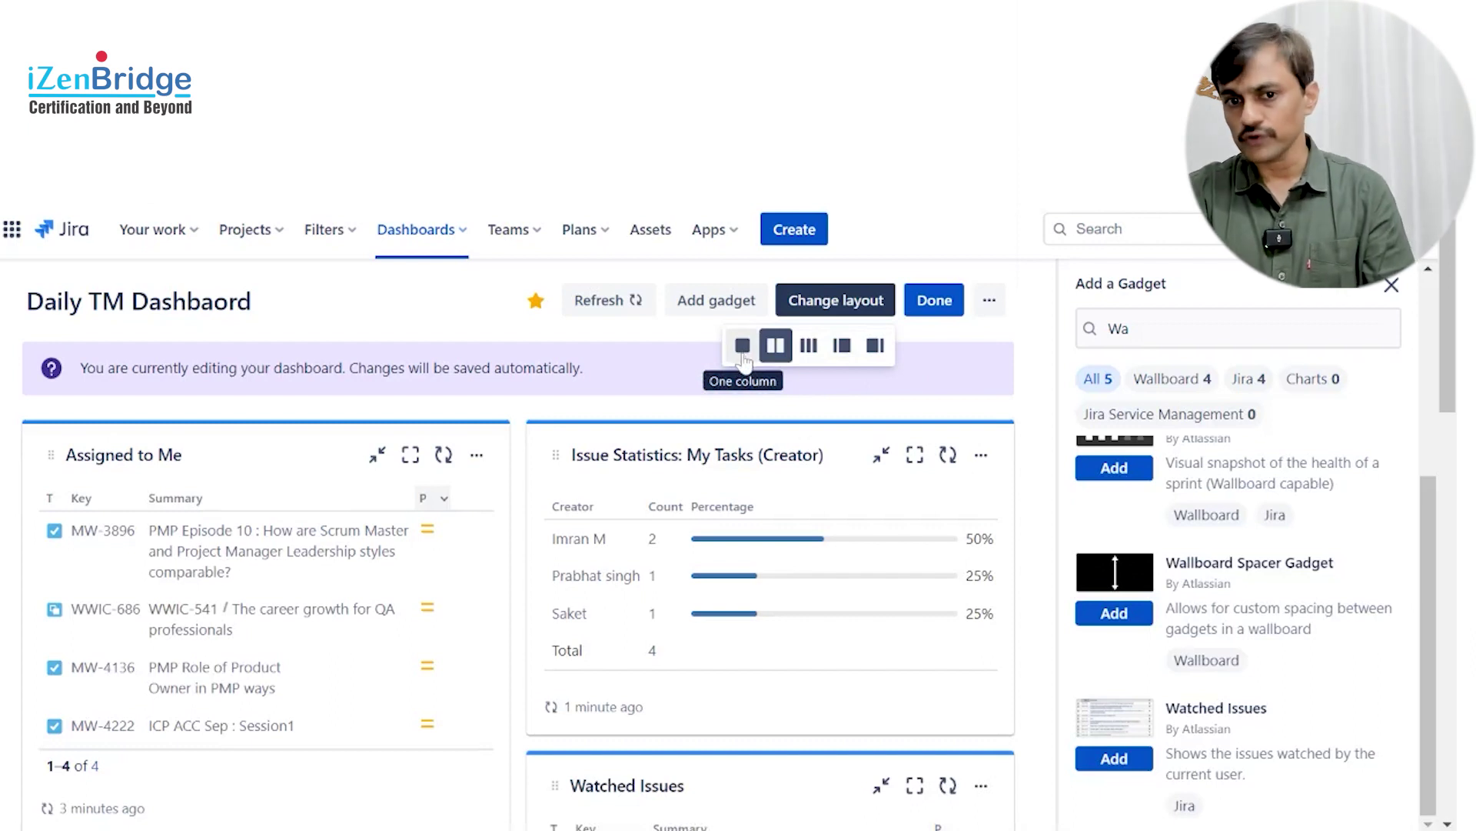
left_click(672, 350)
left_click(931, 300)
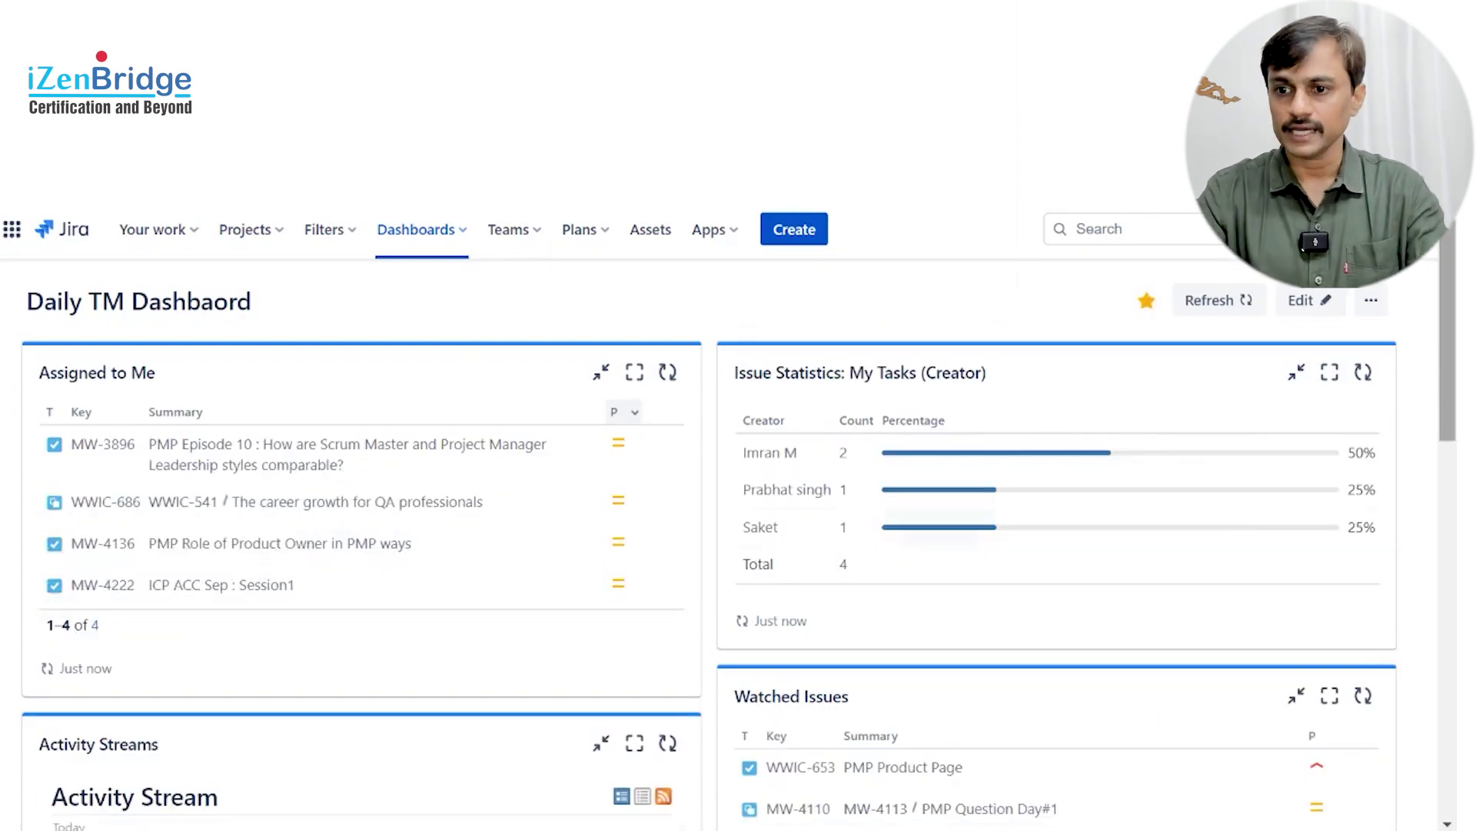
Step: Review the finished daily dashboard's gadgets from the top through the Activity Streams and Watched Issues entries and back
scroll(1452, 387, "down", 10)
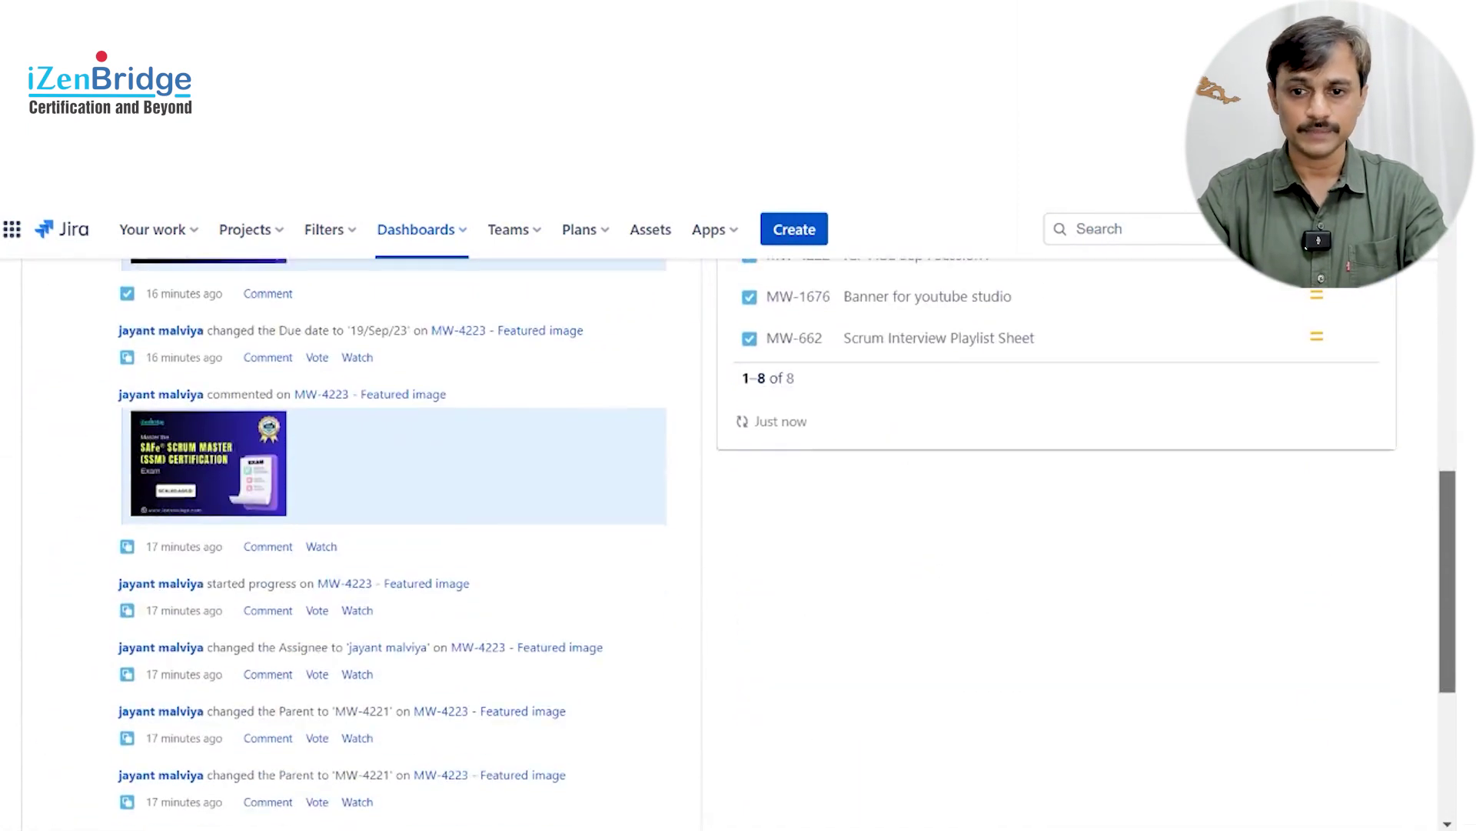
scroll(1454, 377, "up", 10)
scroll(1452, 346, "up", 1)
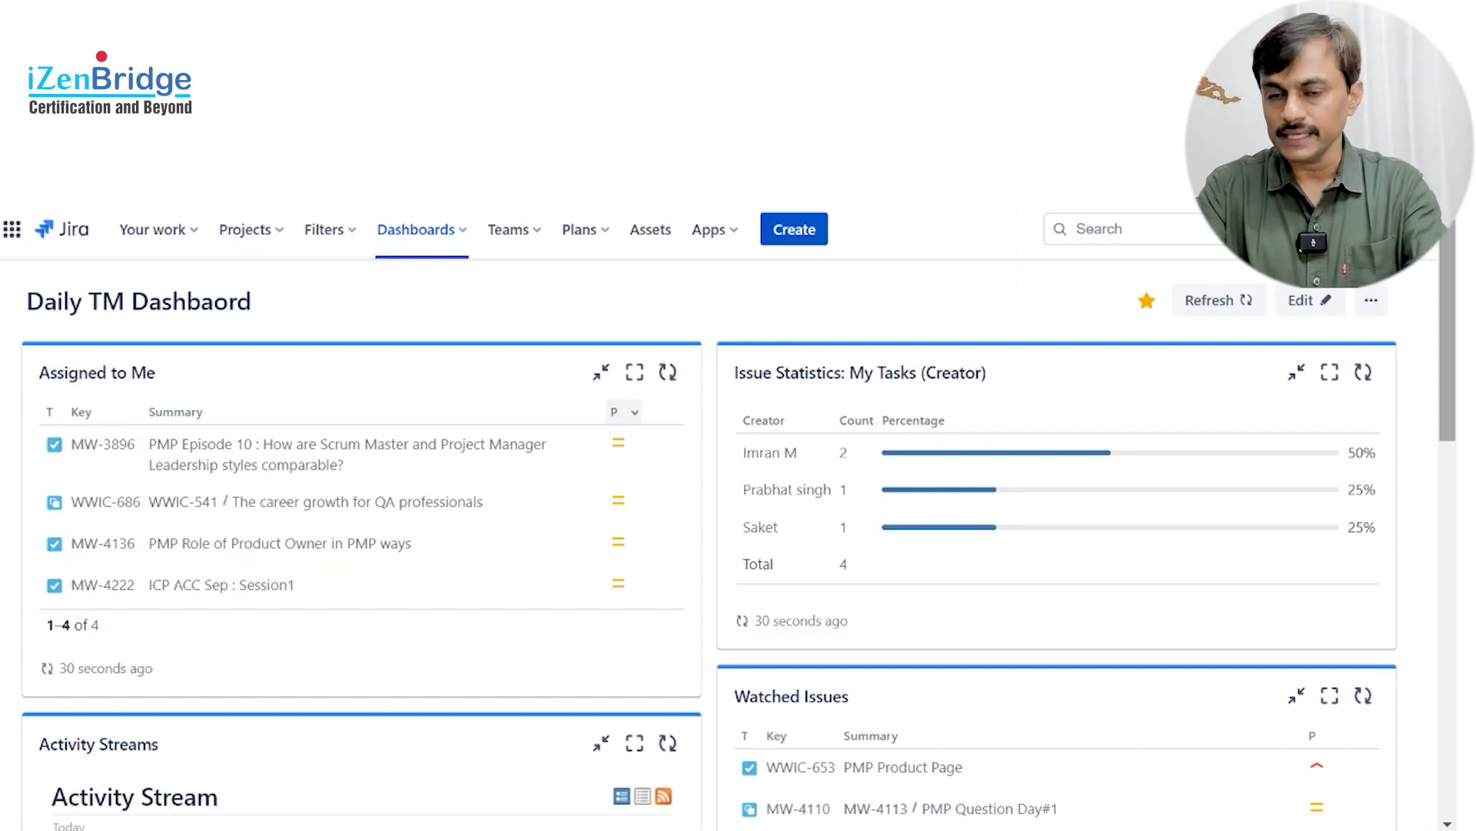
Step: Open the Level Up dashboard and examine its filter statistics, filter counts, time in status, created vs. resolved and time since charts
left_click(476, 230)
left_click(461, 368)
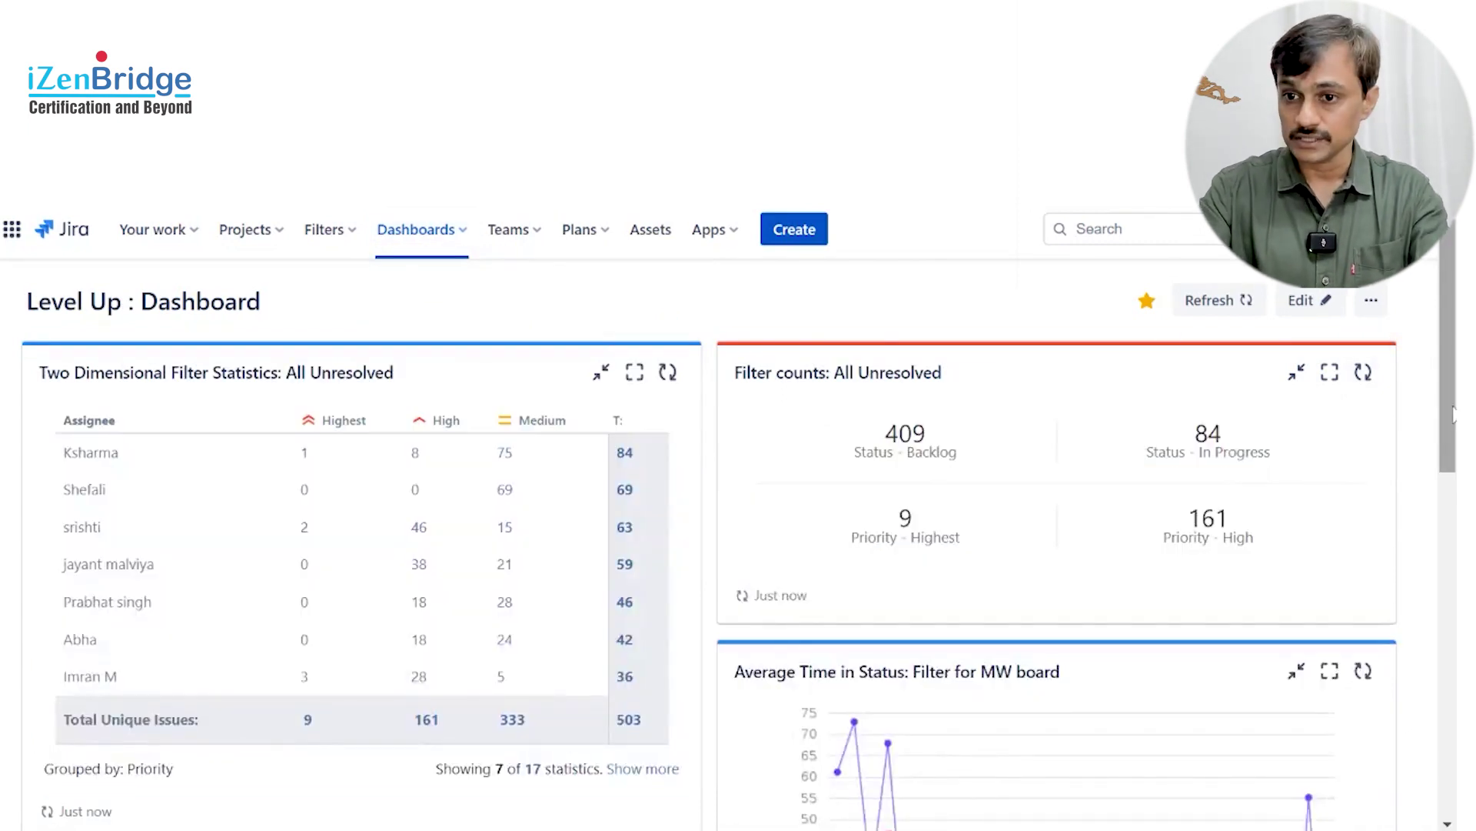
left_click_drag(1454, 347, 1451, 576)
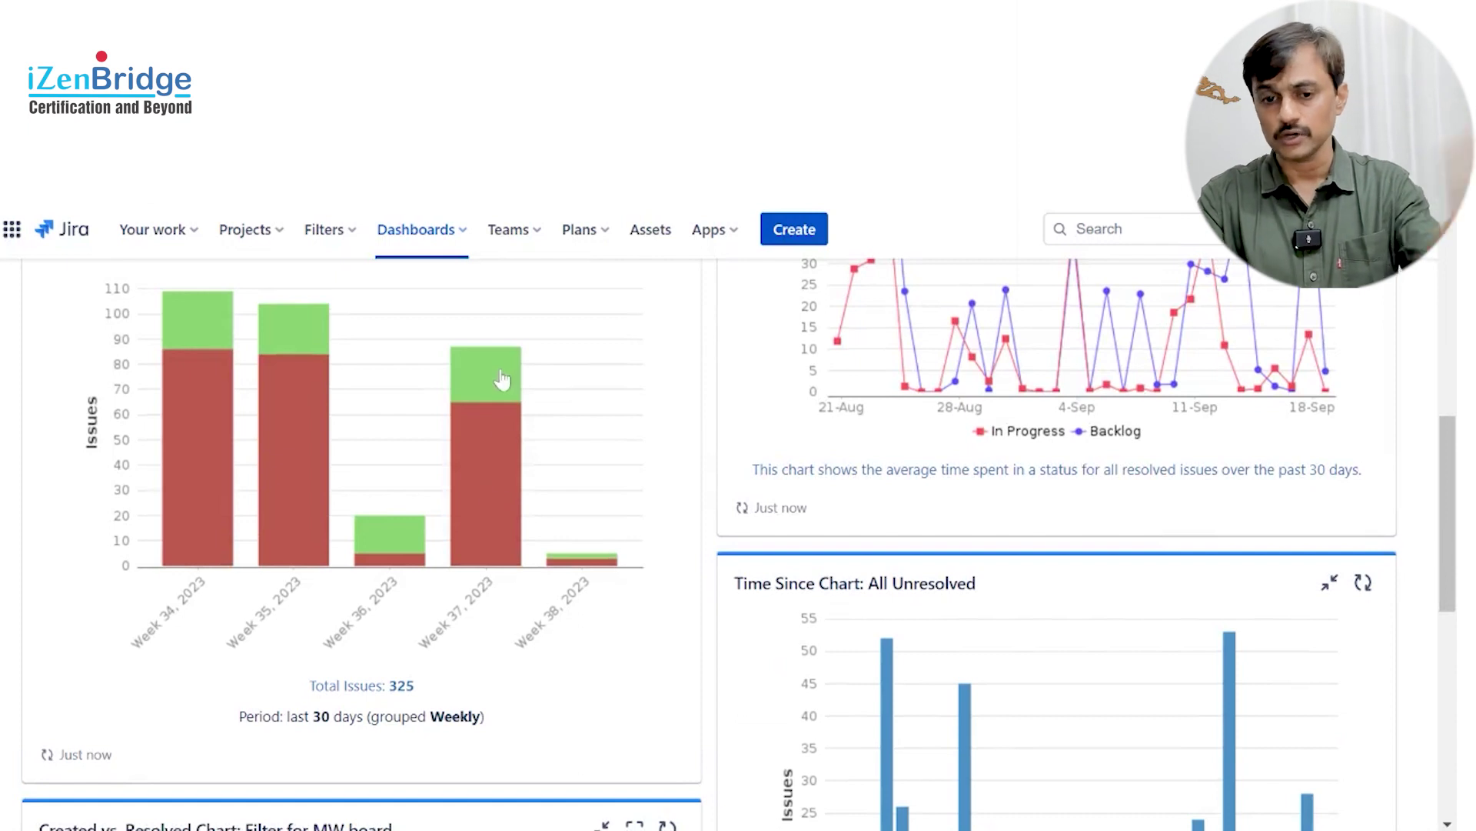
left_click_drag(1455, 532, 1454, 245)
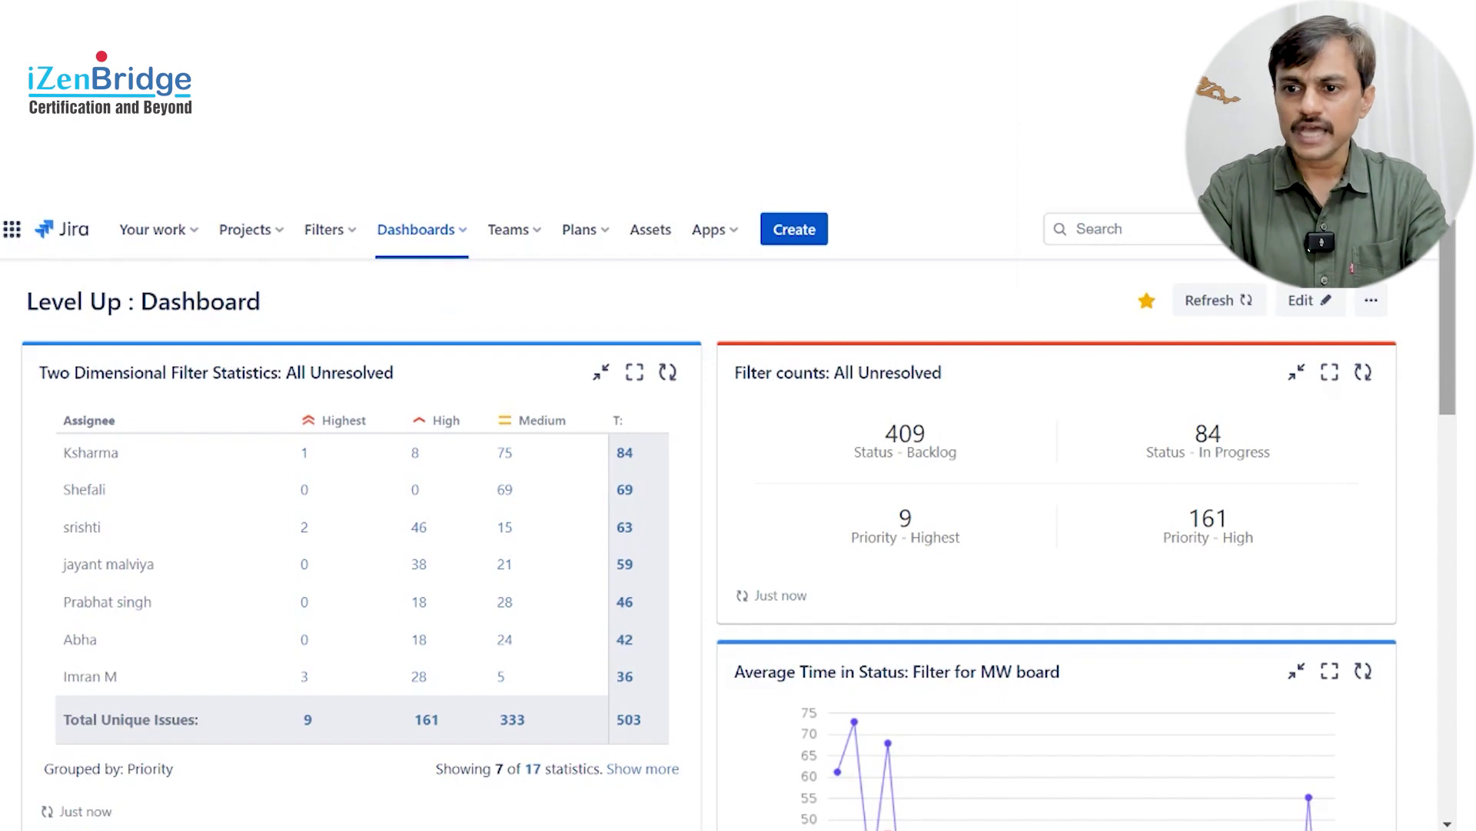
left_click_drag(1451, 299, 1441, 547)
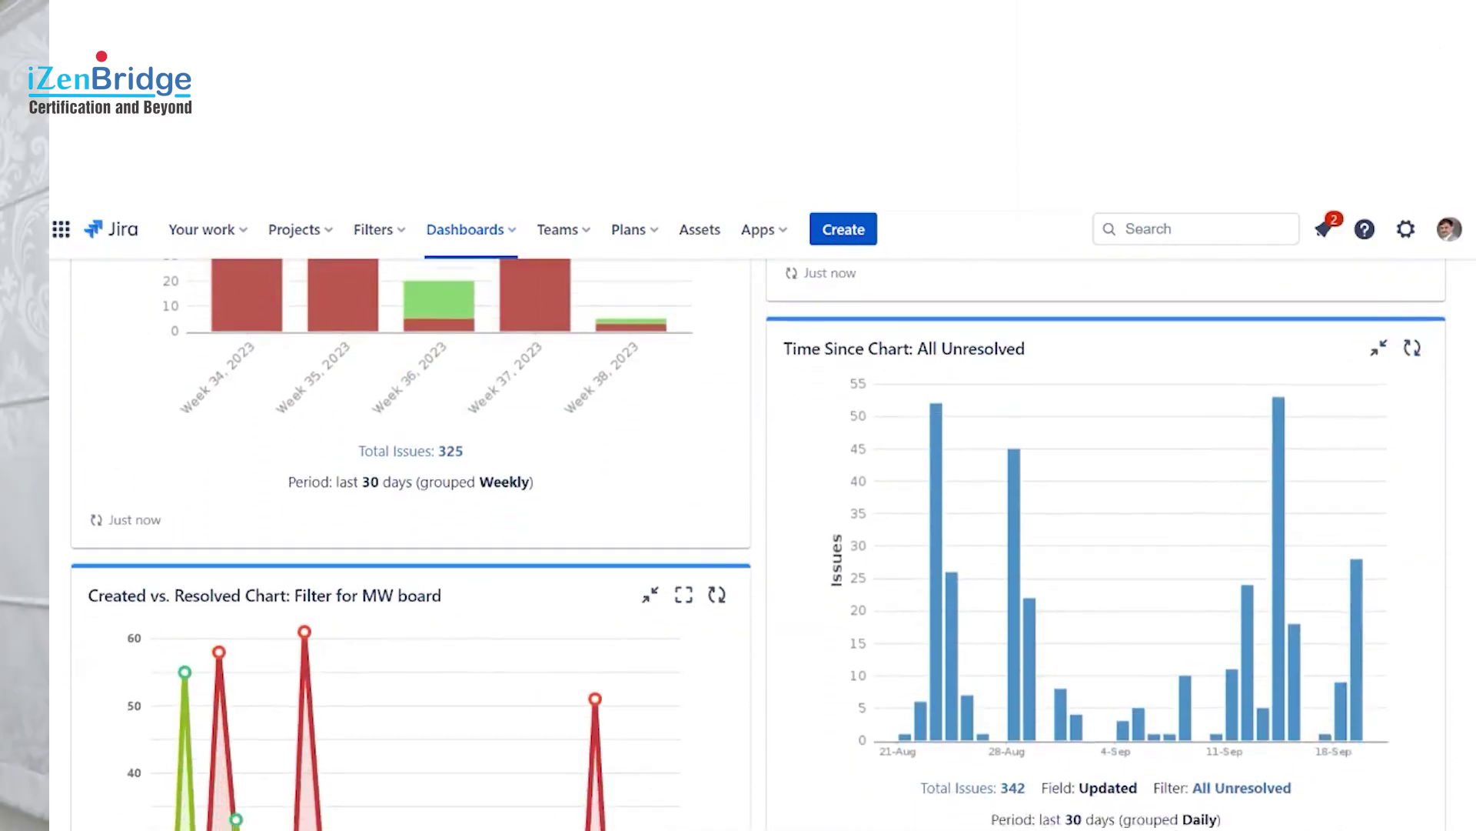
scroll(412, 539, "down", 5)
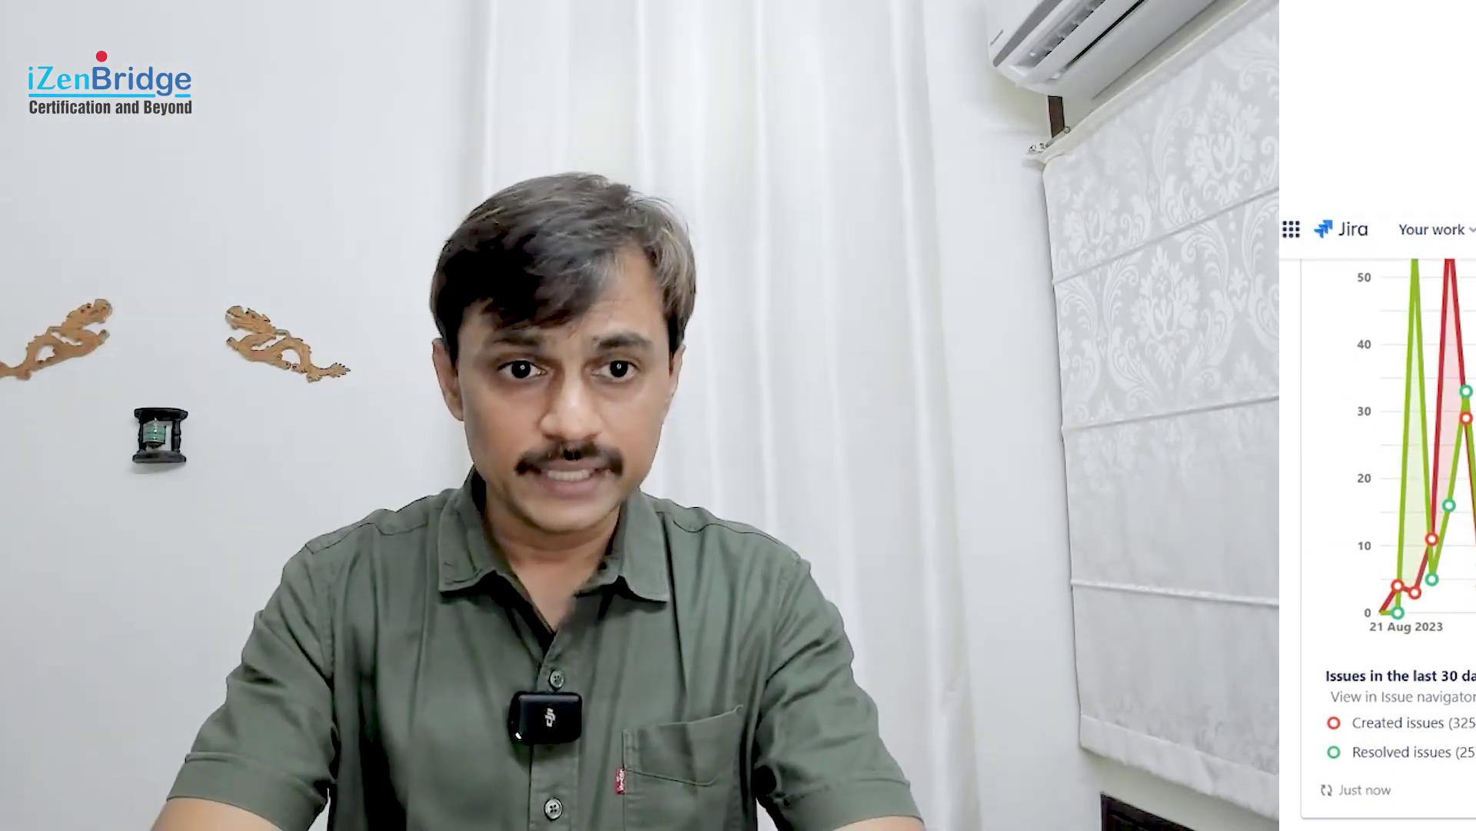